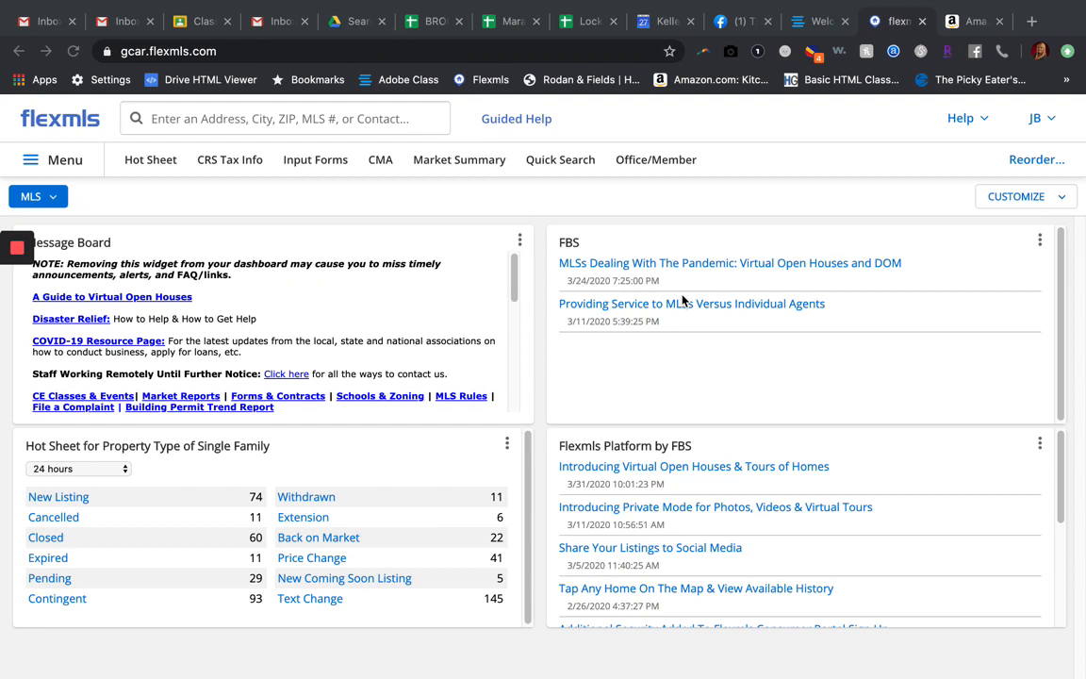
Step: Start a new single-family quick search and dismiss the listing matches message to reach the search map
left_click(558, 159)
left_click(558, 160)
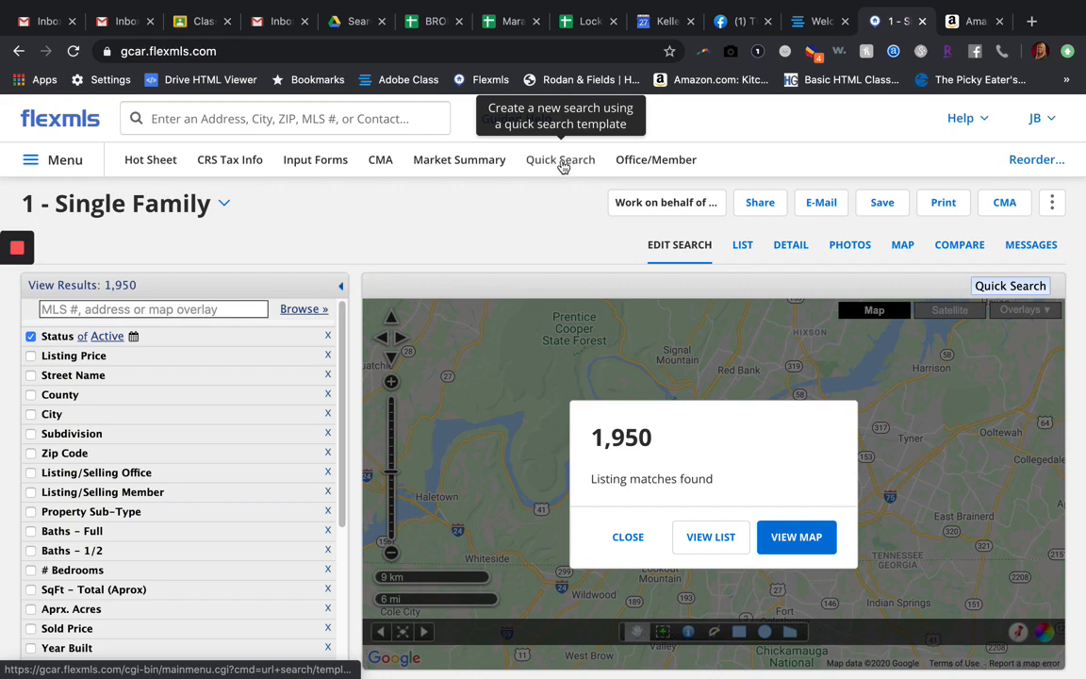
left_click(631, 541)
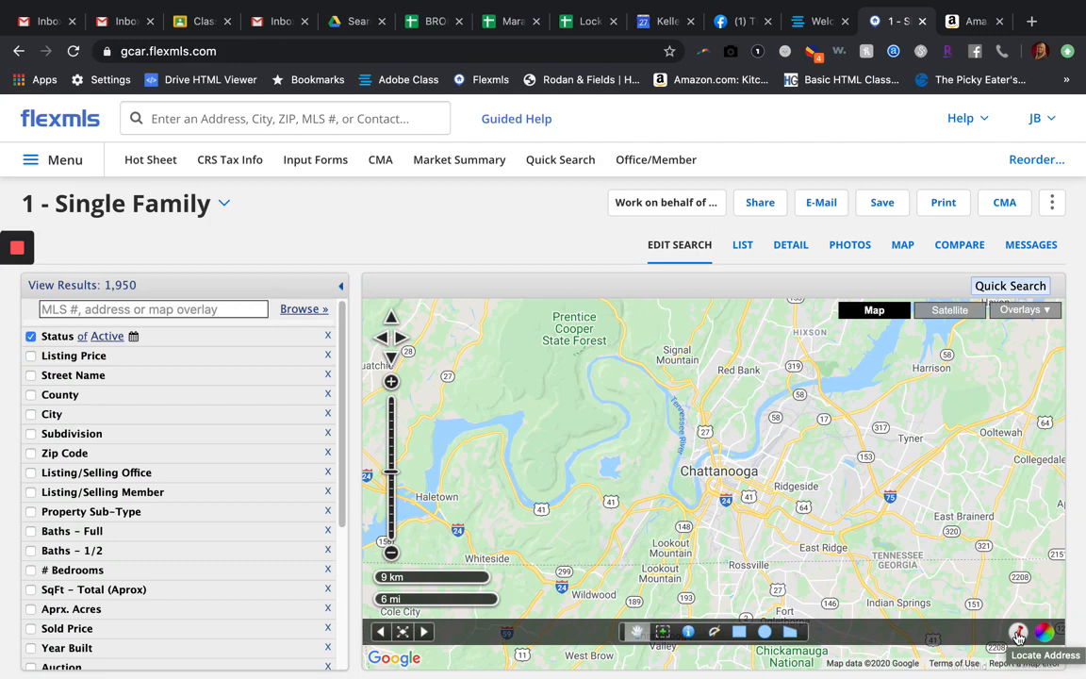
Step: Locate the subject property on the search map by entering its street address, city, state and ZIP code
left_click(1017, 638)
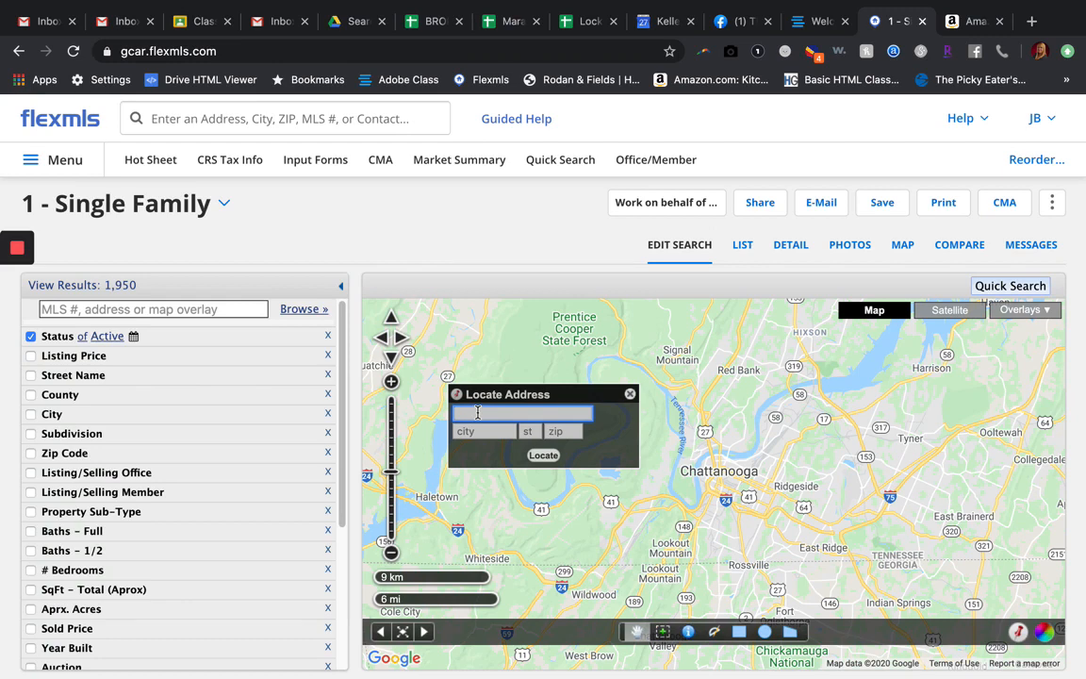
key("Tab")
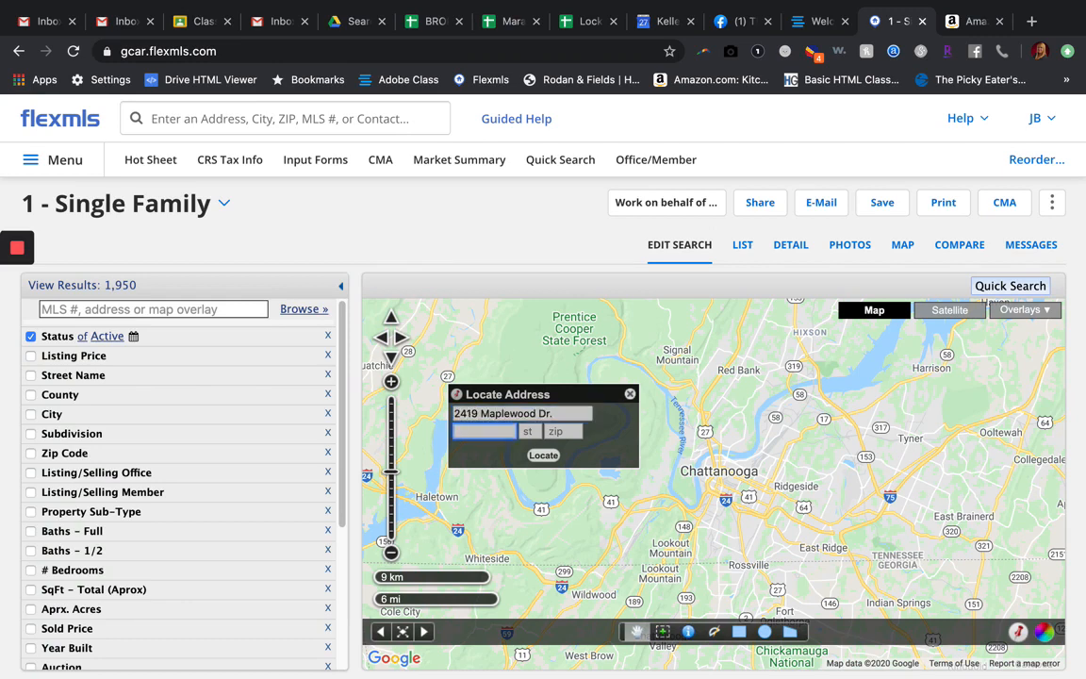
key("Tab")
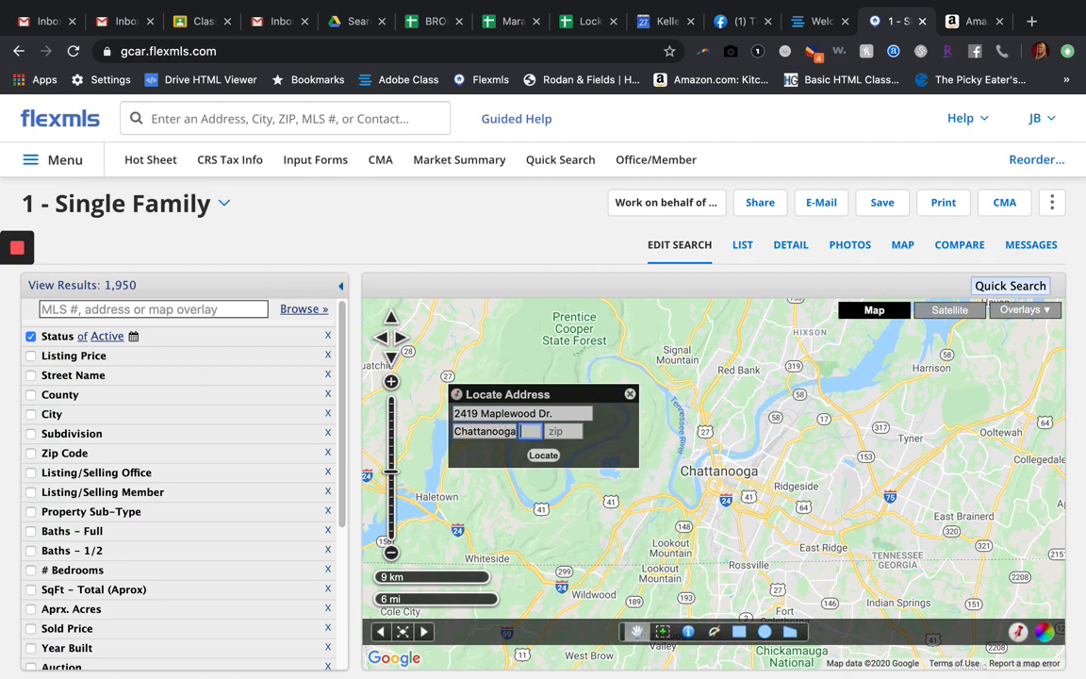
key("Tab")
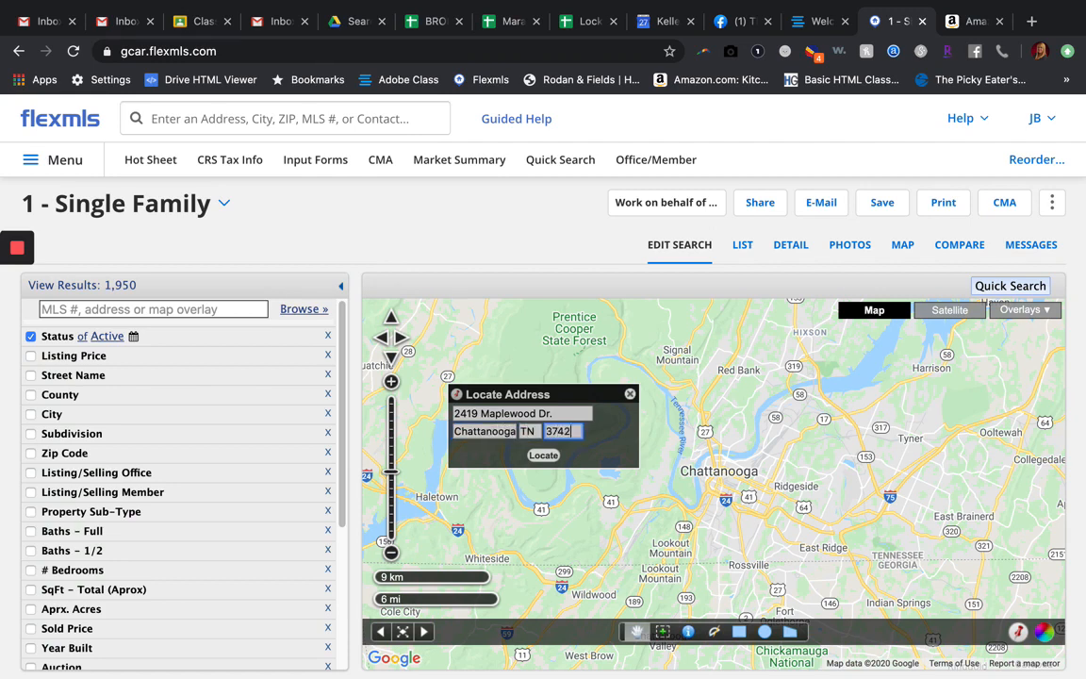
left_click(544, 456)
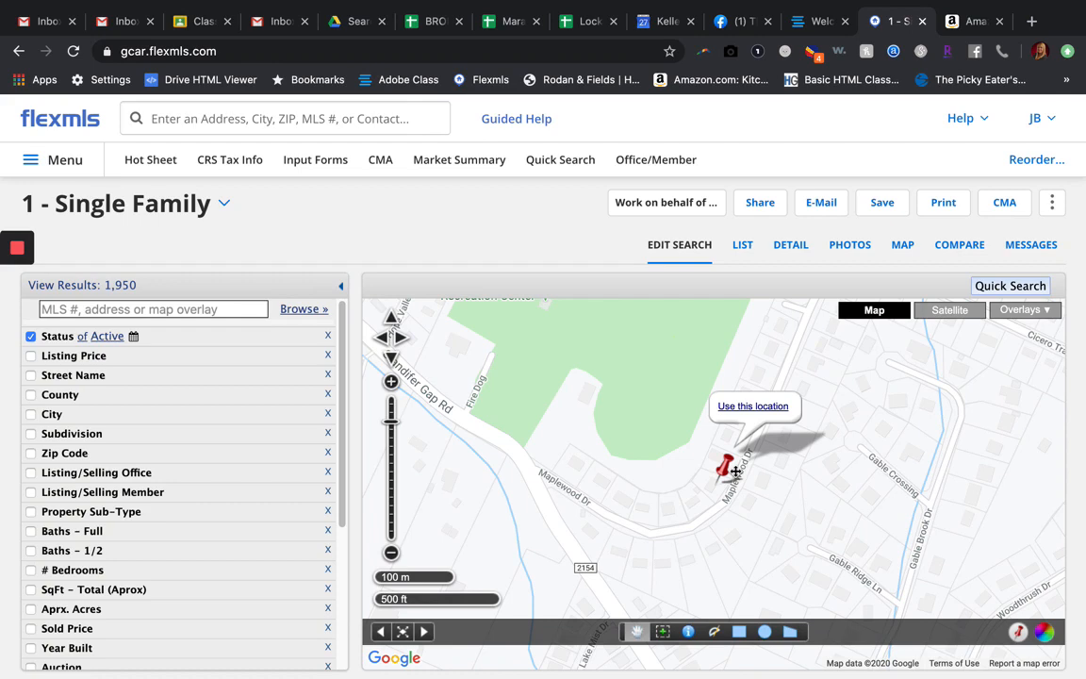
Step: Use the pinned spot on the map as the location for the subject property
left_click(392, 554)
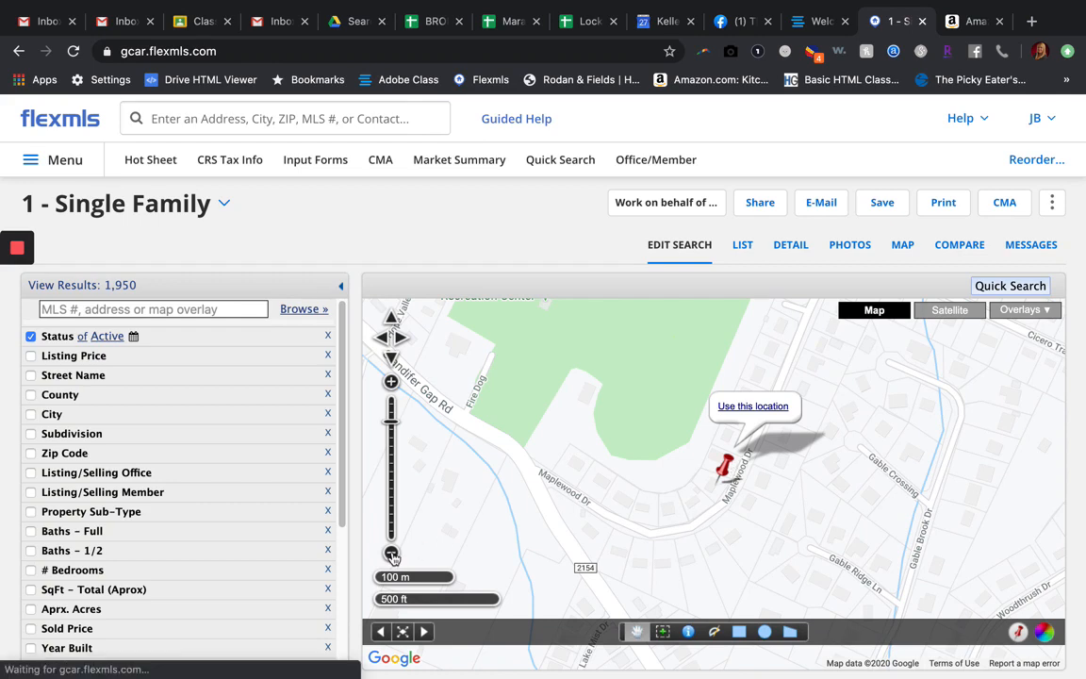
left_click(392, 556)
left_click(392, 557)
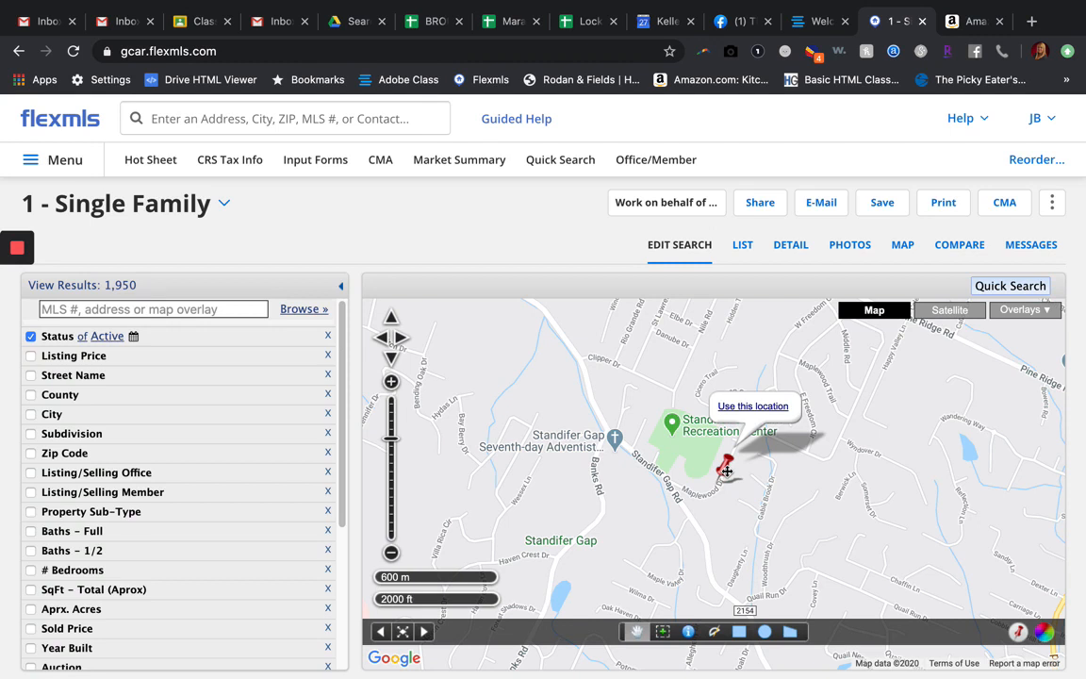
left_click(746, 411)
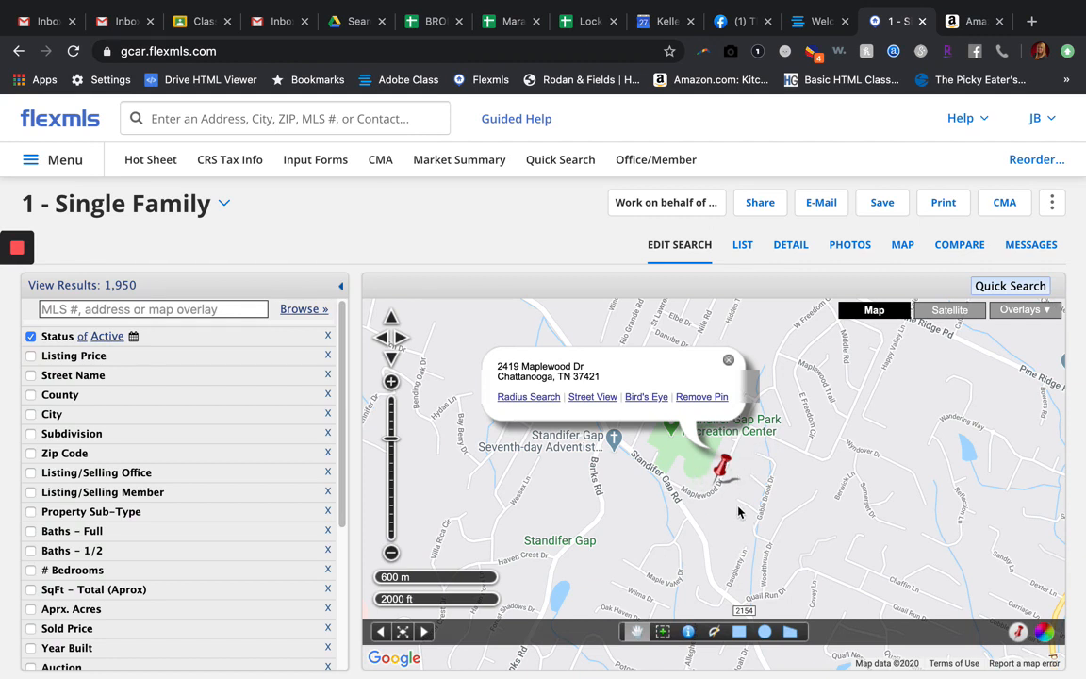
Step: Create a 0.5-mile radius search area around the pinned property and close the circle's pop-up
left_click(526, 399)
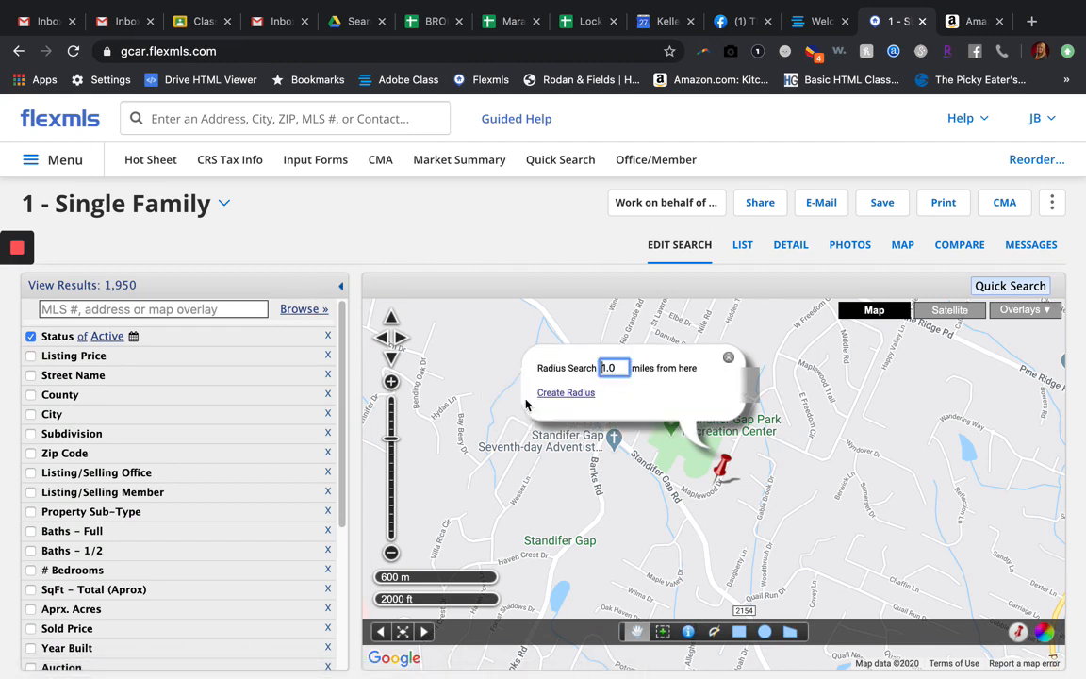
left_click(618, 368)
left_click_drag(618, 368, 593, 369)
type("0.5")
left_click(650, 396)
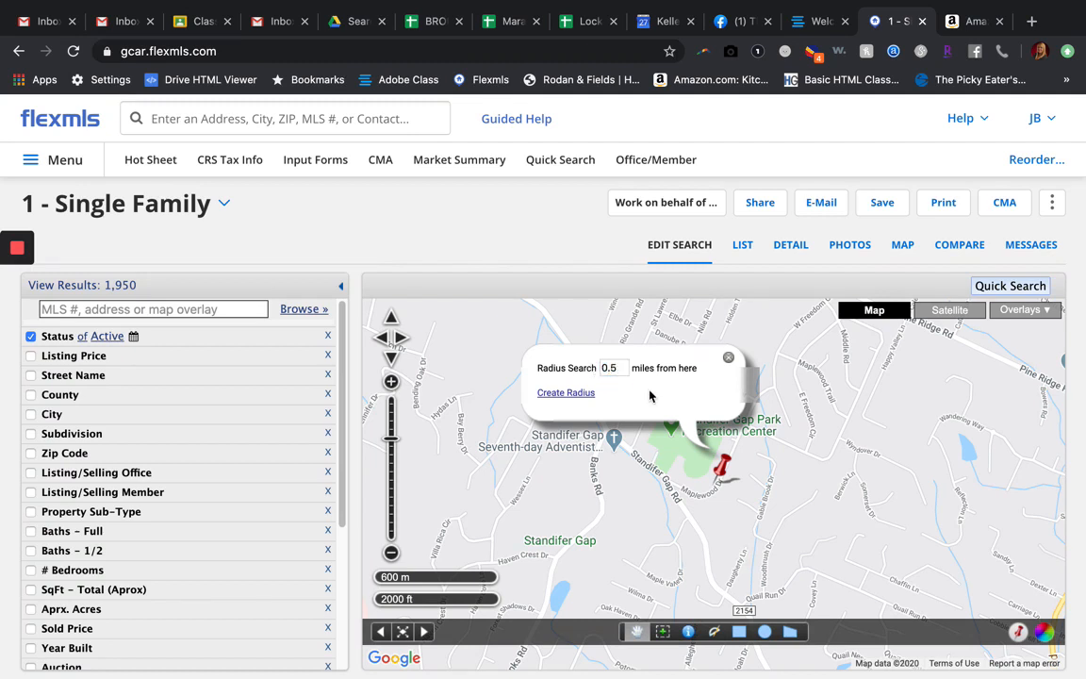
left_click(569, 392)
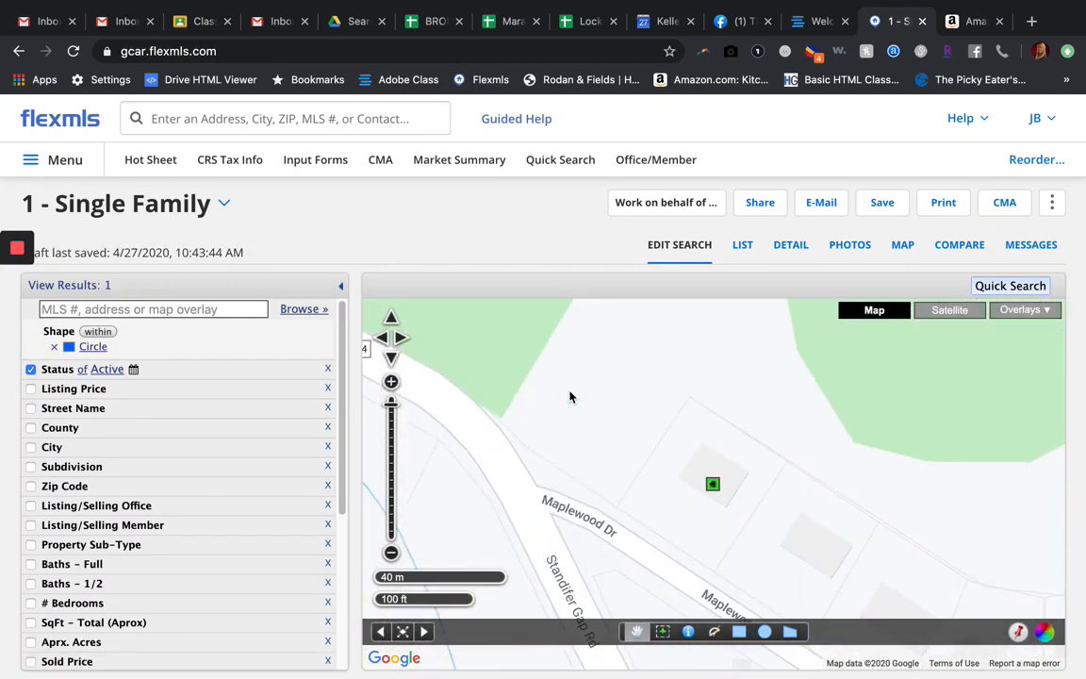
left_click(391, 554)
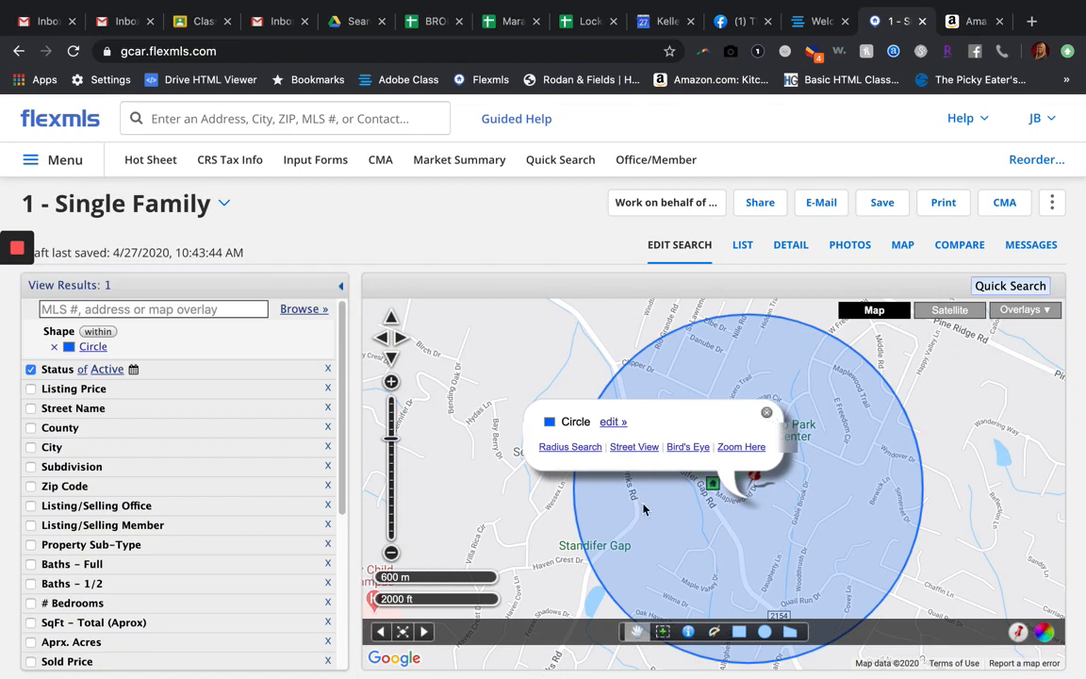
left_click(696, 382)
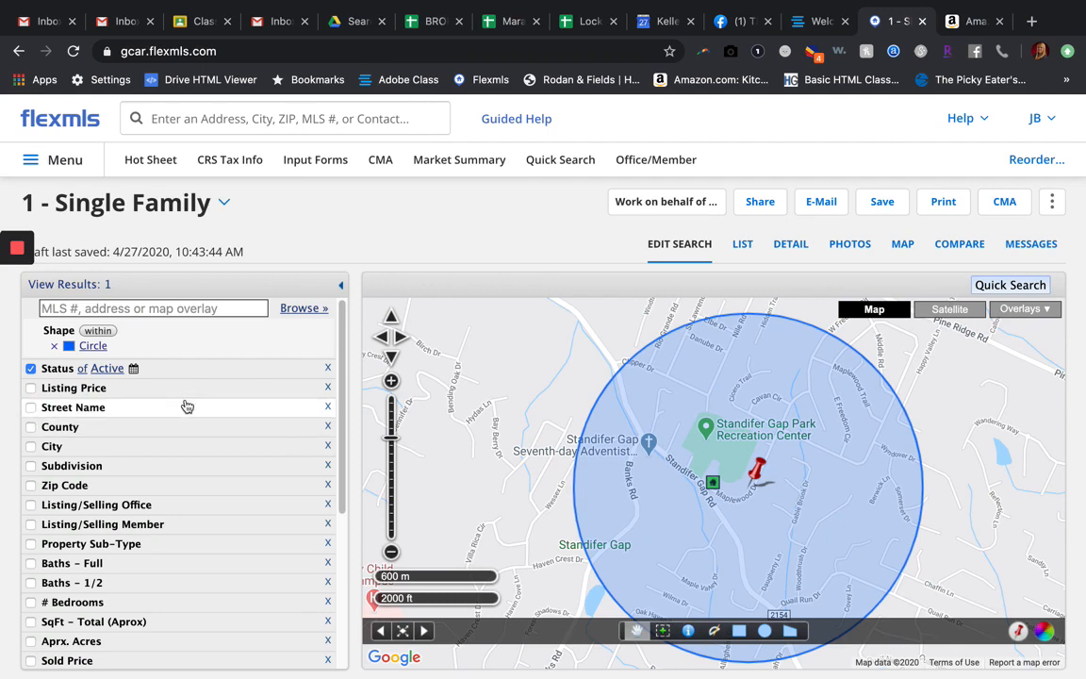
scroll(130, 491, "down", 3)
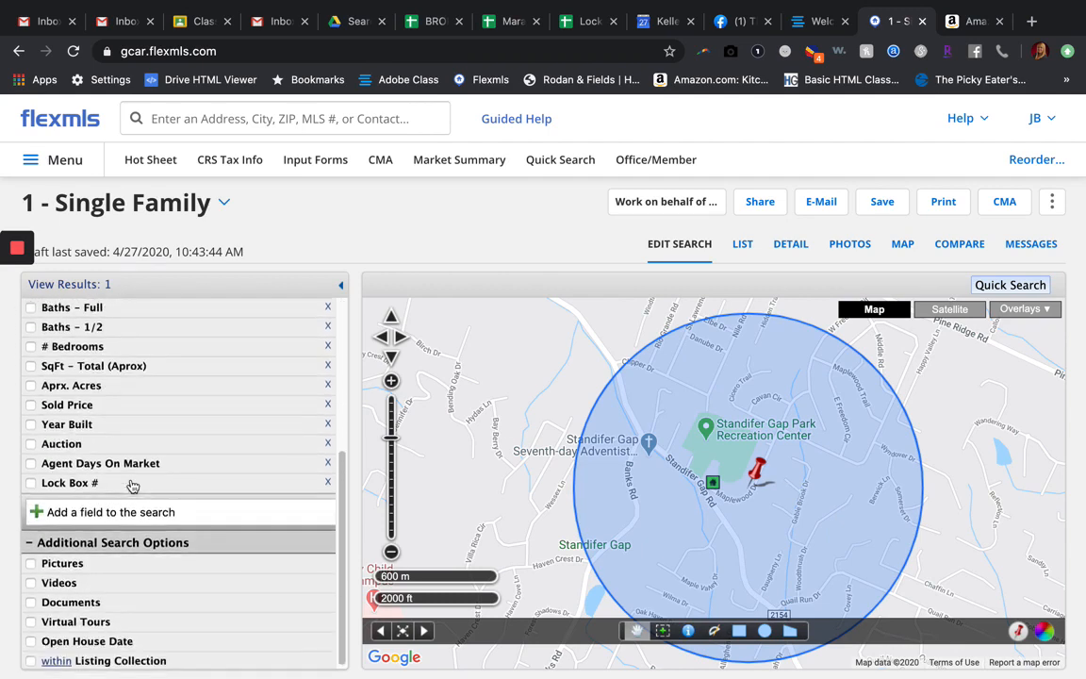
scroll(132, 485, "up", 4)
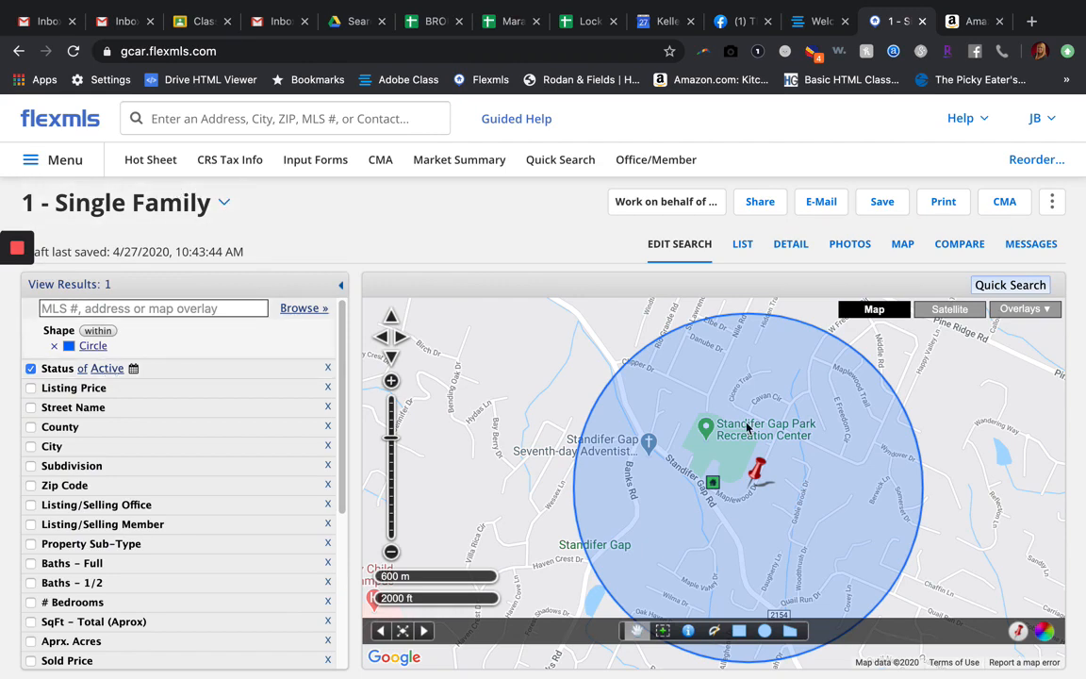
left_click(223, 207)
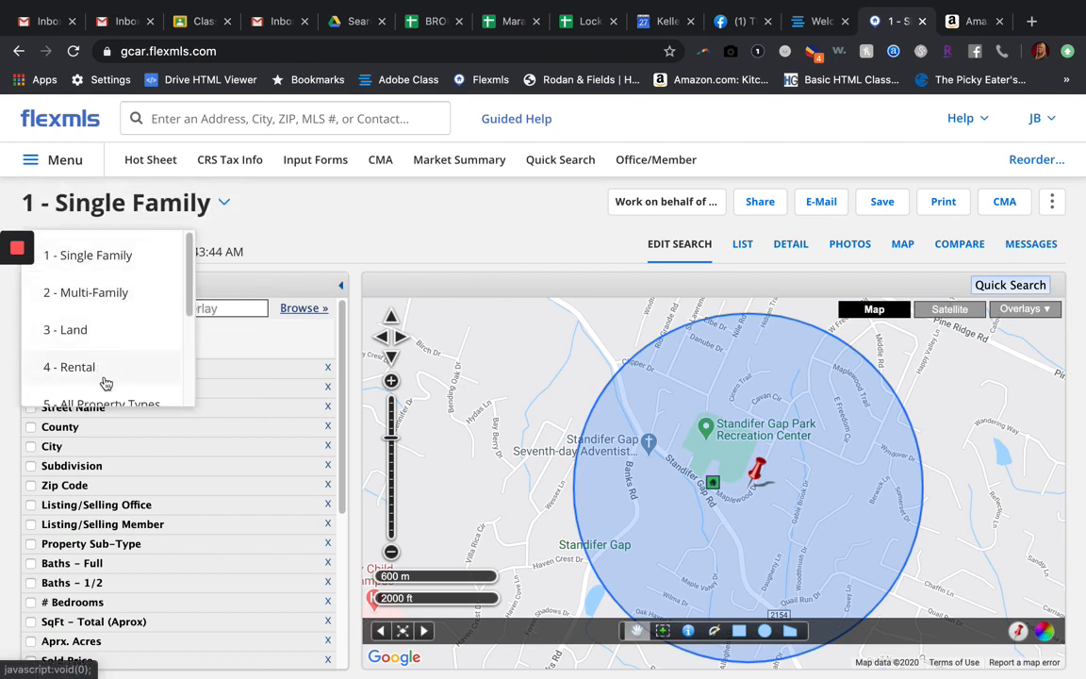
left_click(221, 206)
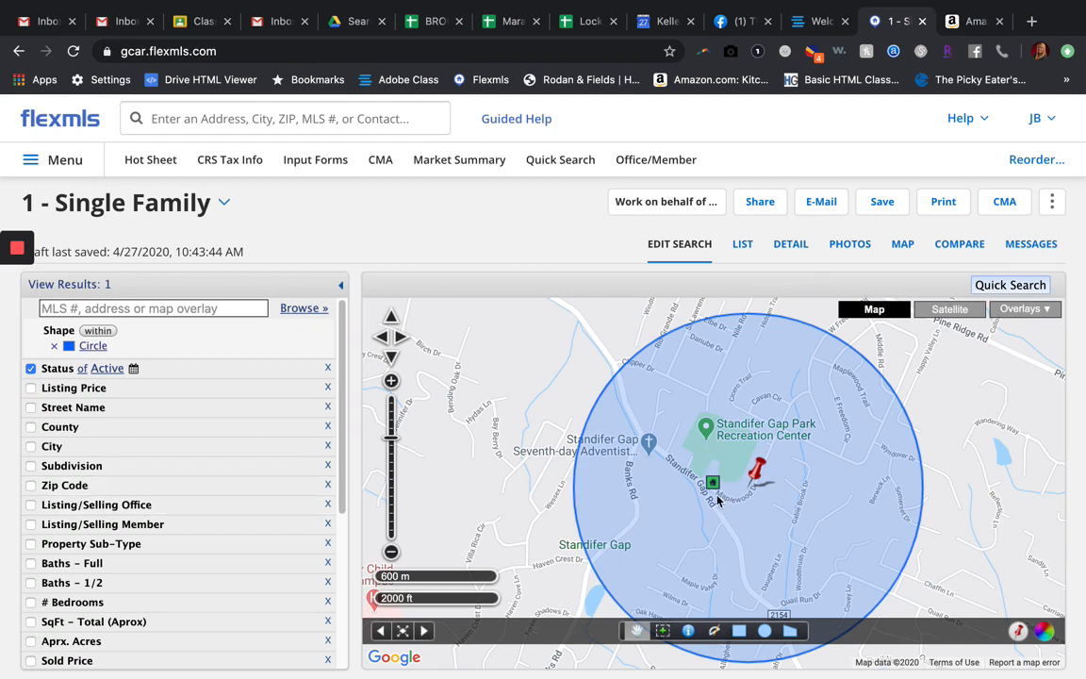
Step: Add Pending, Contingent and Closed to the Active status filter of the search
left_click(162, 372)
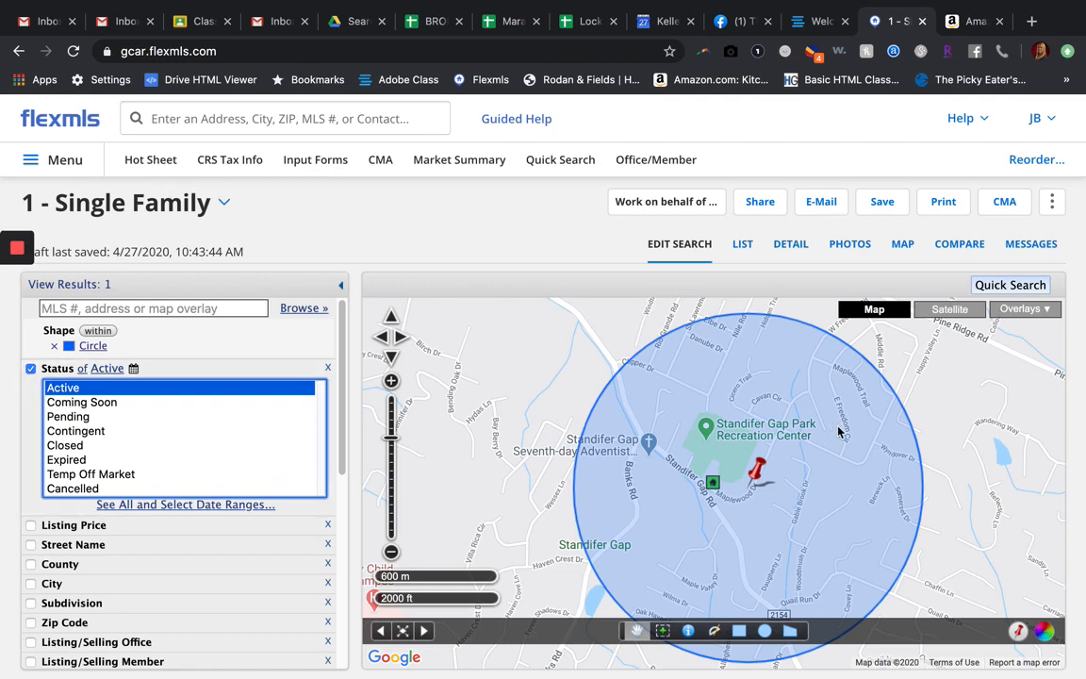
left_click(75, 417, "super")
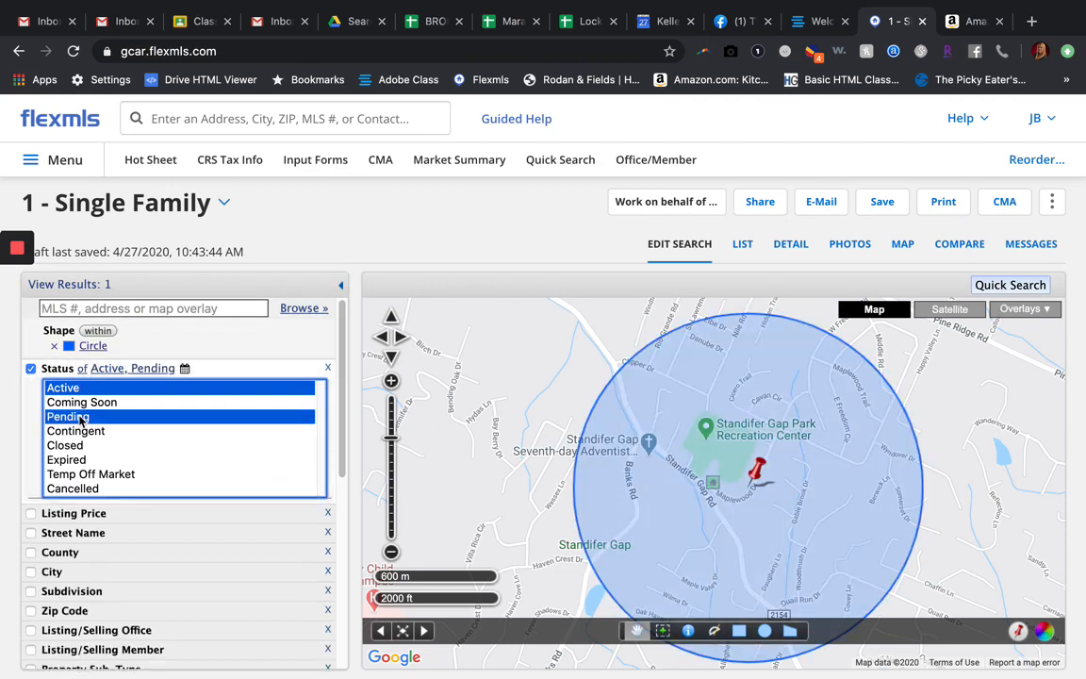
left_click(75, 430, "super")
left_click(76, 446, "super")
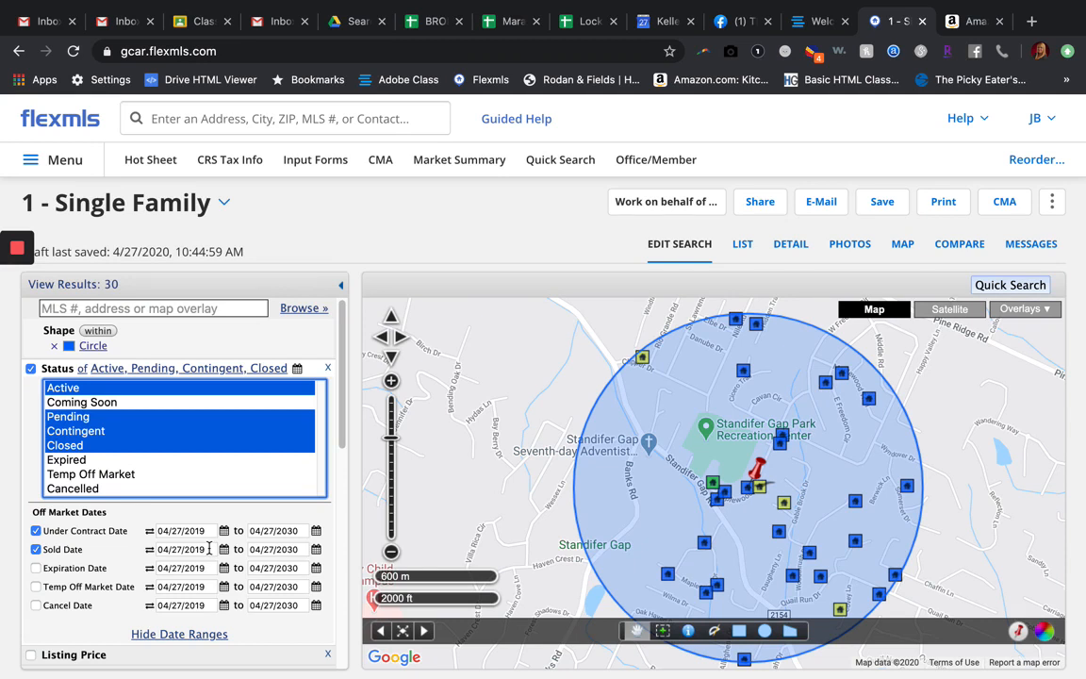
Step: Set the start of the Sold Date range to 10/01/2019
left_click_drag(209, 548, 148, 558)
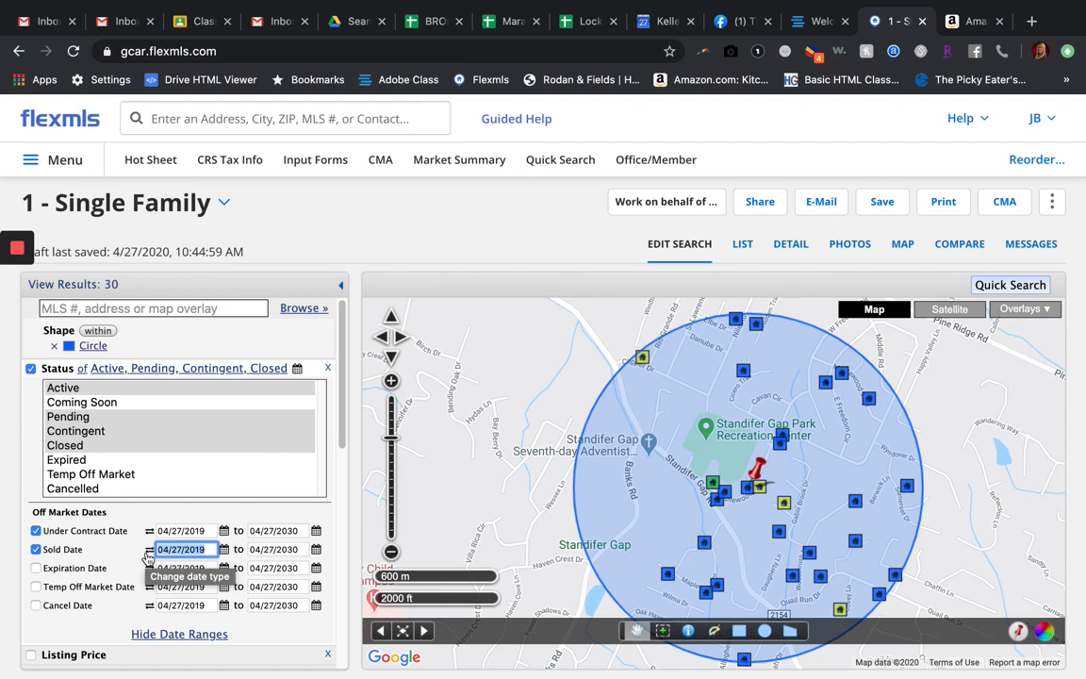
type("10")
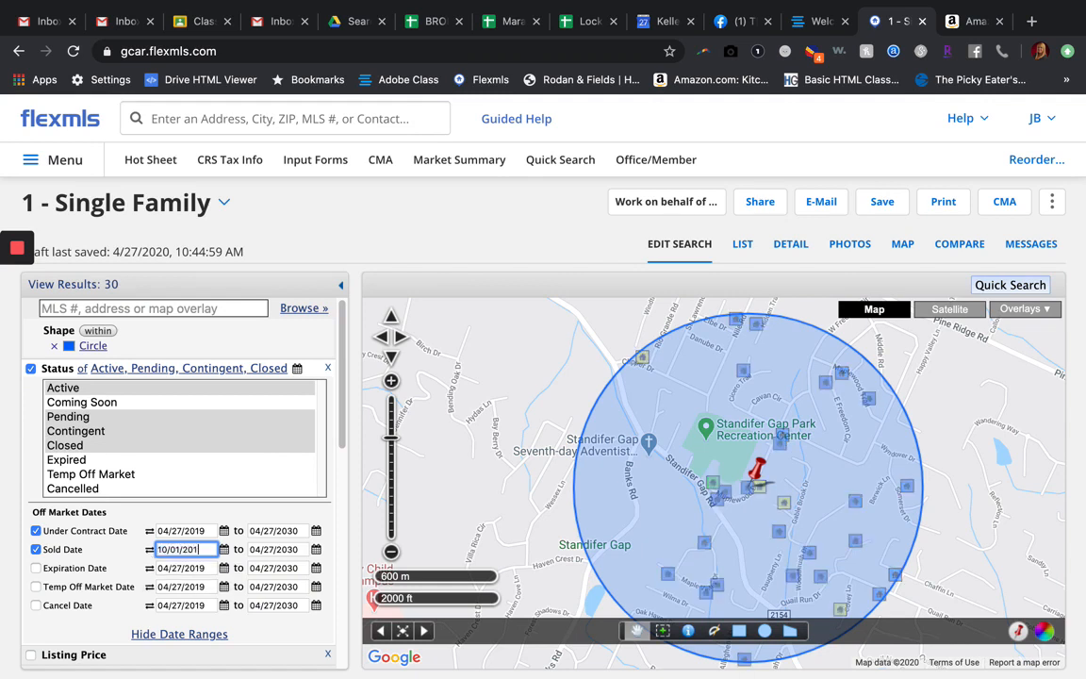
left_click(263, 512)
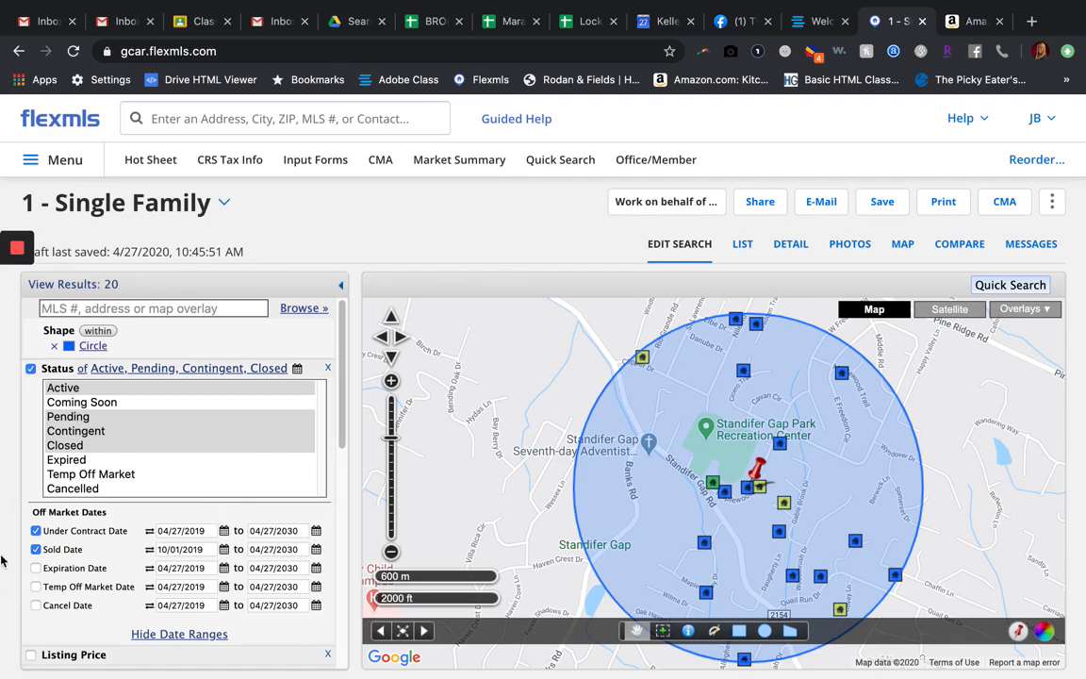
Step: Set the search minimums to 3 bedrooms and 2 full baths
scroll(38, 643, "down", 5)
scroll(38, 642, "down", 3)
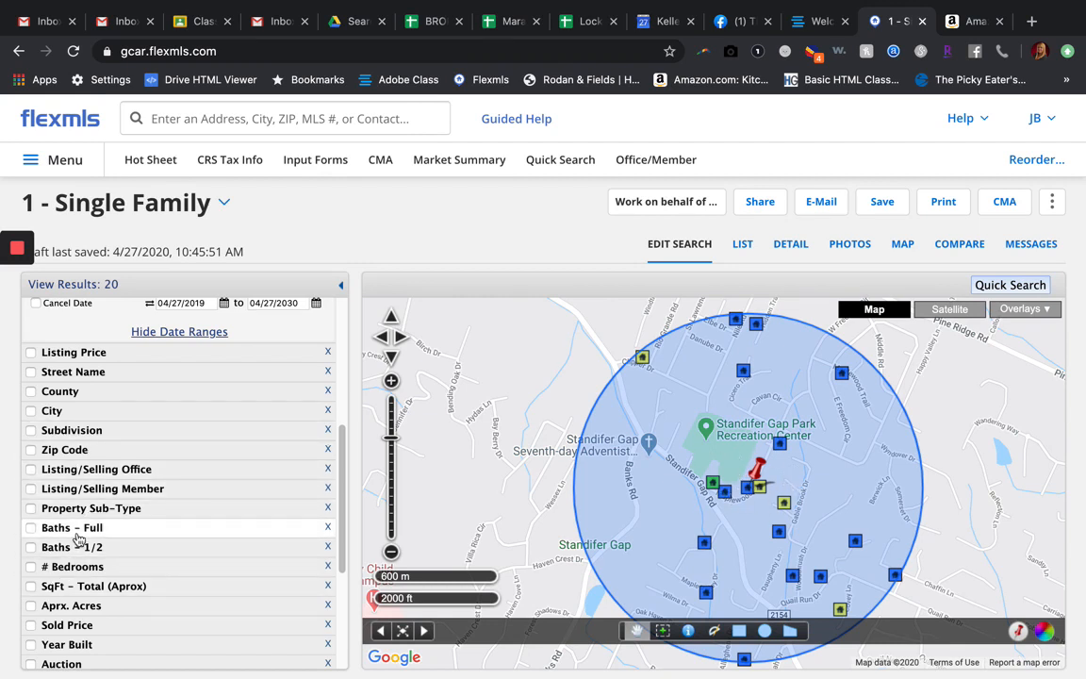
left_click(59, 566)
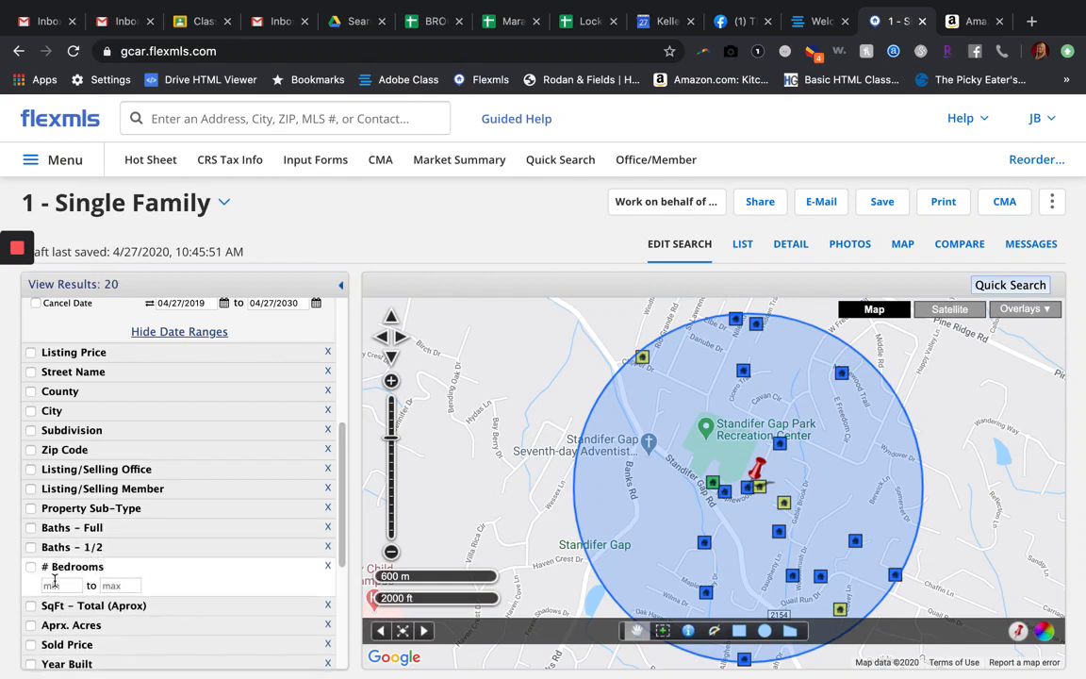
type("3")
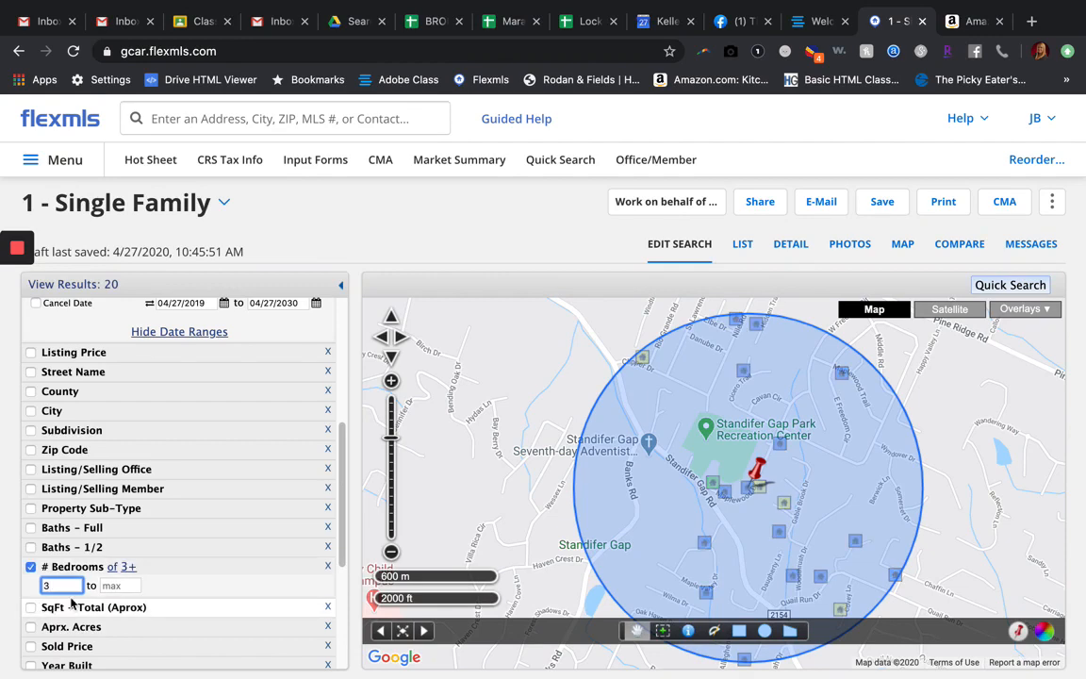
left_click(67, 531)
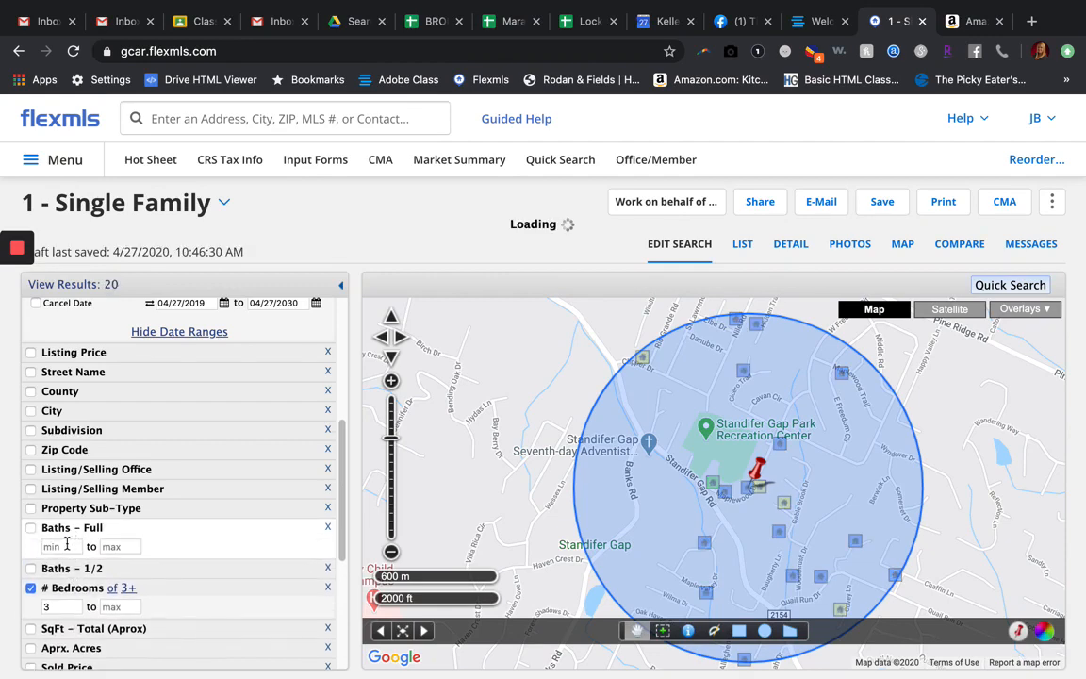
type("2")
Step: Limit the approximate total square footage to between 1800 and 2600
scroll(132, 509, "down", 4)
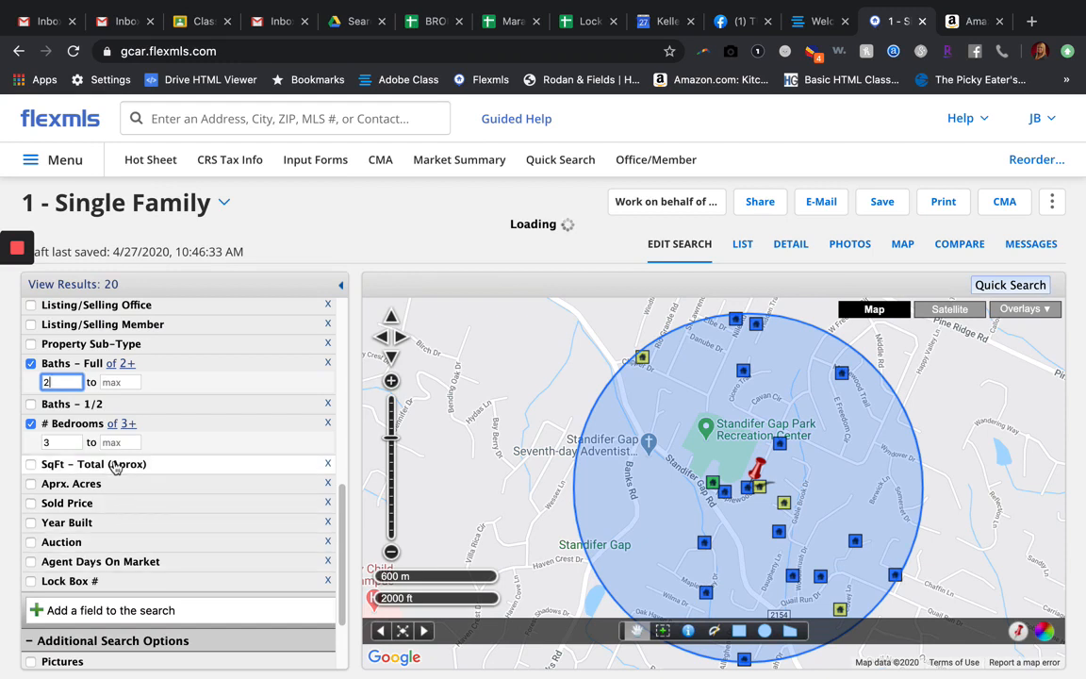
left_click(64, 463)
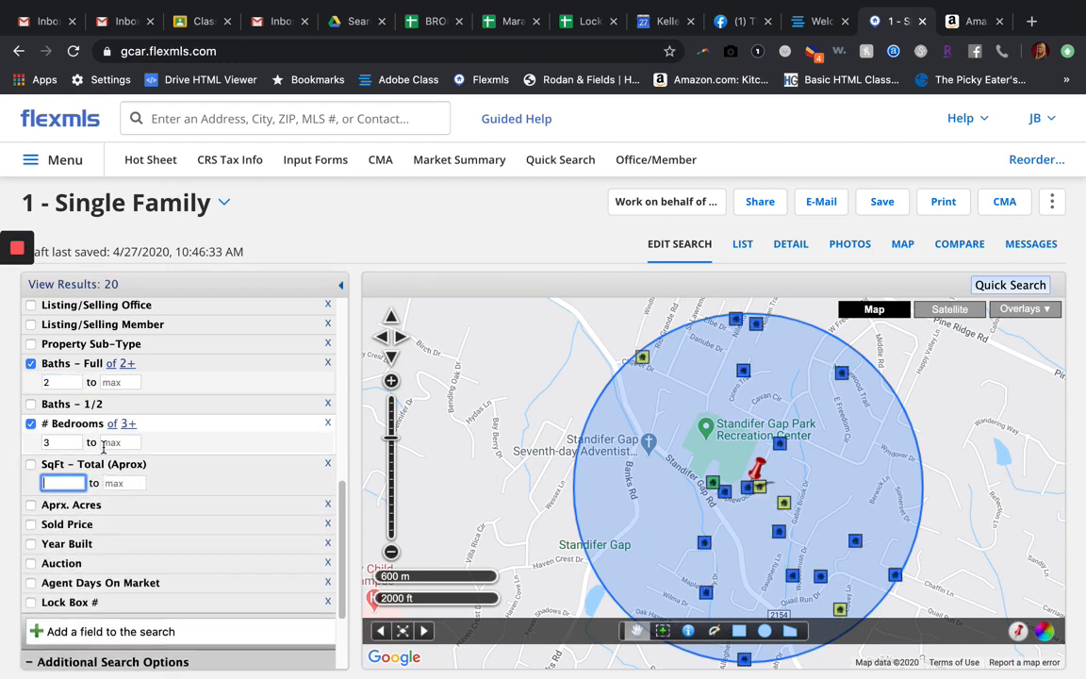
type("1800")
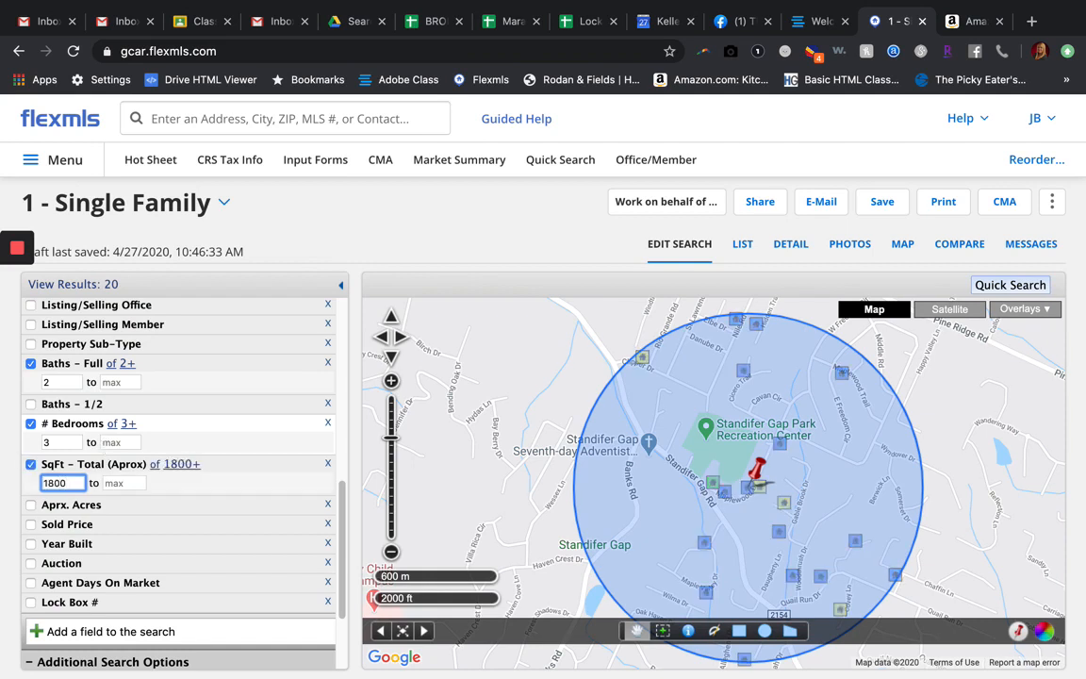
key("Tab")
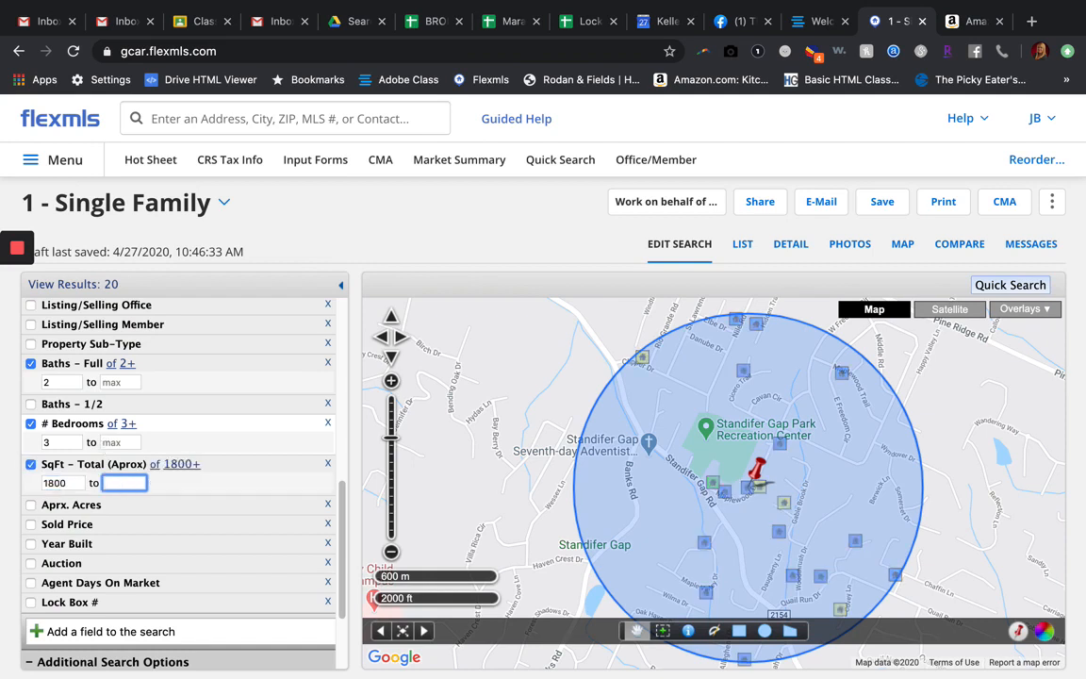
type("2600")
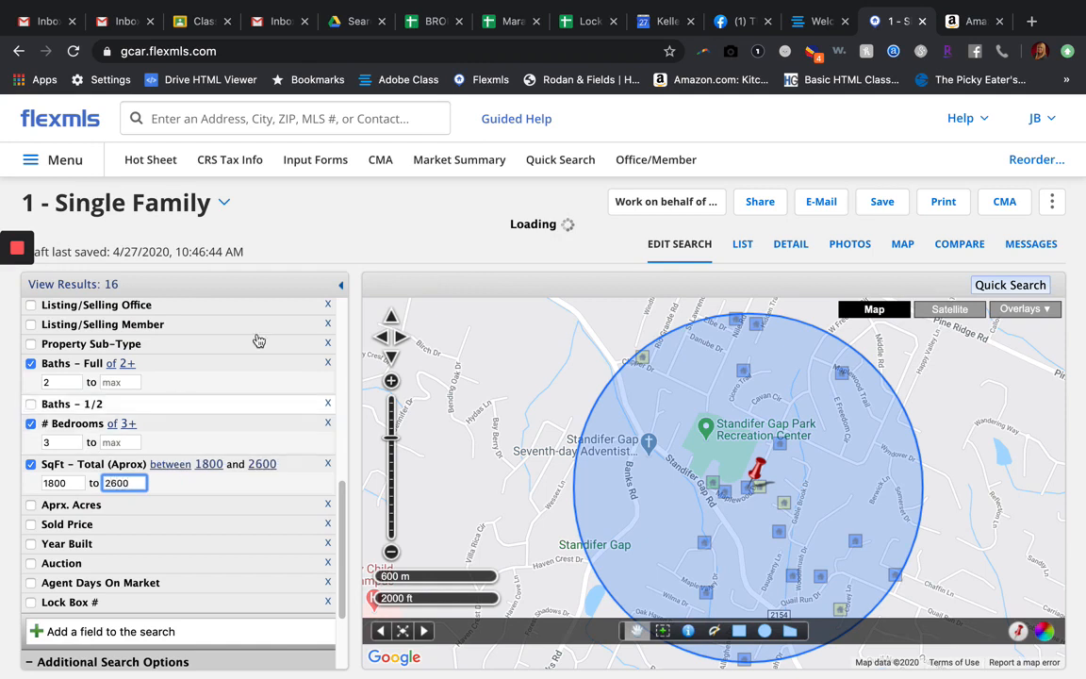
left_click(303, 283)
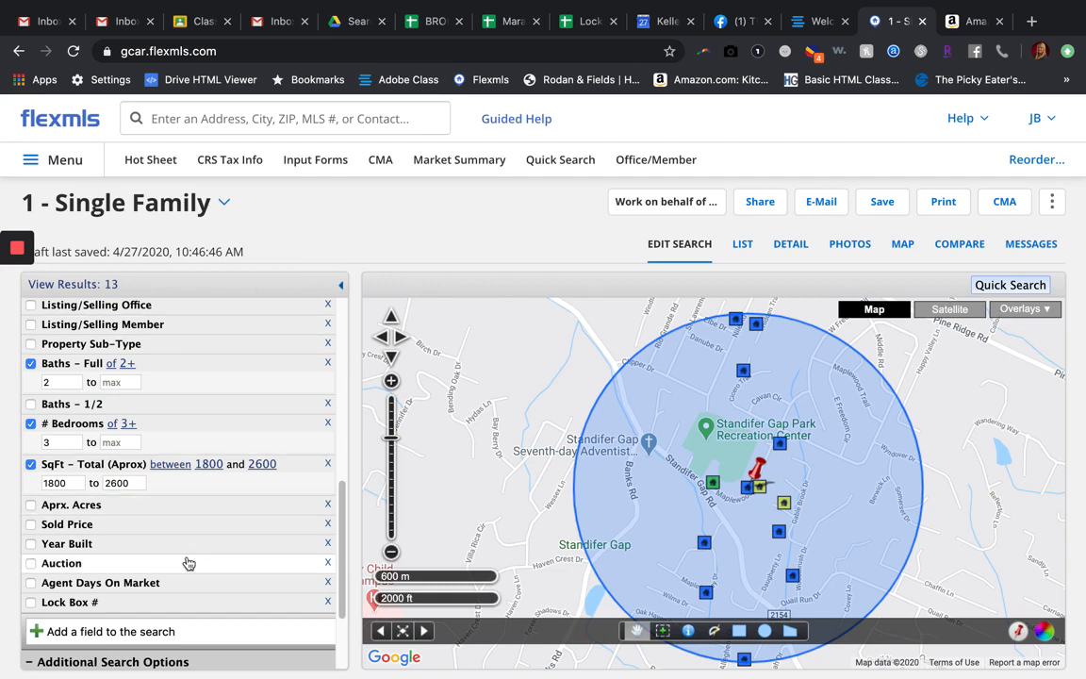
Step: Limit the Year Built to a maximum of 1985, leaving the minimum empty
left_click(90, 545)
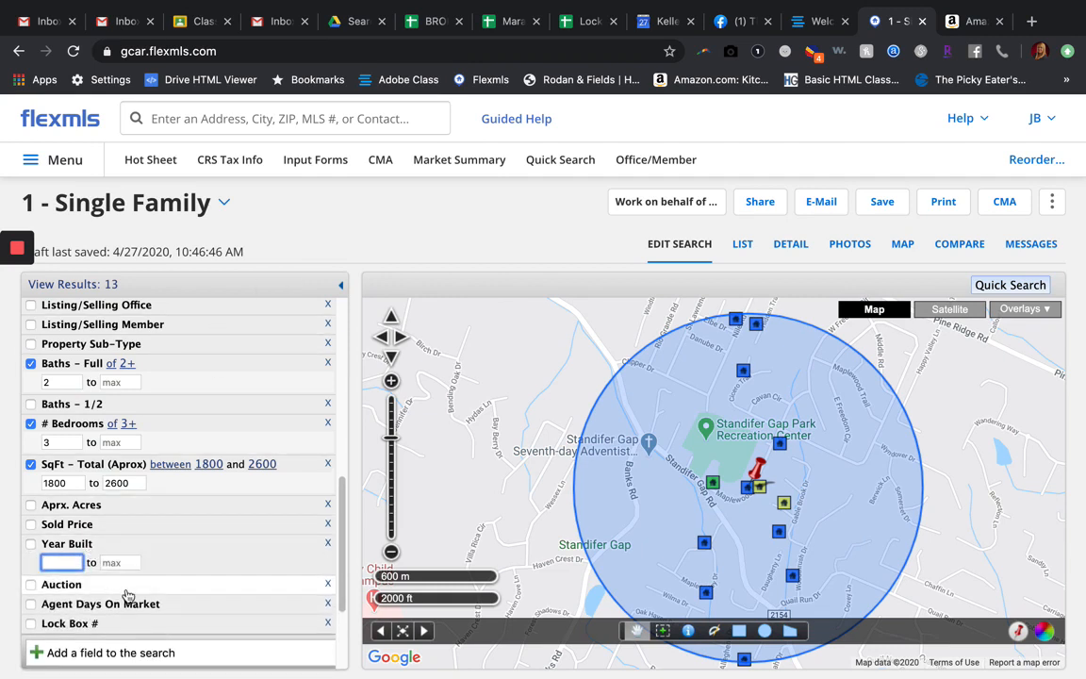
left_click(121, 561)
type("1985")
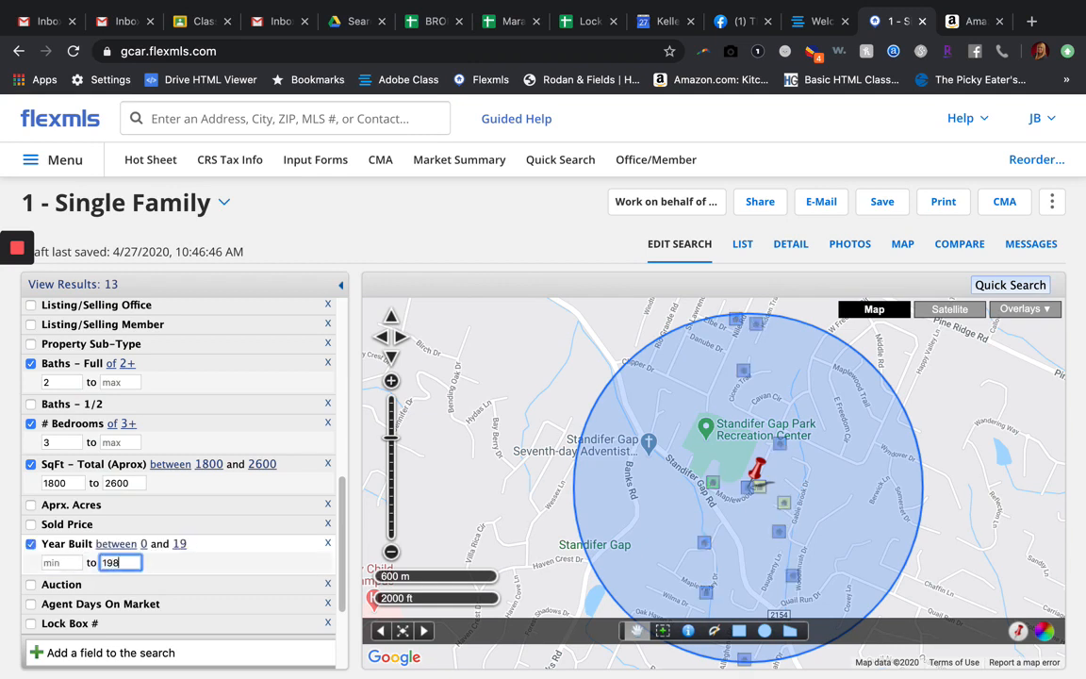
left_click(283, 277)
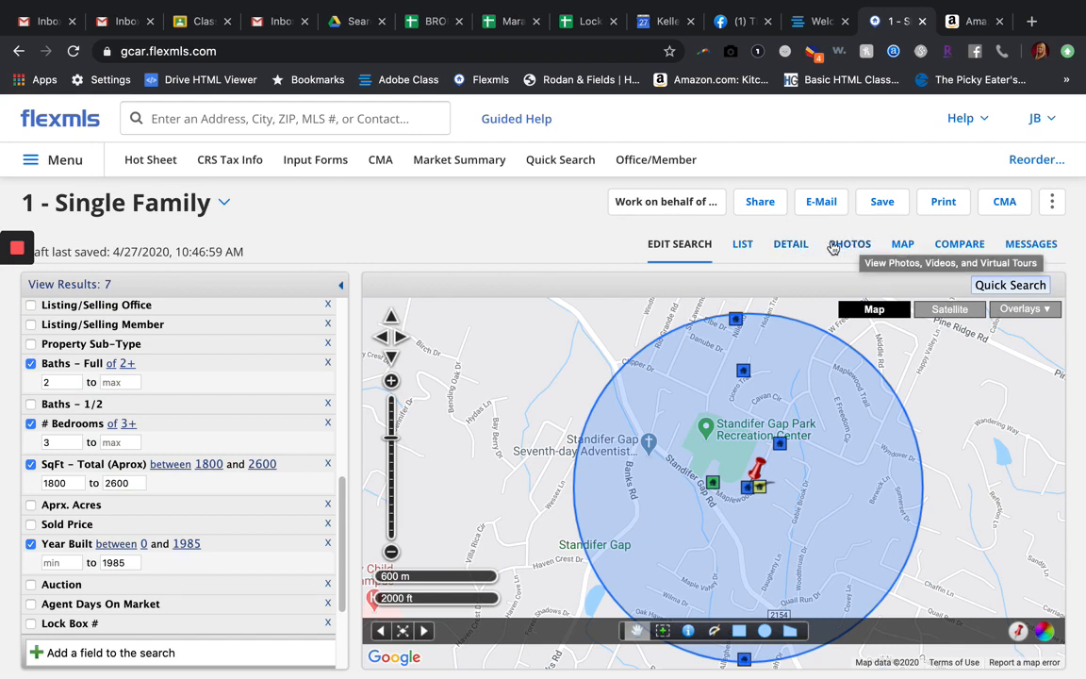
Step: Show the search results as a list and look through the matching listings' status, year built, size and price
left_click(743, 247)
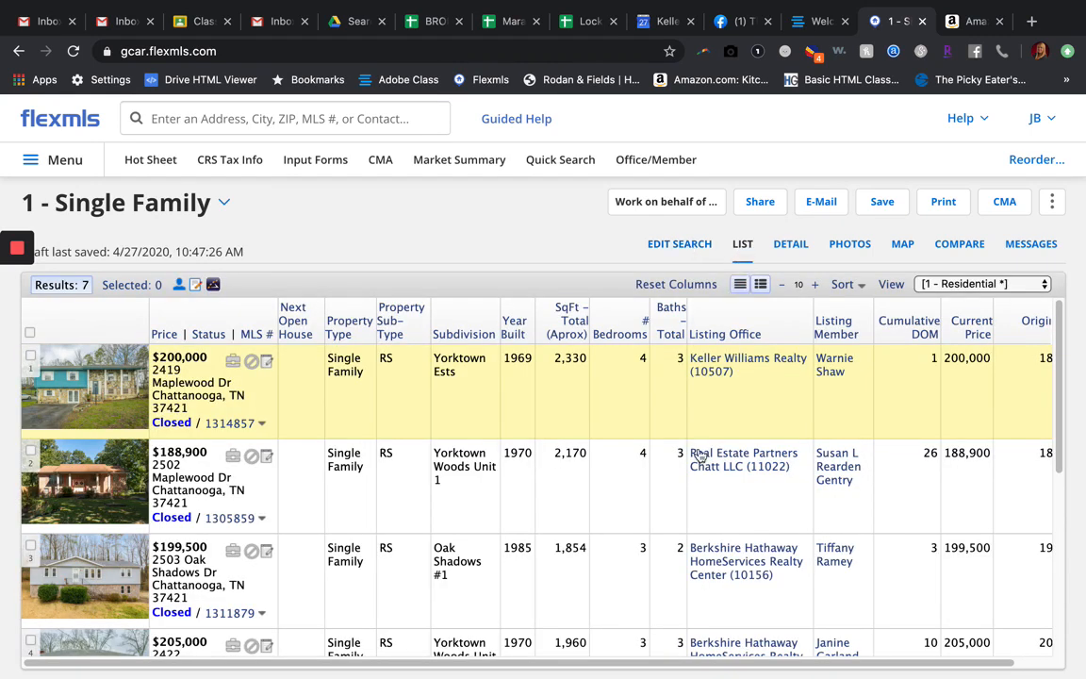
scroll(533, 453, "down", 2)
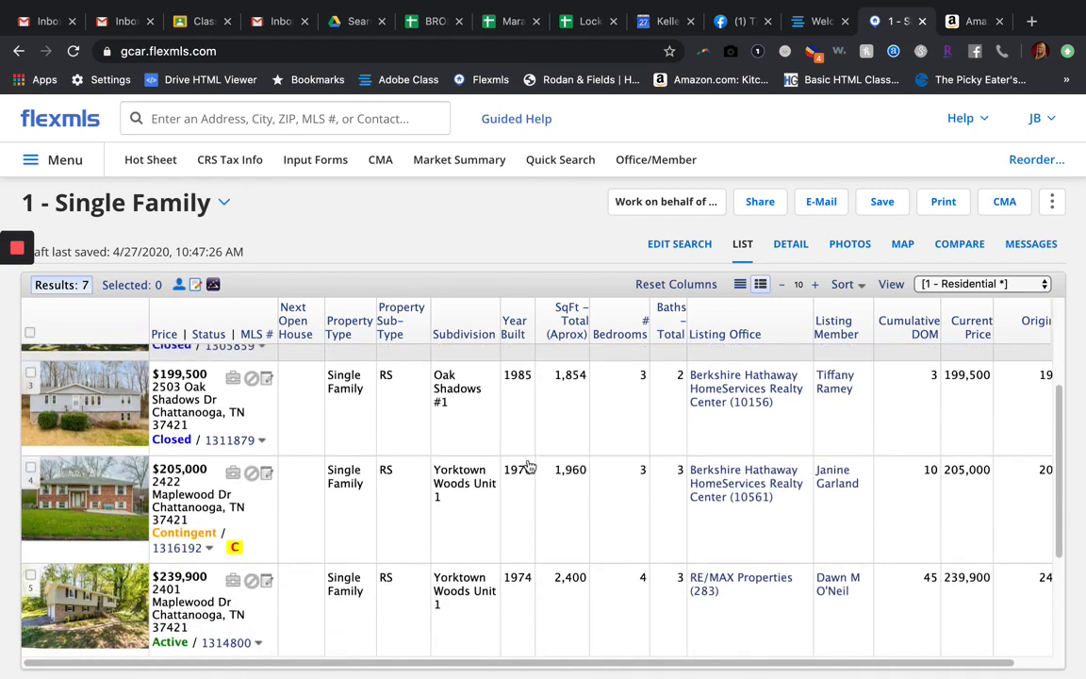
scroll(528, 467, "up", 1)
scroll(530, 467, "up", 1)
scroll(530, 467, "down", 3)
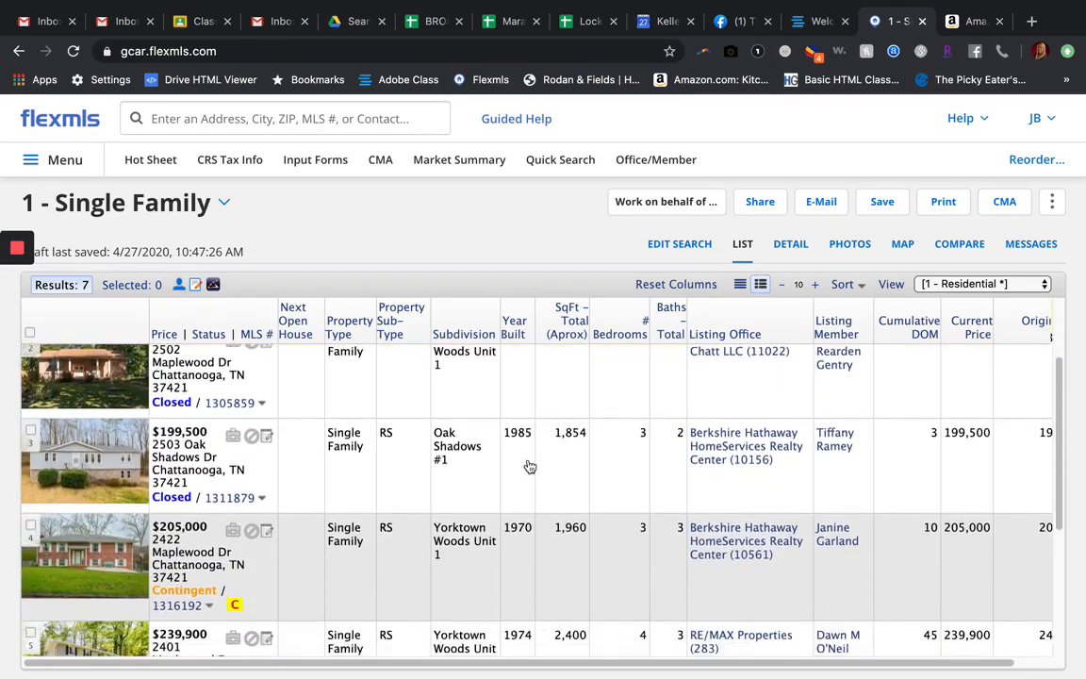
scroll(529, 466, "down", 1)
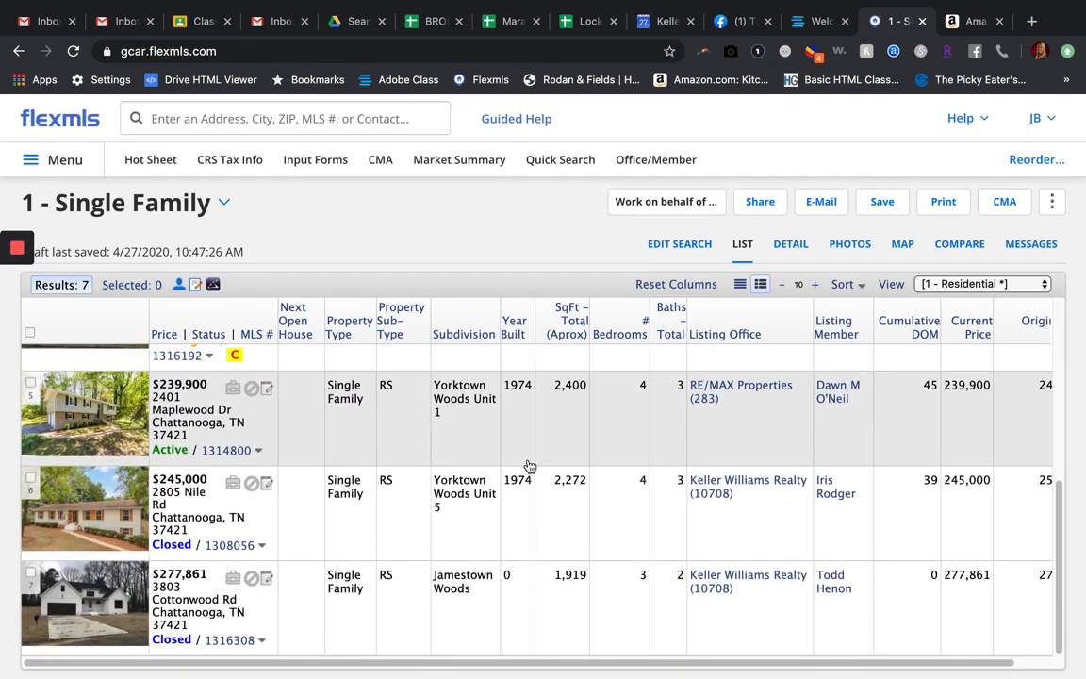
scroll(530, 467, "up", 1)
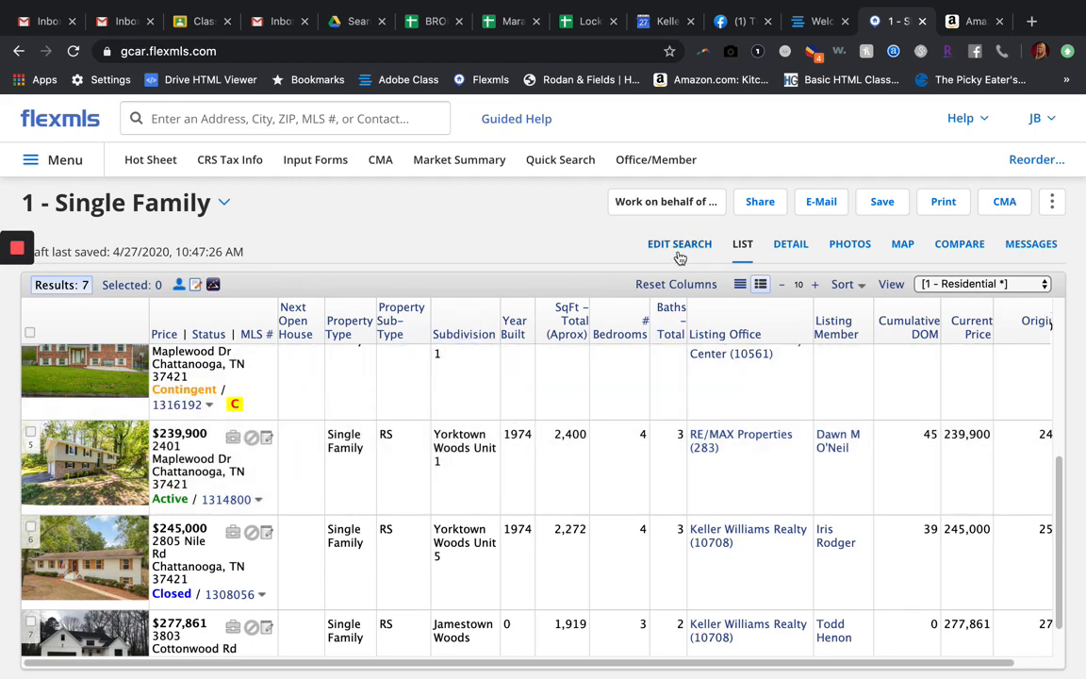
left_click(678, 245)
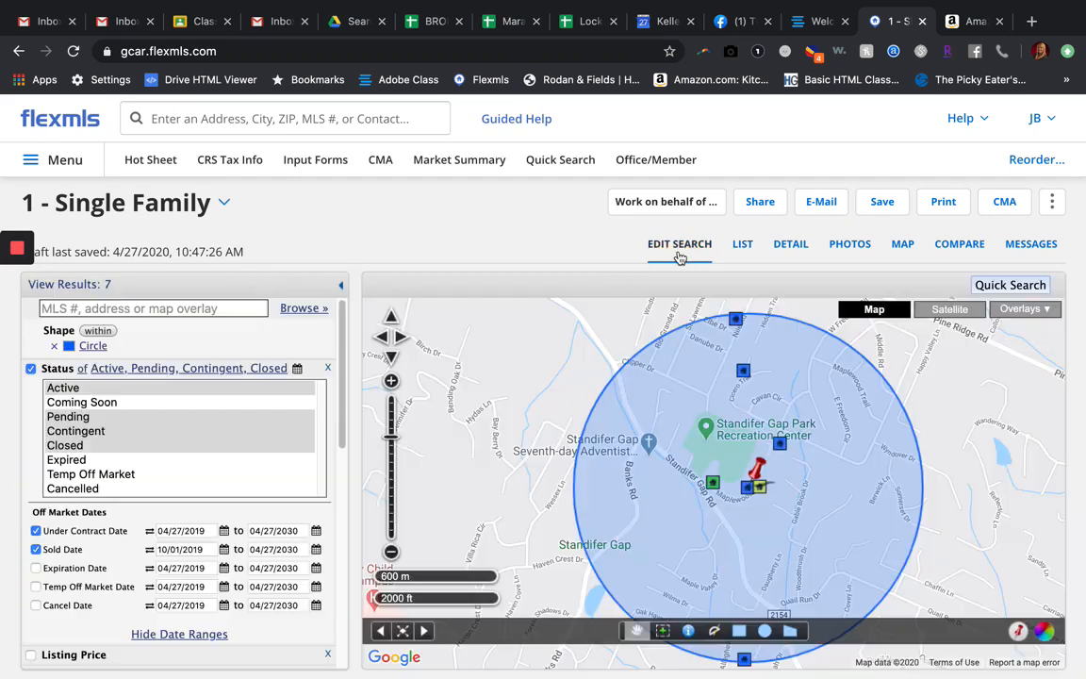
left_click(743, 245)
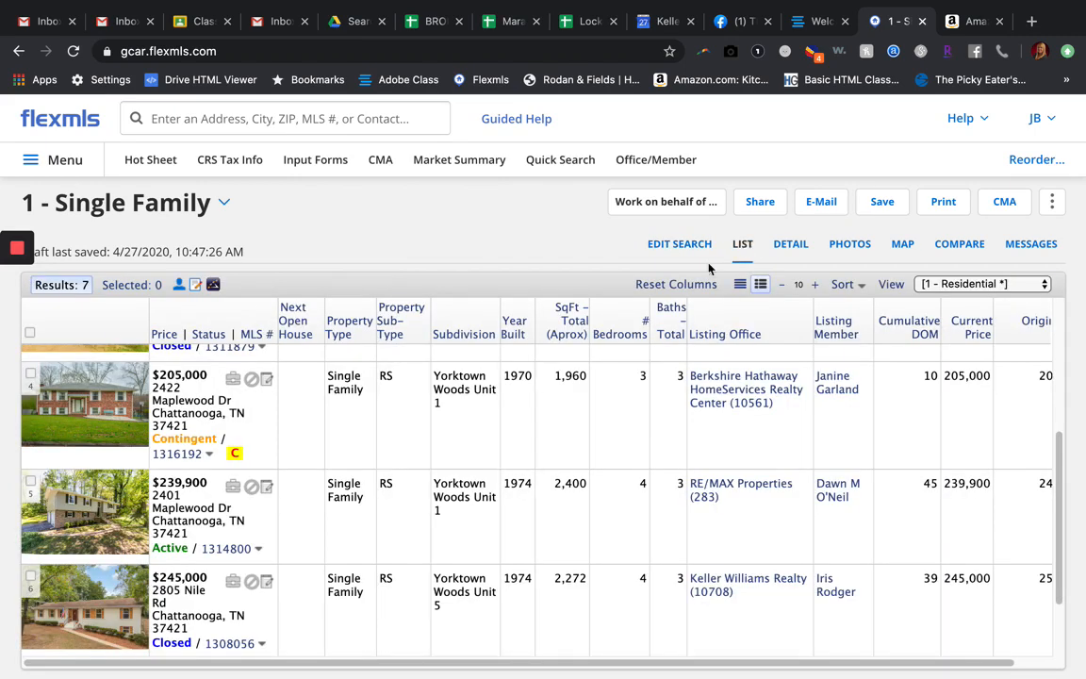
scroll(597, 476, "up", 3)
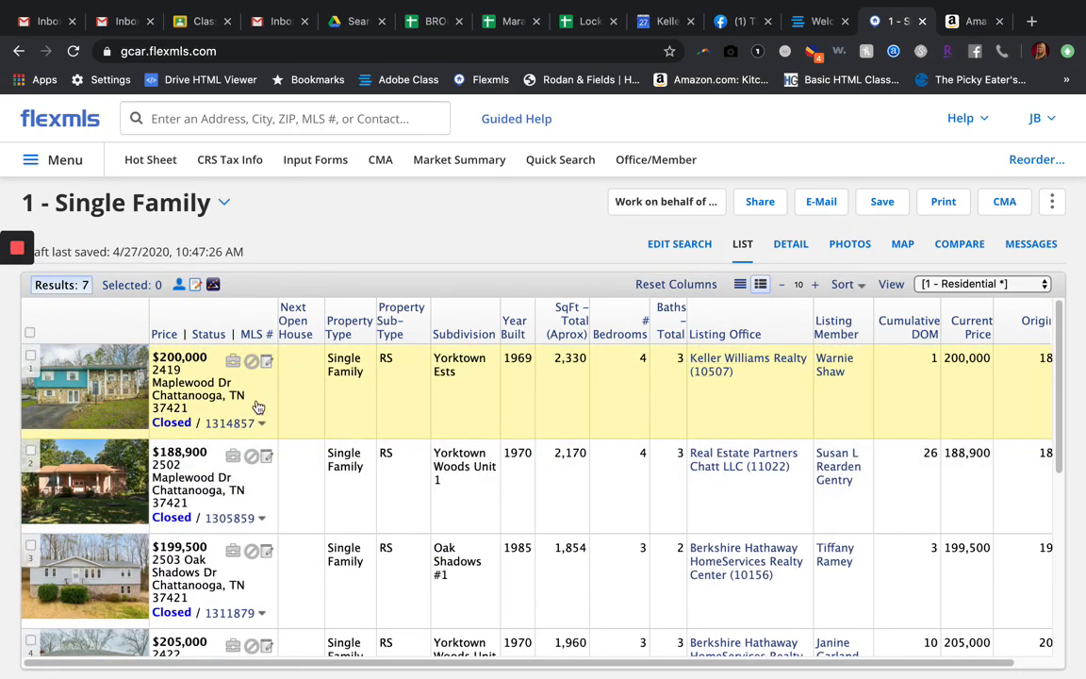
scroll(532, 530, "down", 1)
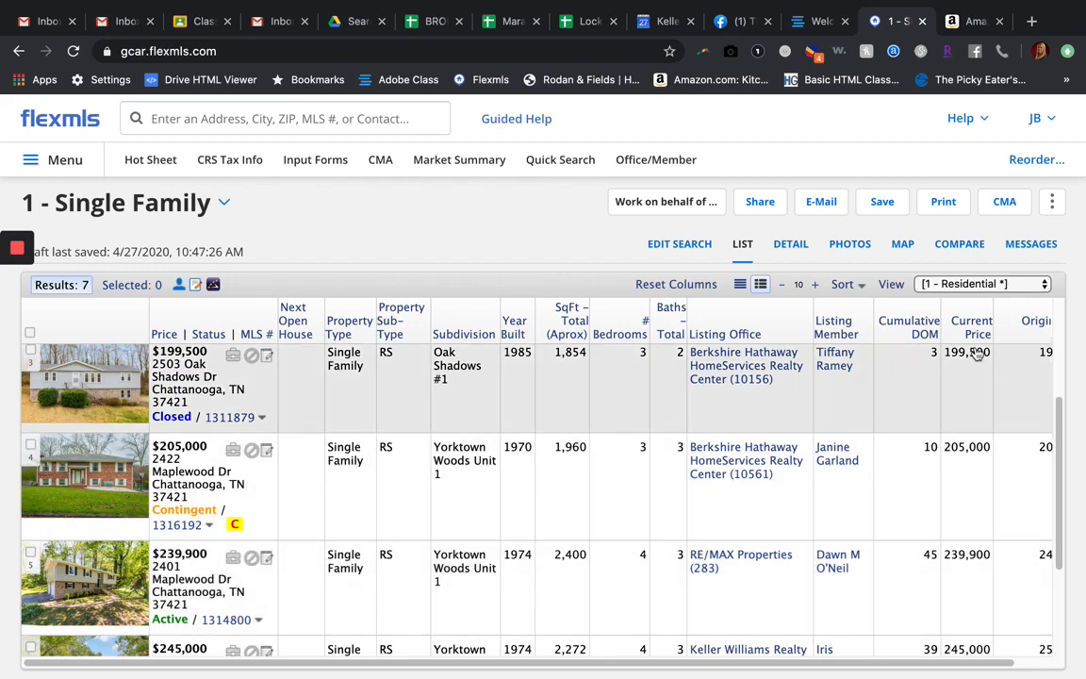
Step: Preview the result list in the Comparables and Comp View layouts and return it to the 1 - Residential * view
left_click(958, 286)
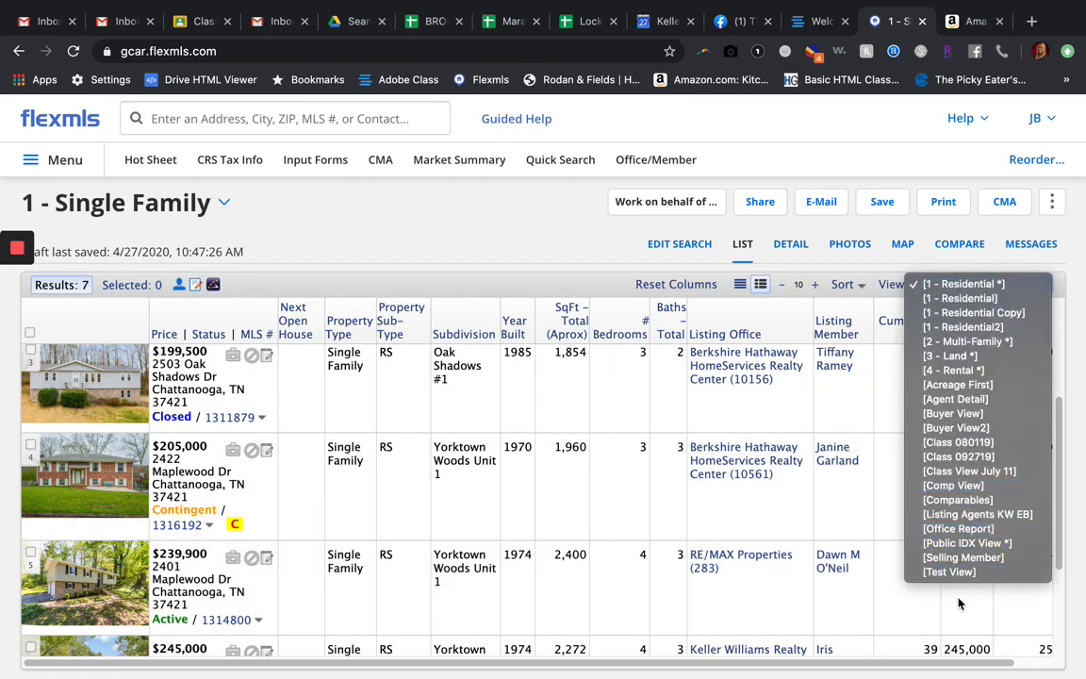
left_click(963, 500)
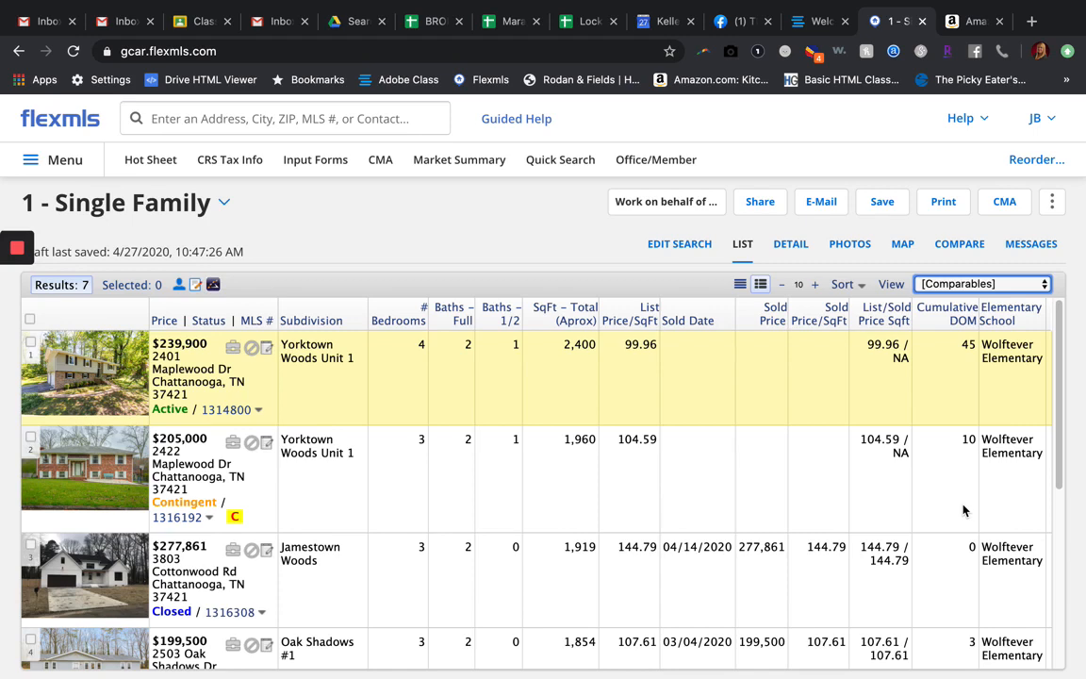
left_click(987, 283)
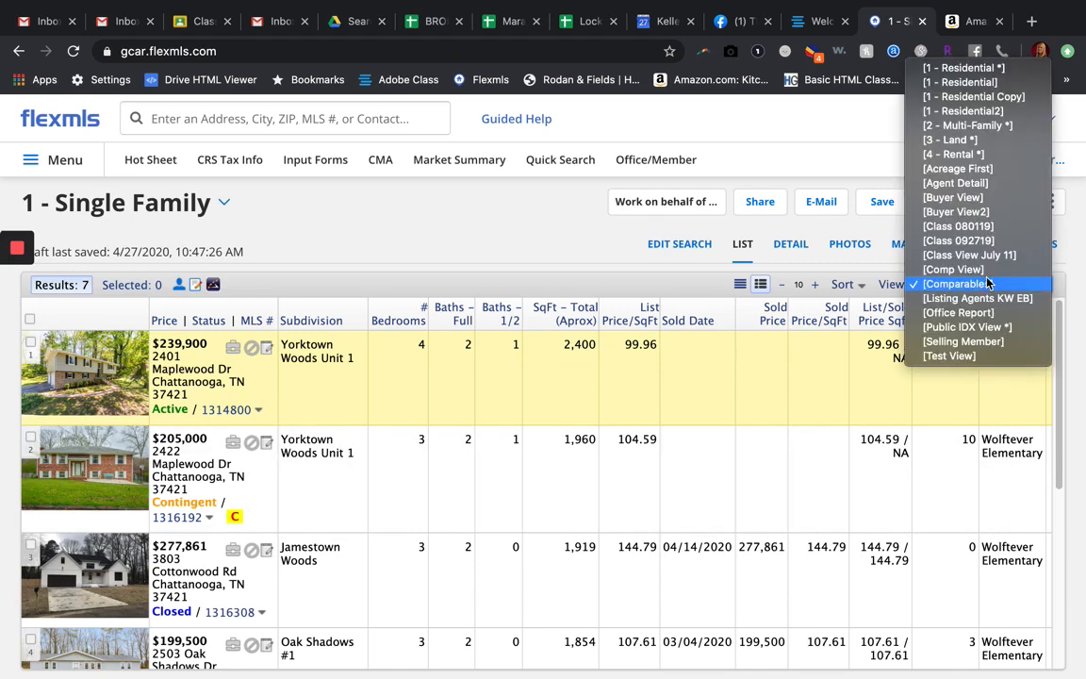
left_click(982, 282)
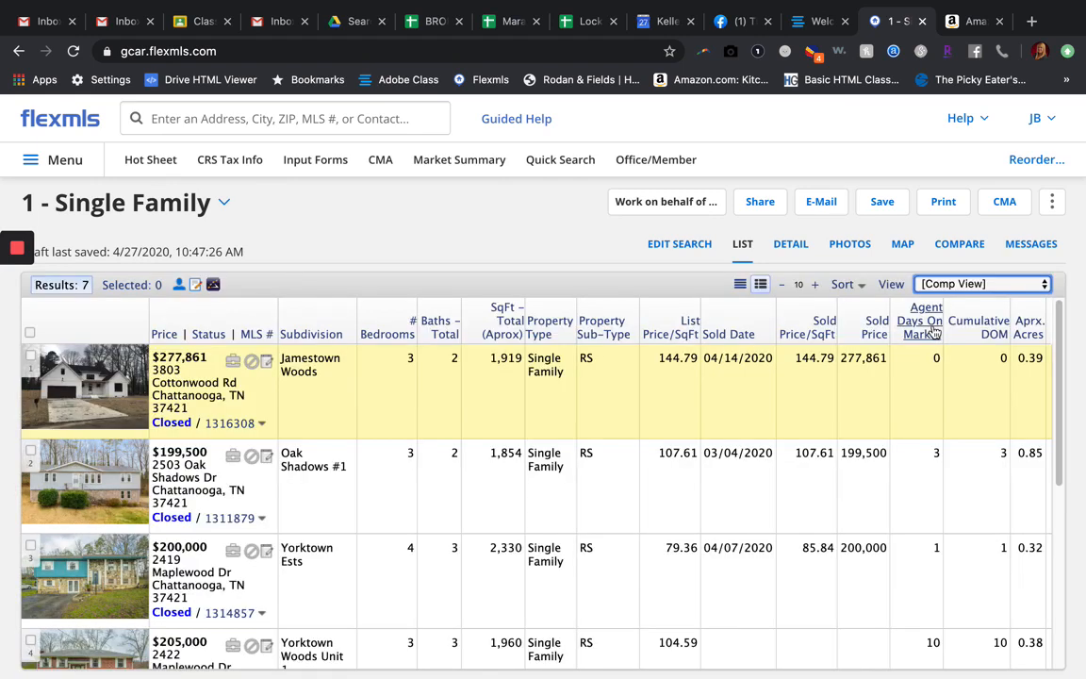
left_click(936, 285)
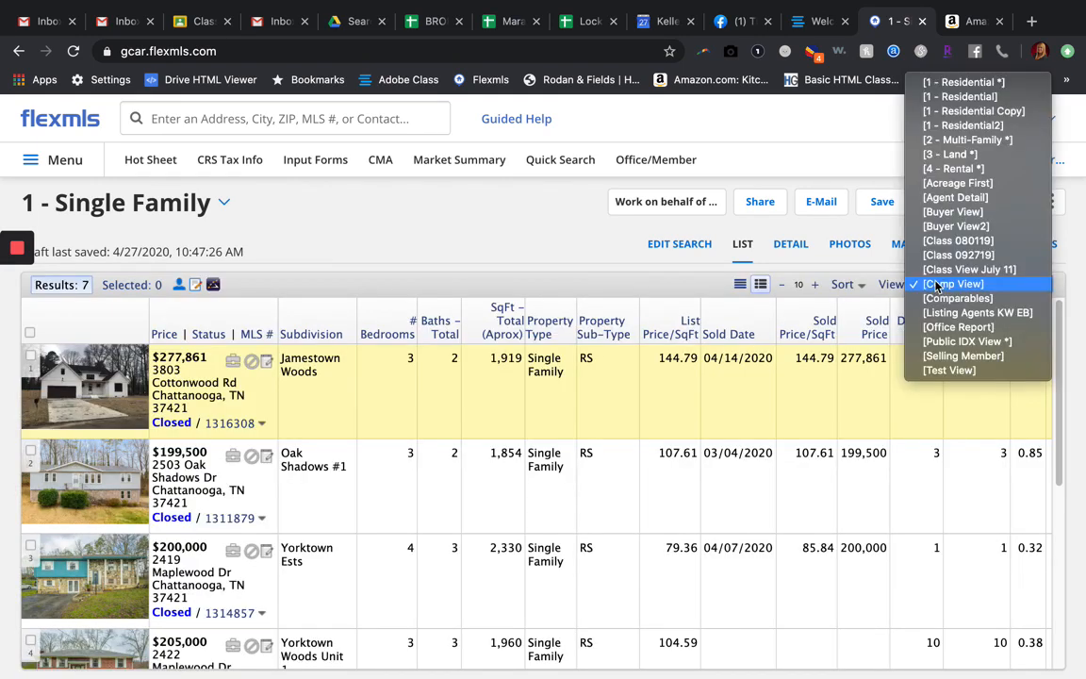
left_click(950, 84)
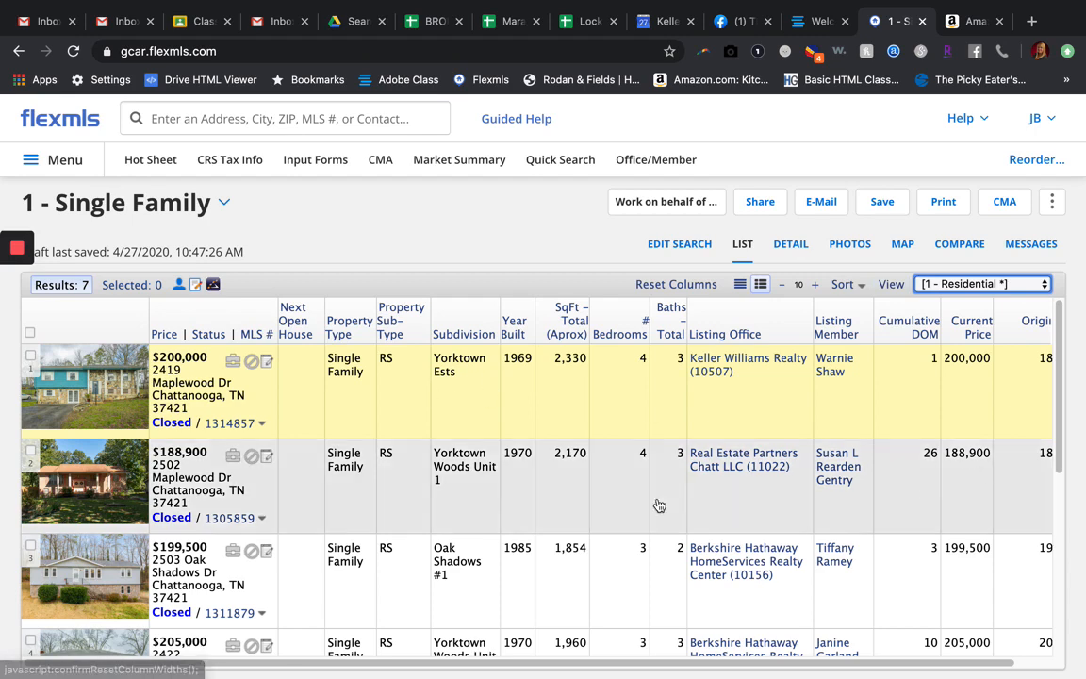
Step: Create a new list view from 1 - Residential with the description CMA View and open its field selection
left_click(892, 285)
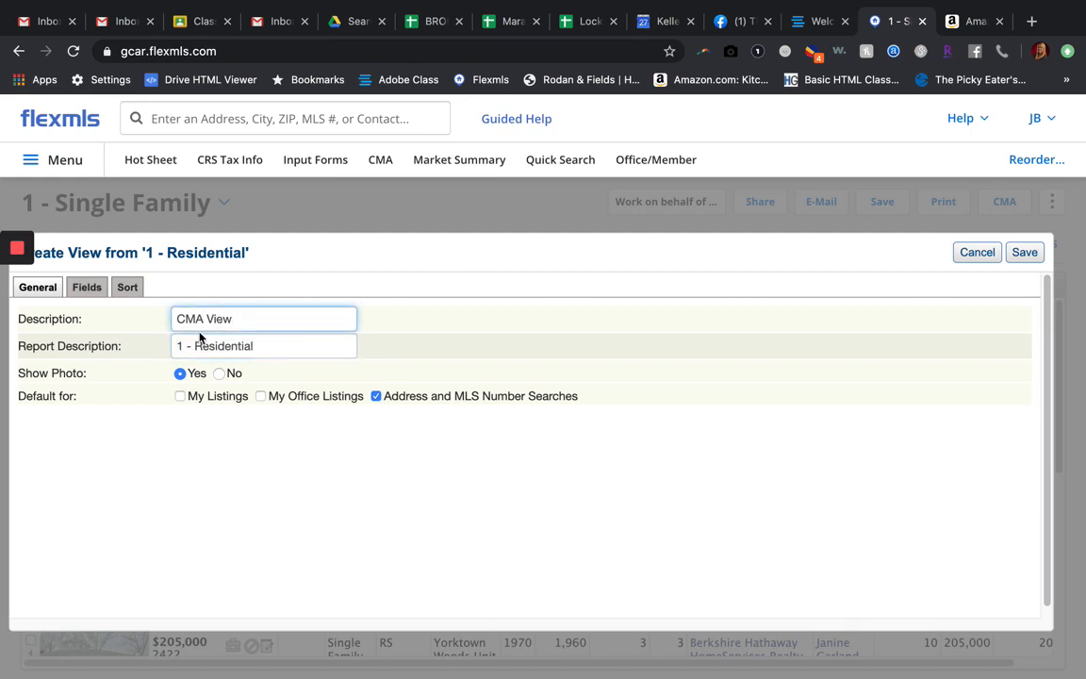
left_click(87, 287)
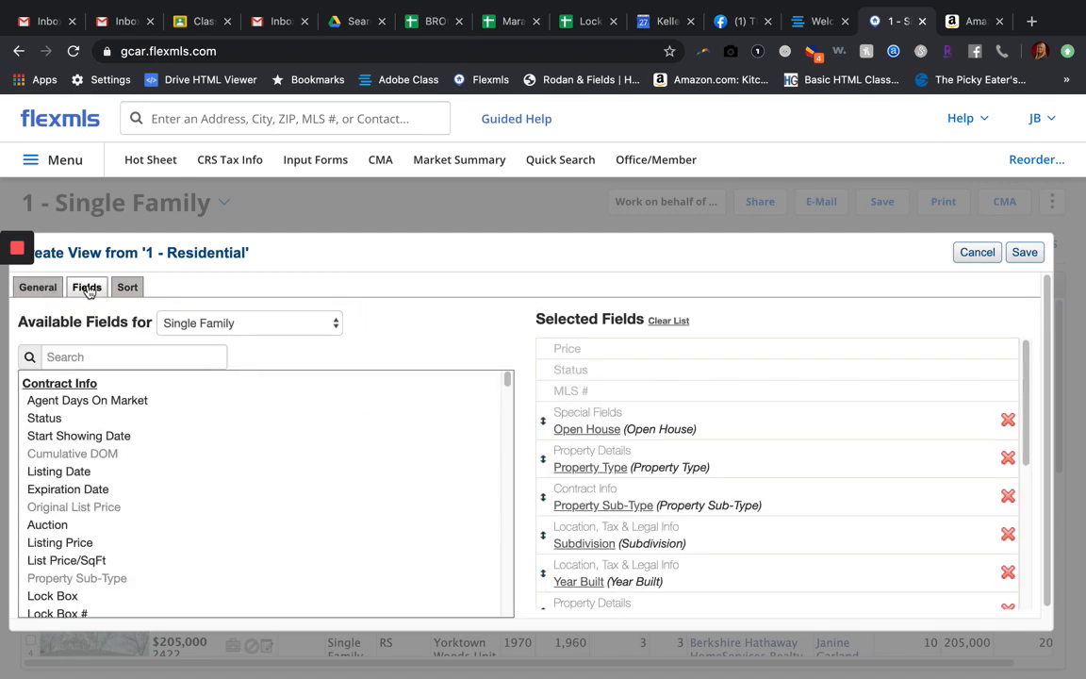
Step: Remove Listing Member, Listing Office and Open House from the new view's selected fields
scroll(722, 492, "down", 5)
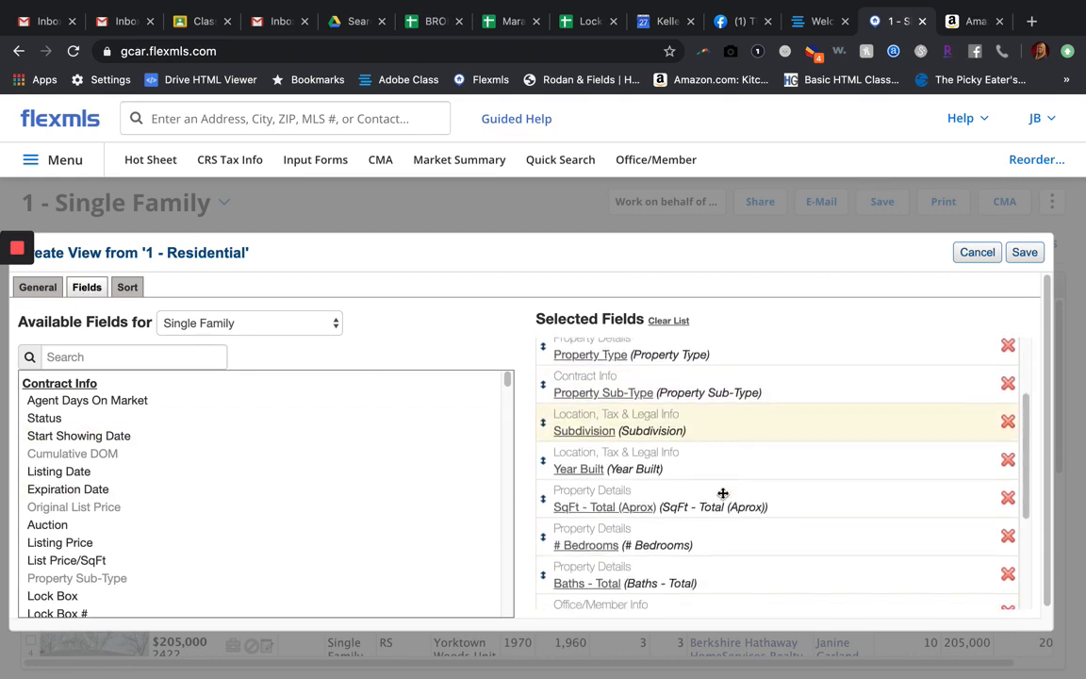
mouse_move(722, 493)
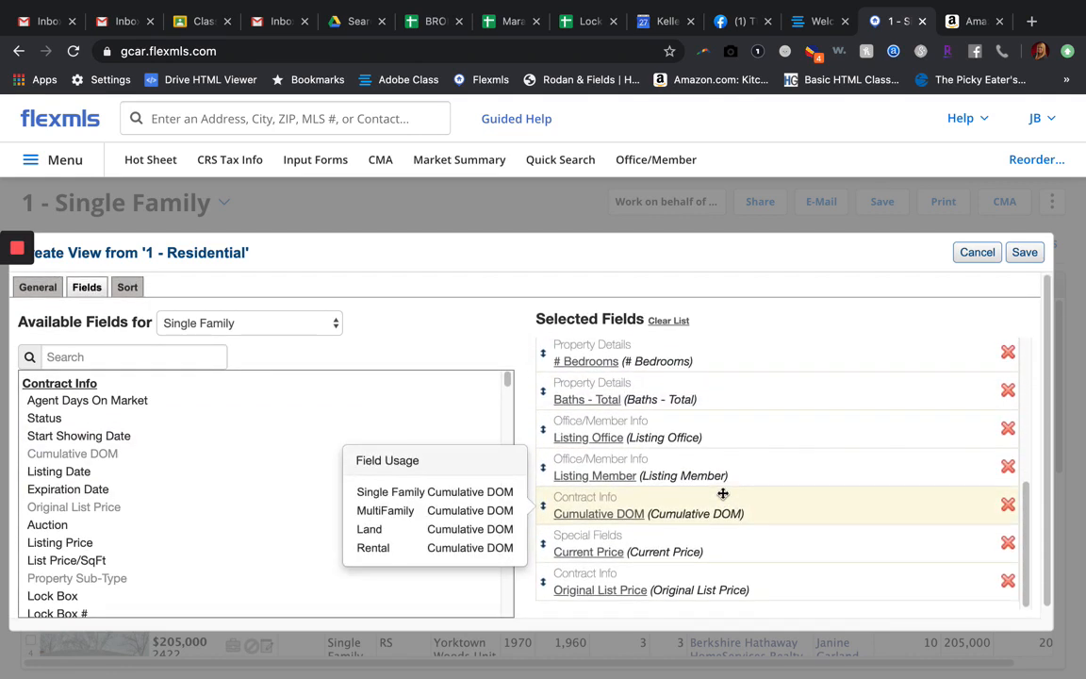
left_click(1008, 468)
left_click(1008, 473)
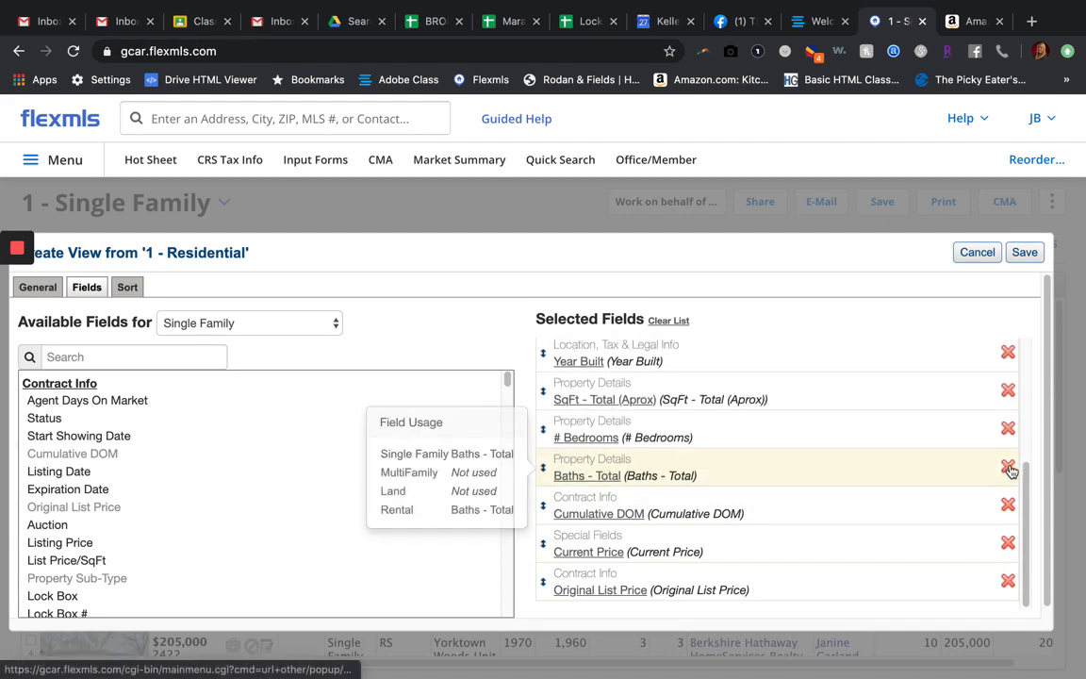
mouse_move(902, 519)
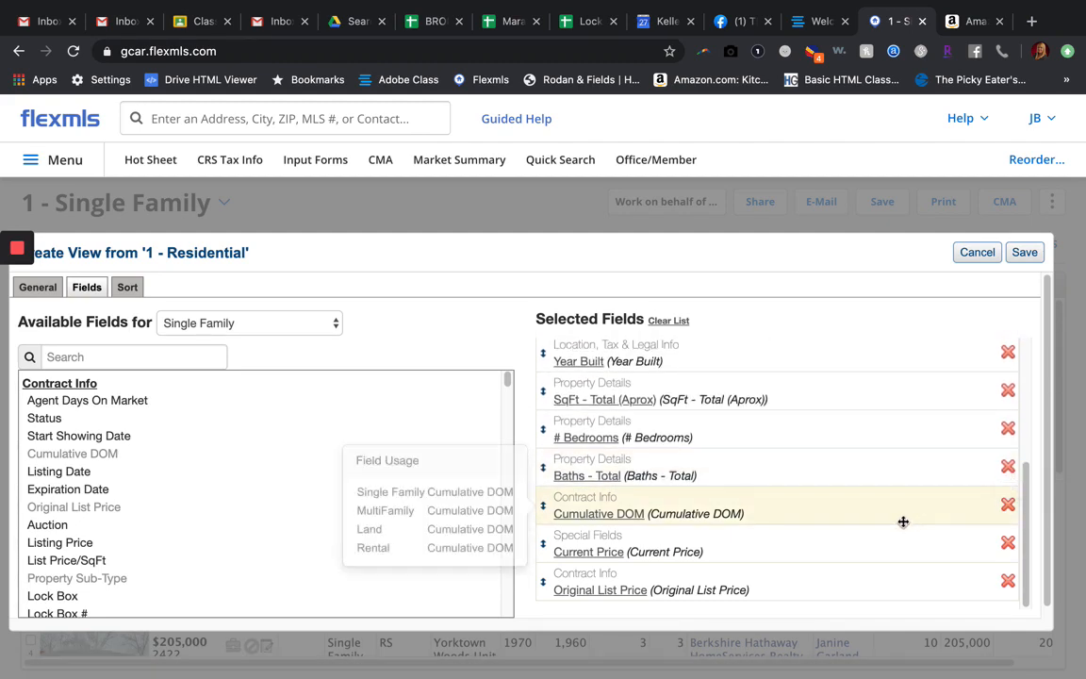
scroll(902, 520, "up", 2)
scroll(902, 522, "up", 3)
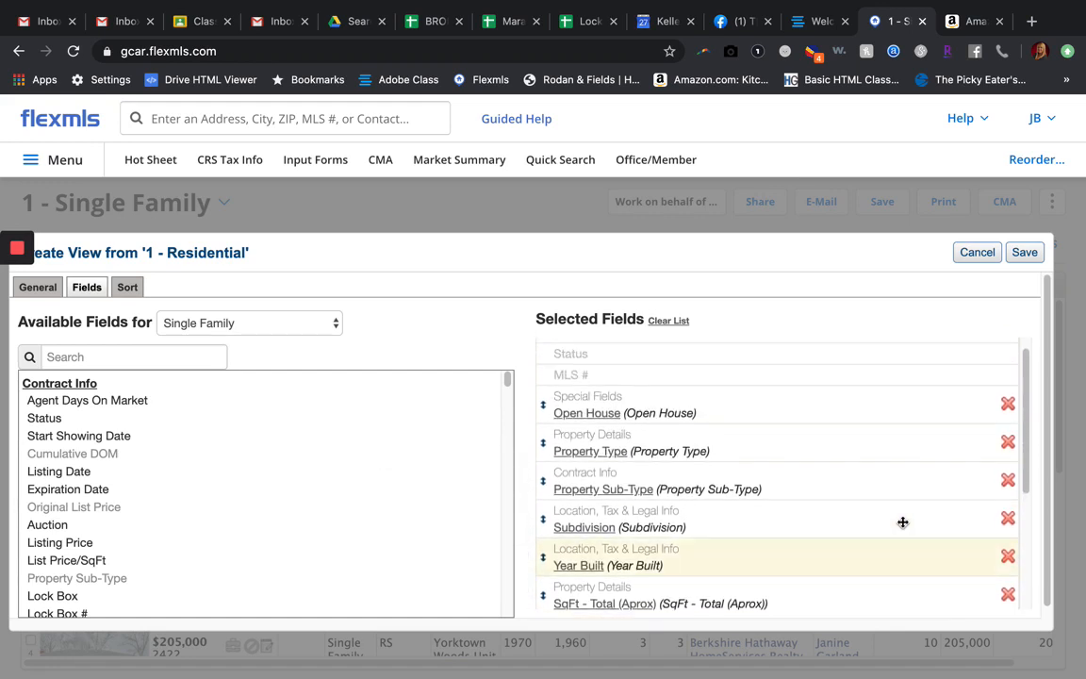
left_click(1008, 403)
Step: Review the remaining selected fields and add Elementary School, Middle School and High School to the view
scroll(855, 506, "down", 1)
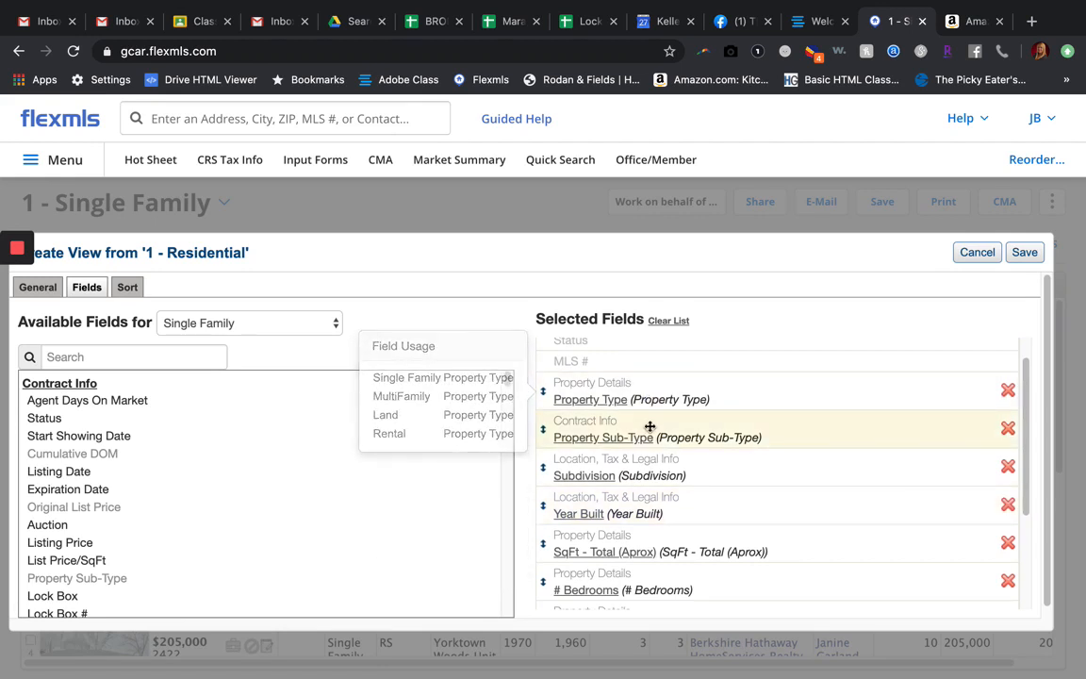
mouse_move(698, 440)
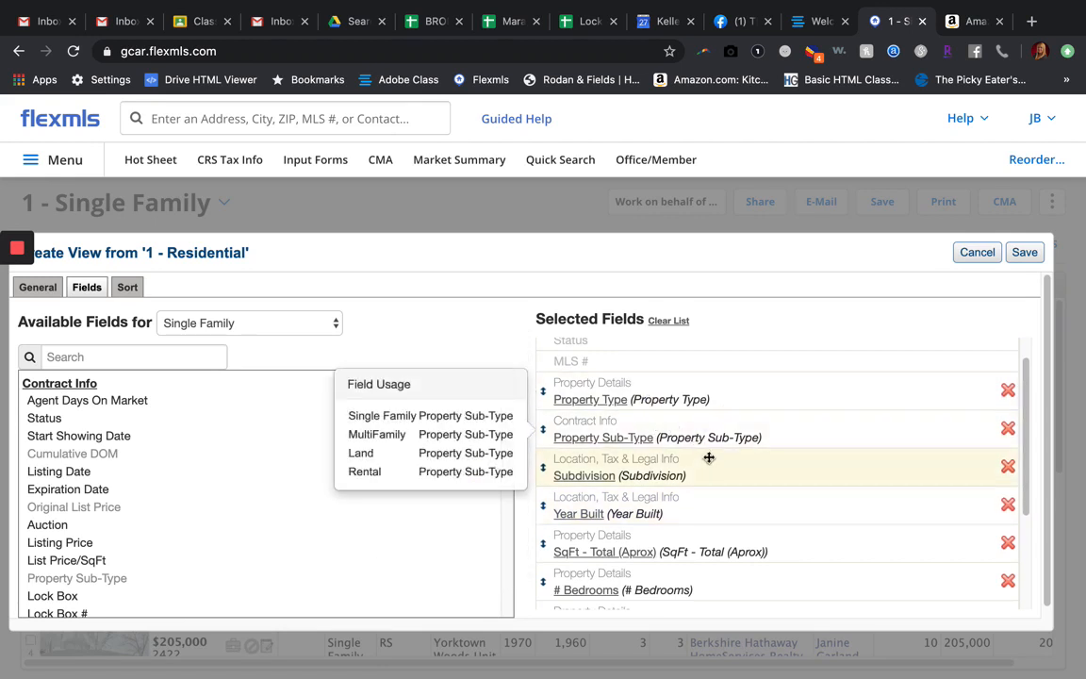
mouse_move(678, 505)
scroll(678, 505, "down", 2)
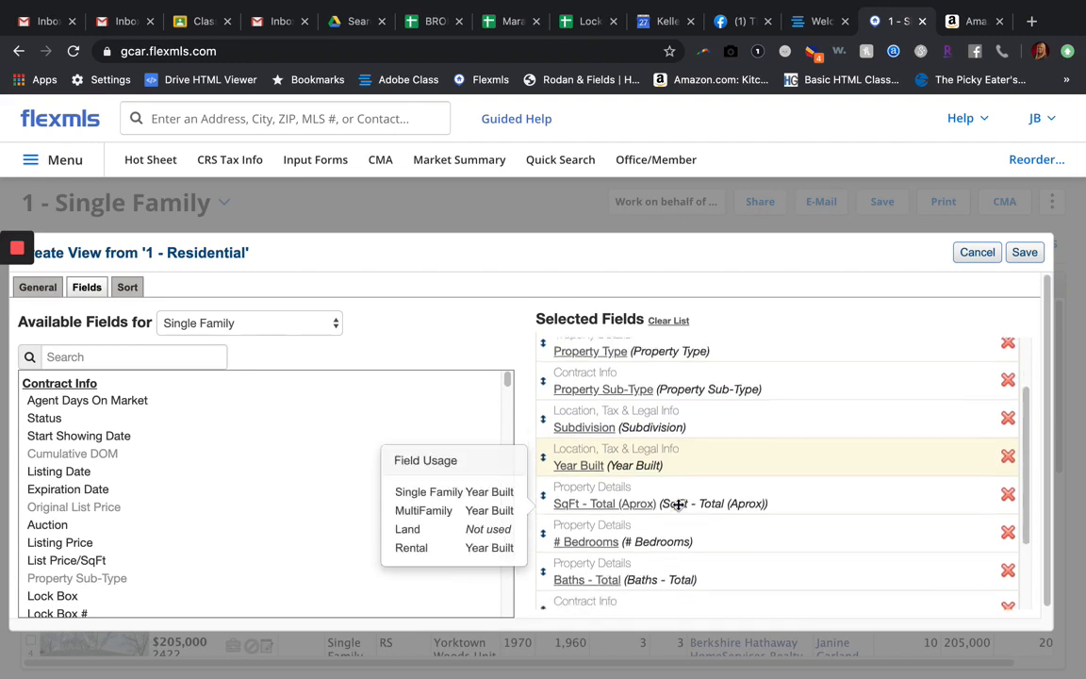
scroll(667, 517, "down", 2)
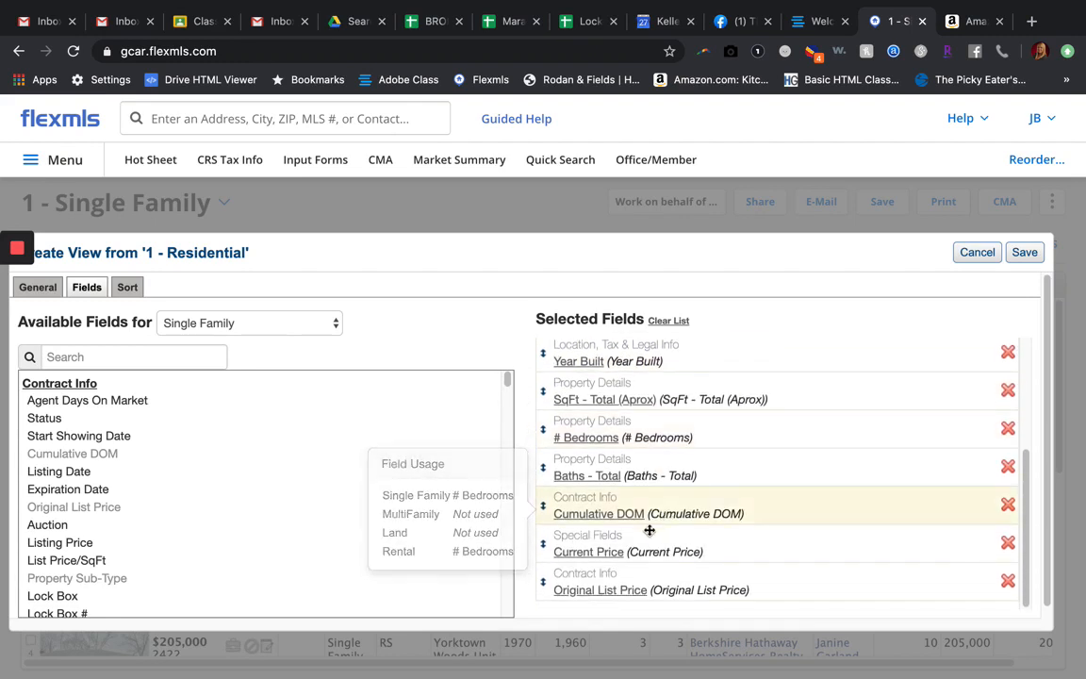
mouse_move(582, 592)
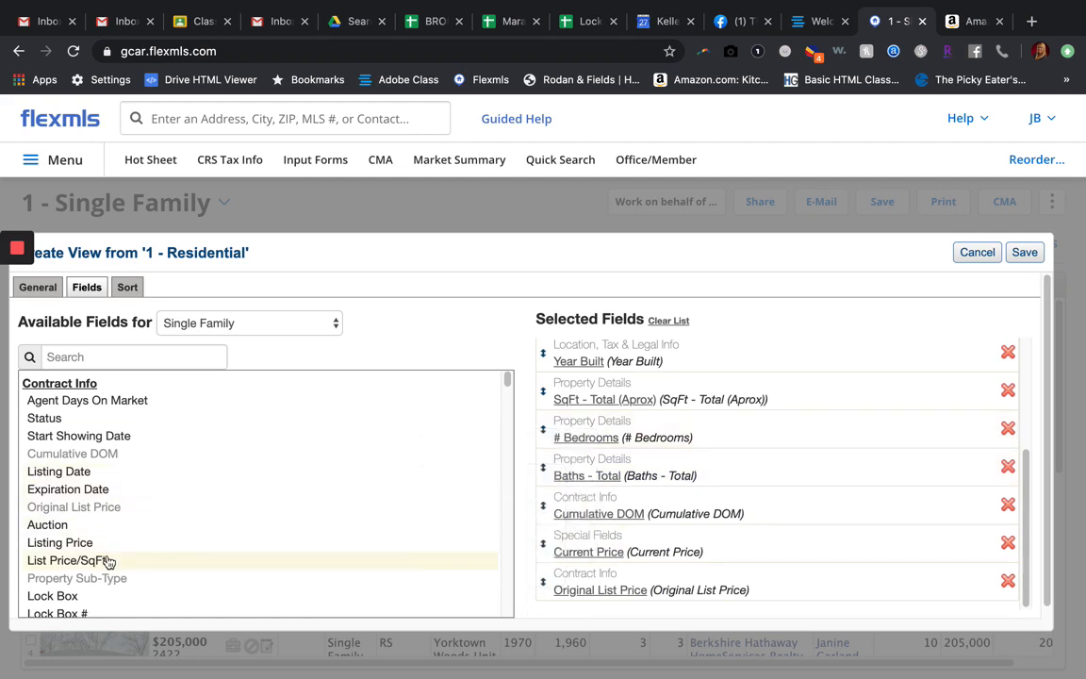
mouse_move(107, 558)
scroll(109, 562, "down", 1)
scroll(109, 562, "down", 5)
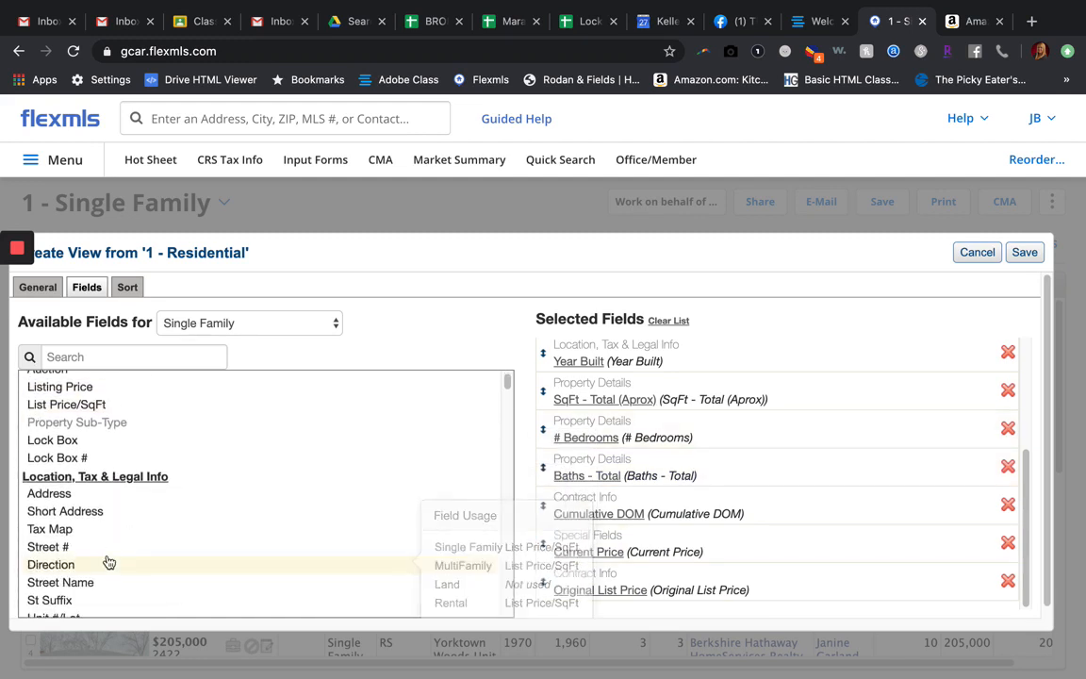
scroll(108, 562, "down", 7)
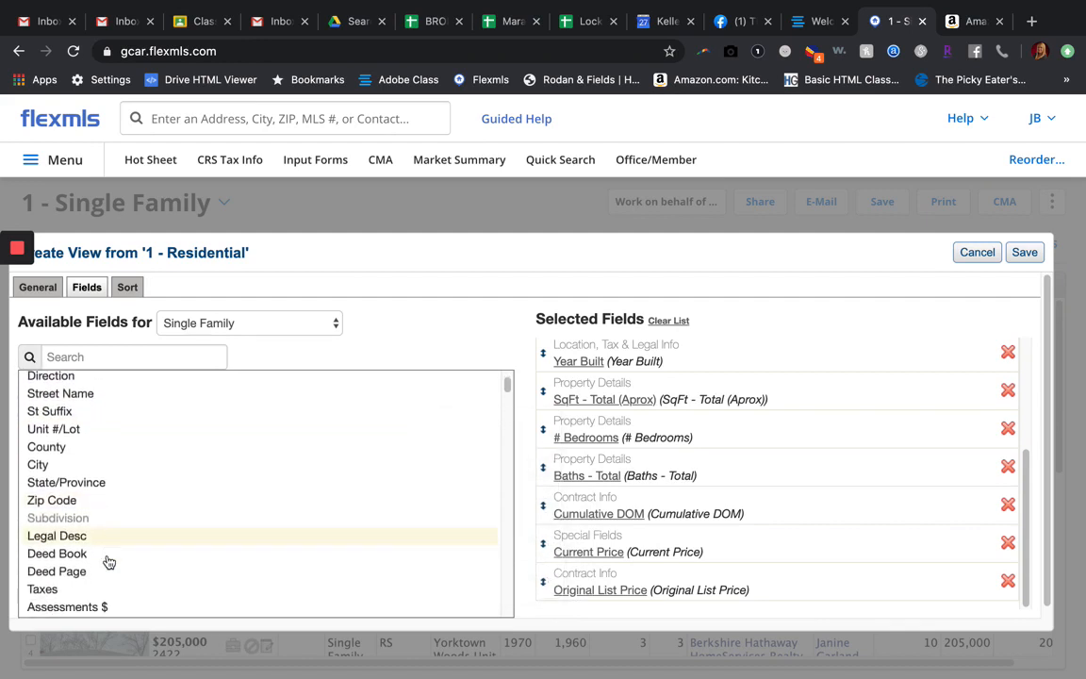
scroll(108, 562, "down", 3)
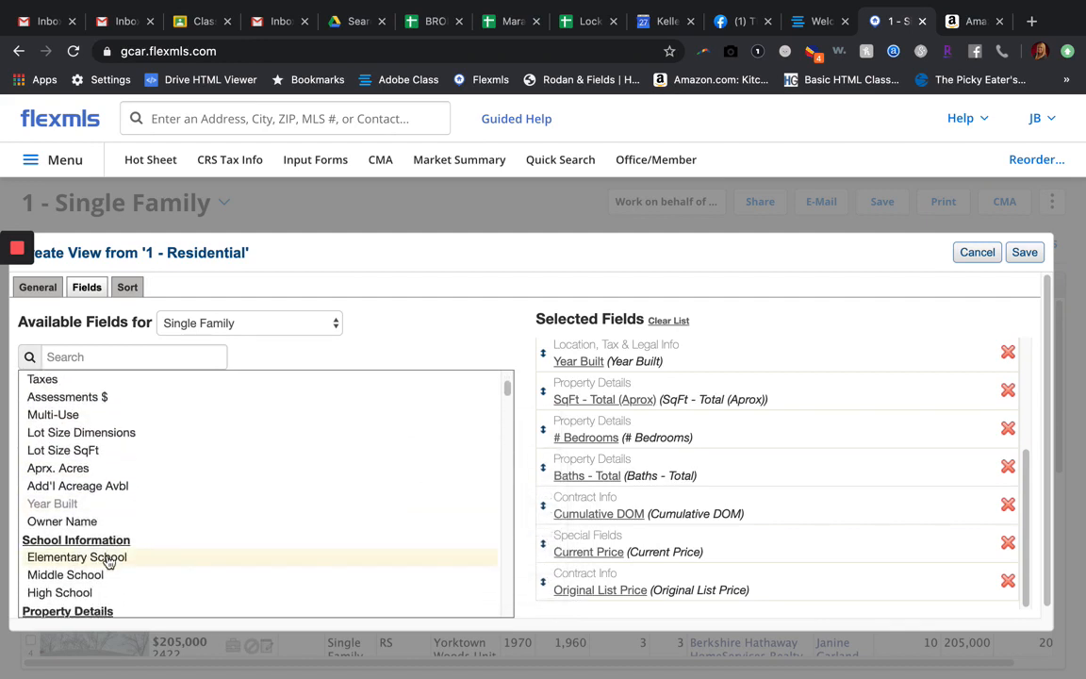
scroll(109, 562, "down", 3)
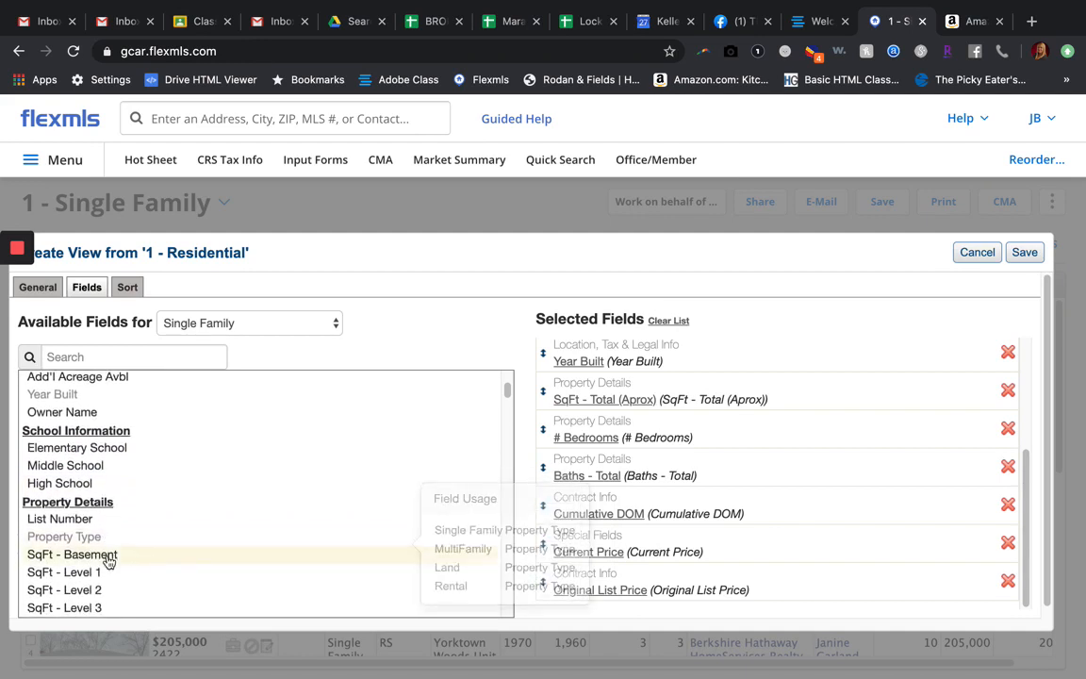
left_click(95, 451)
left_click(87, 486)
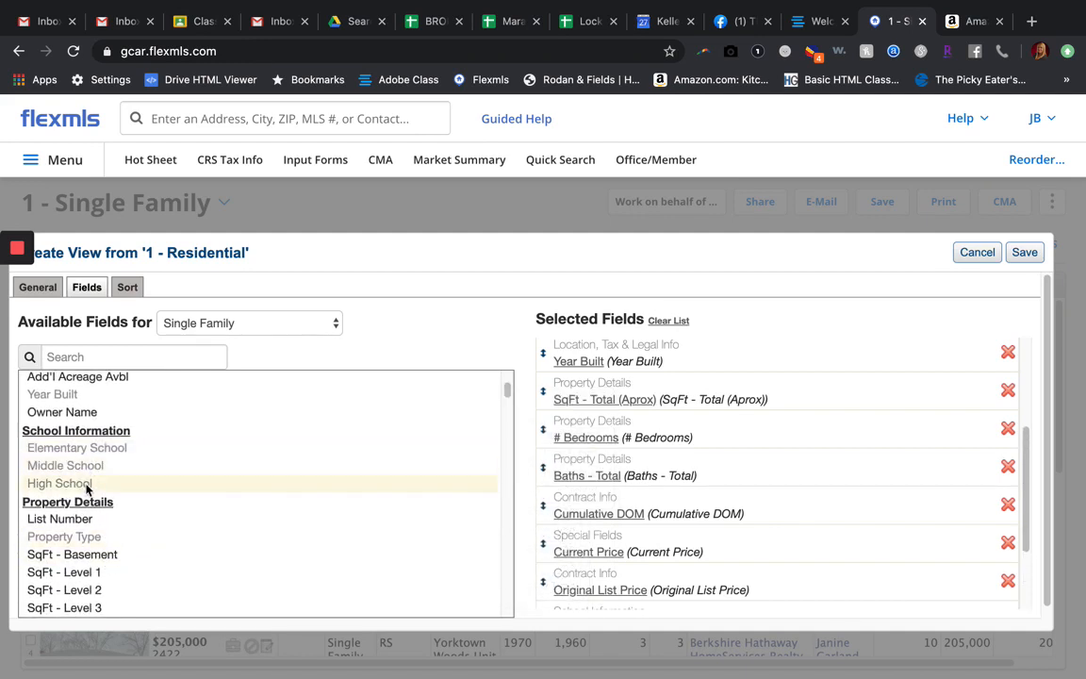
Step: Add the Baths - 1/2 and Baths - Full fields from Property Details to the view
scroll(139, 564, "down", 3)
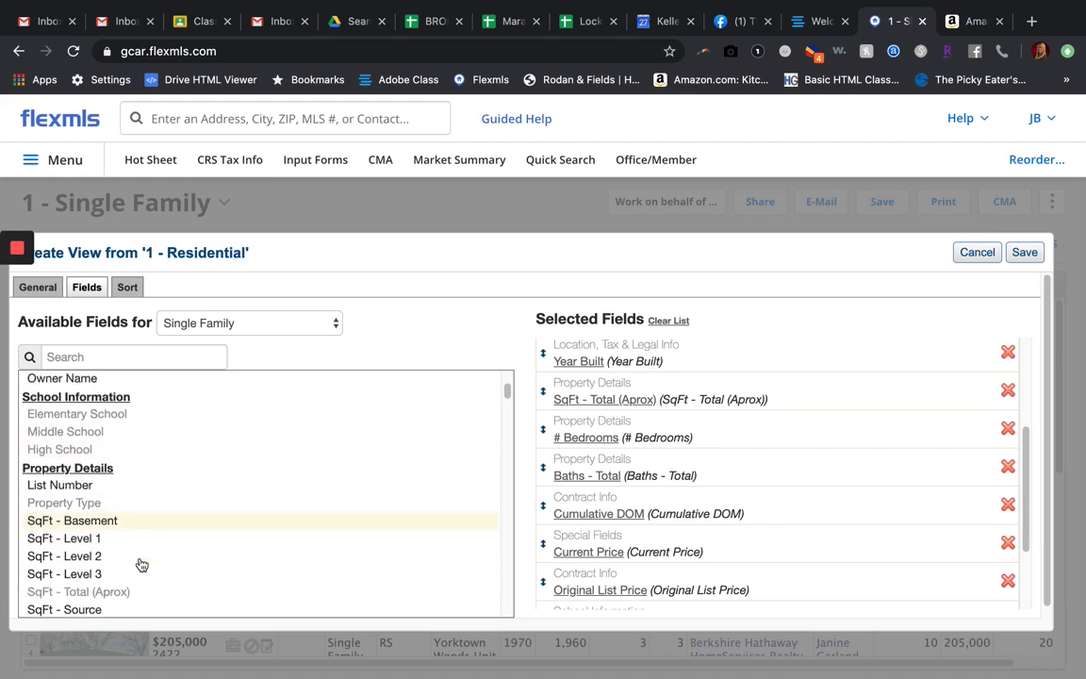
scroll(139, 563, "down", 2)
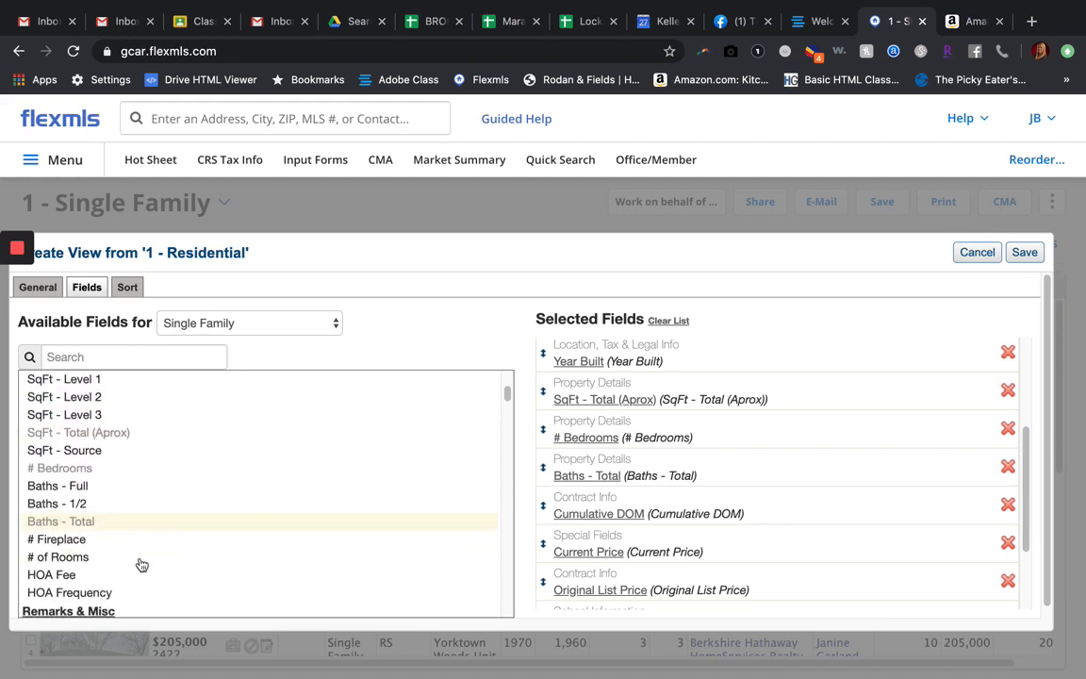
left_click(81, 505)
left_click(80, 490)
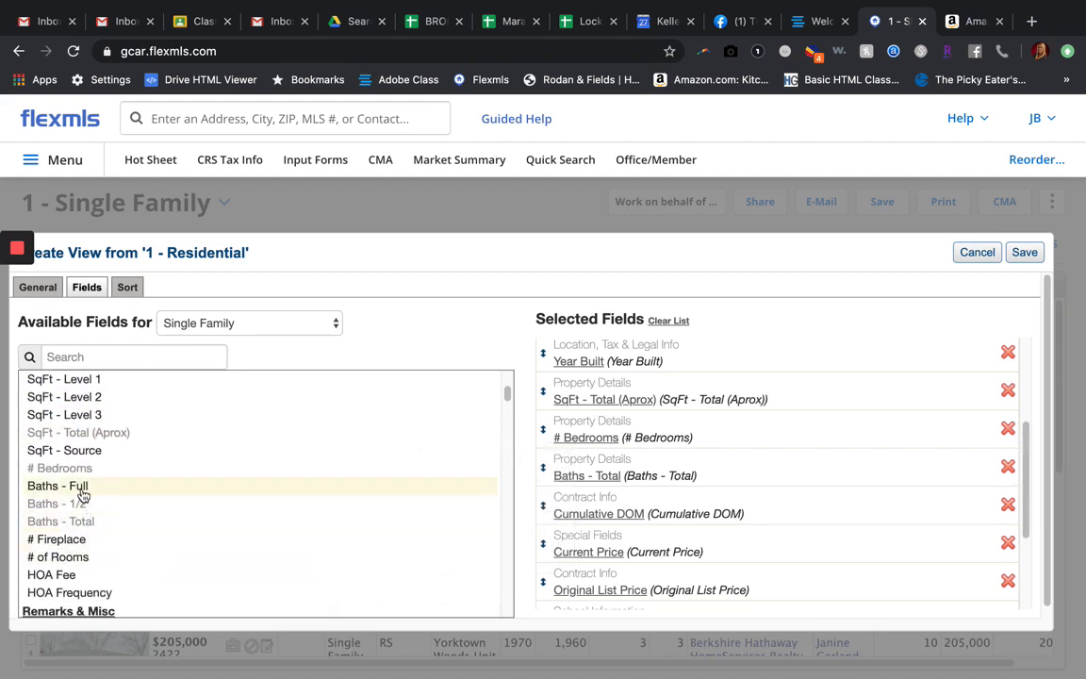
Step: Add # Fireplace and the description fields Split Foyer, Split Level and Tri-Level to the view
scroll(95, 541, "down", 3)
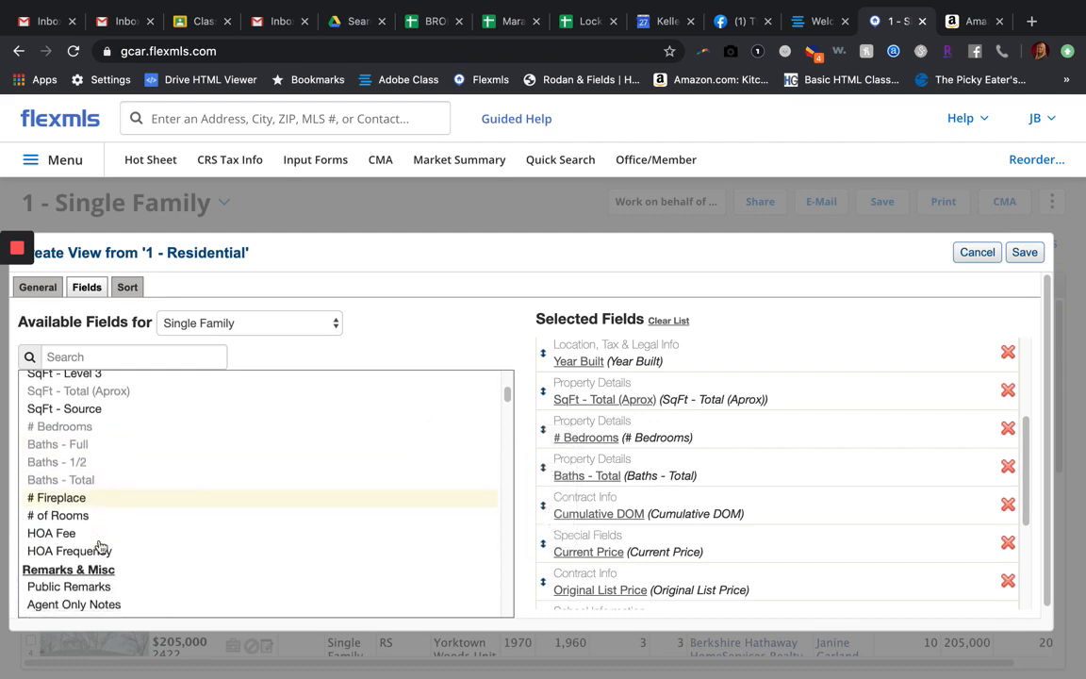
scroll(100, 544, "down", 7)
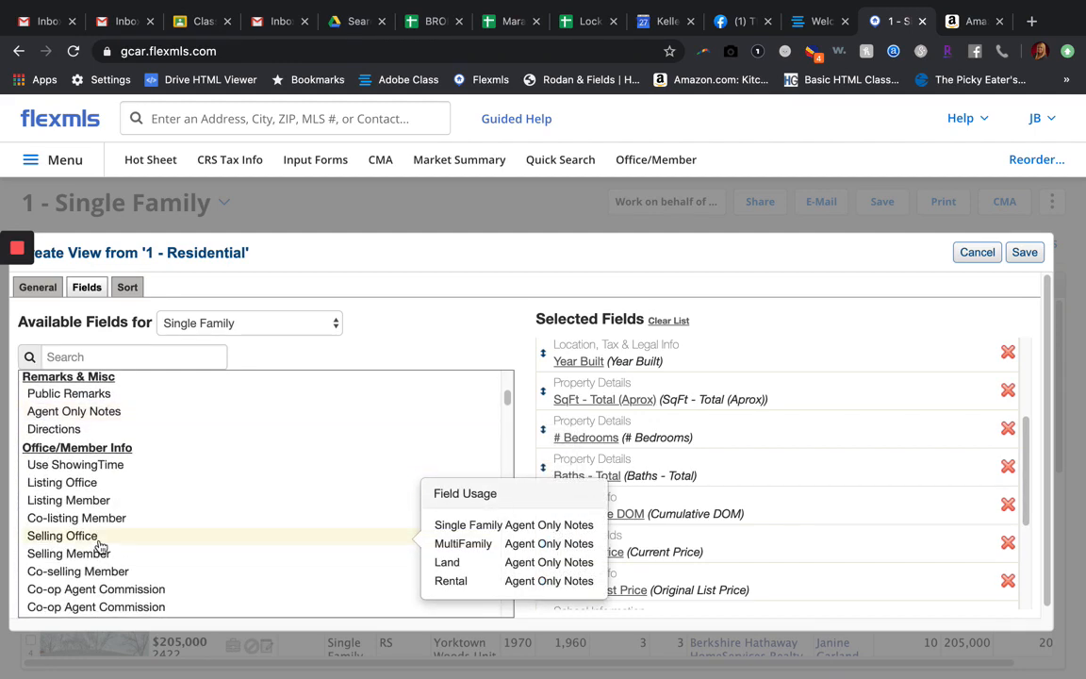
scroll(99, 542, "up", 6)
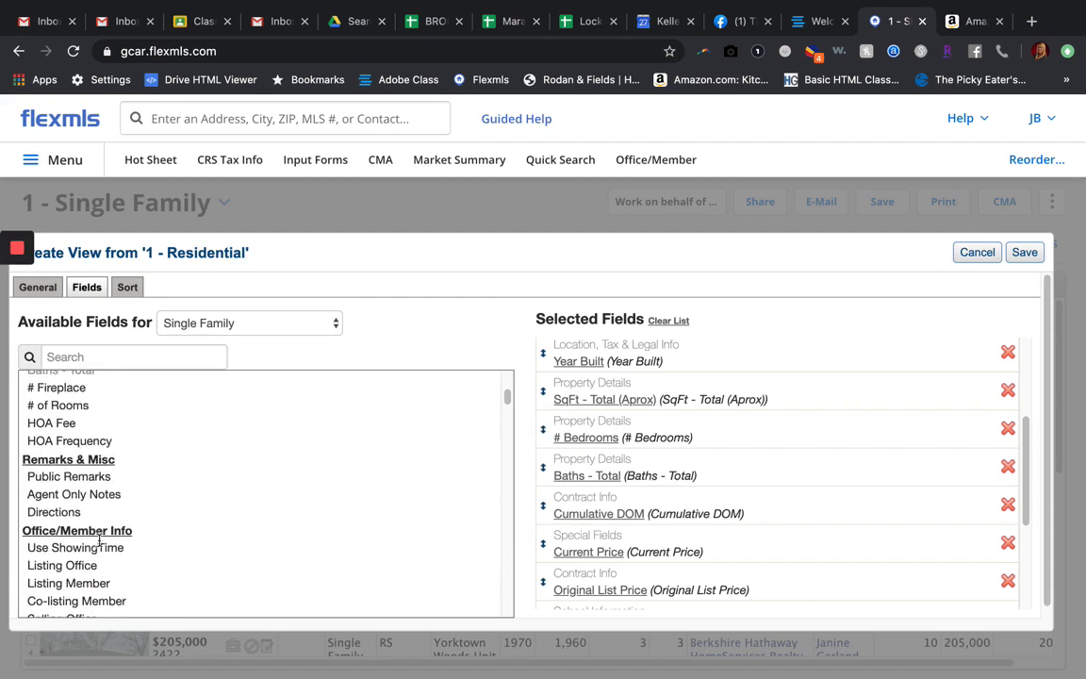
scroll(85, 456, "down", 9)
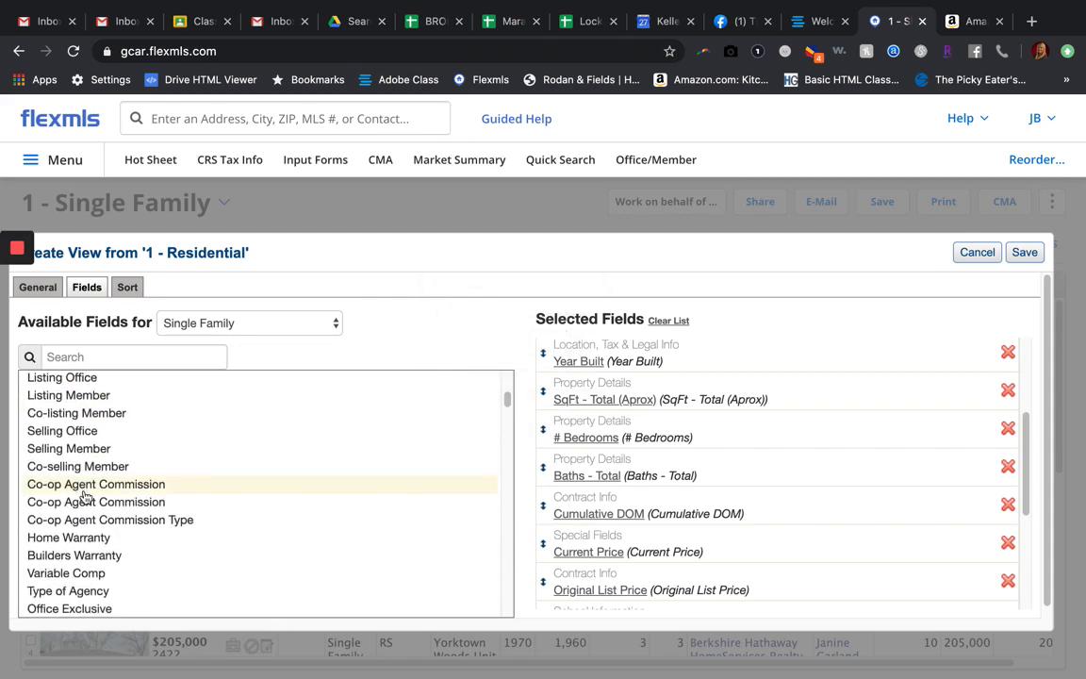
scroll(85, 495, "down", 12)
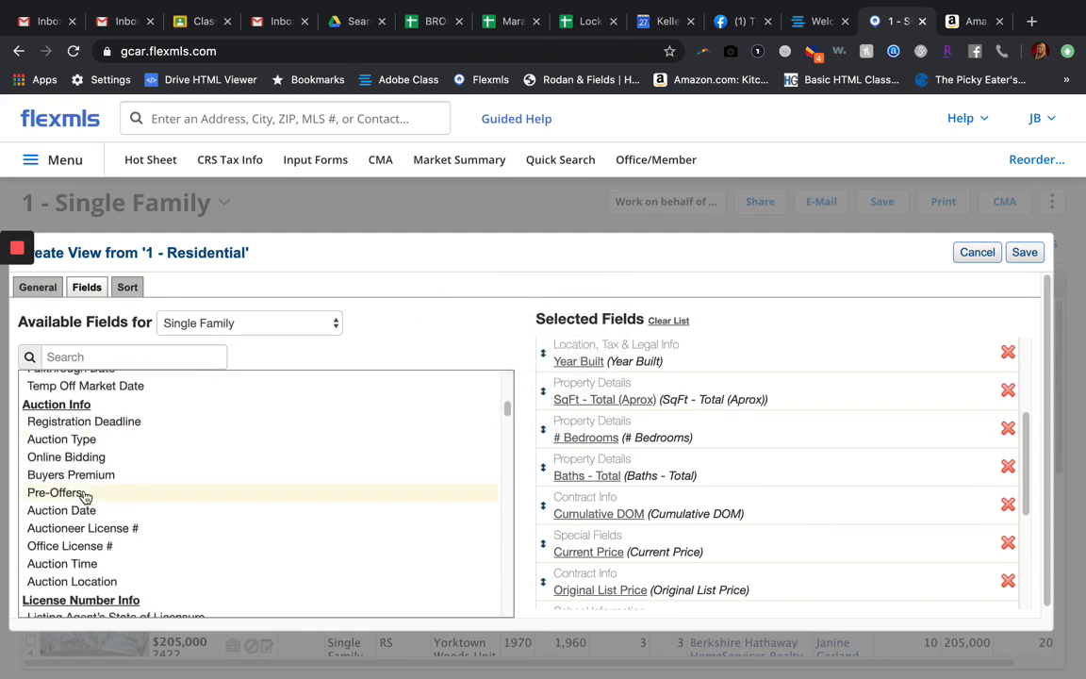
scroll(85, 497, "down", 3)
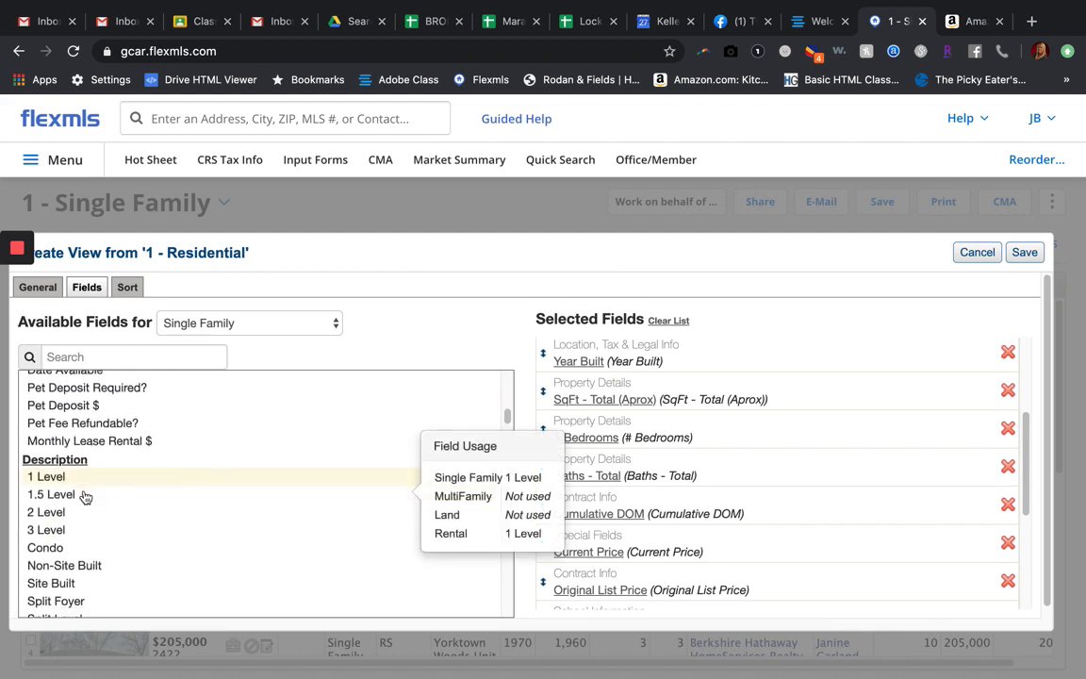
scroll(85, 497, "down", 3)
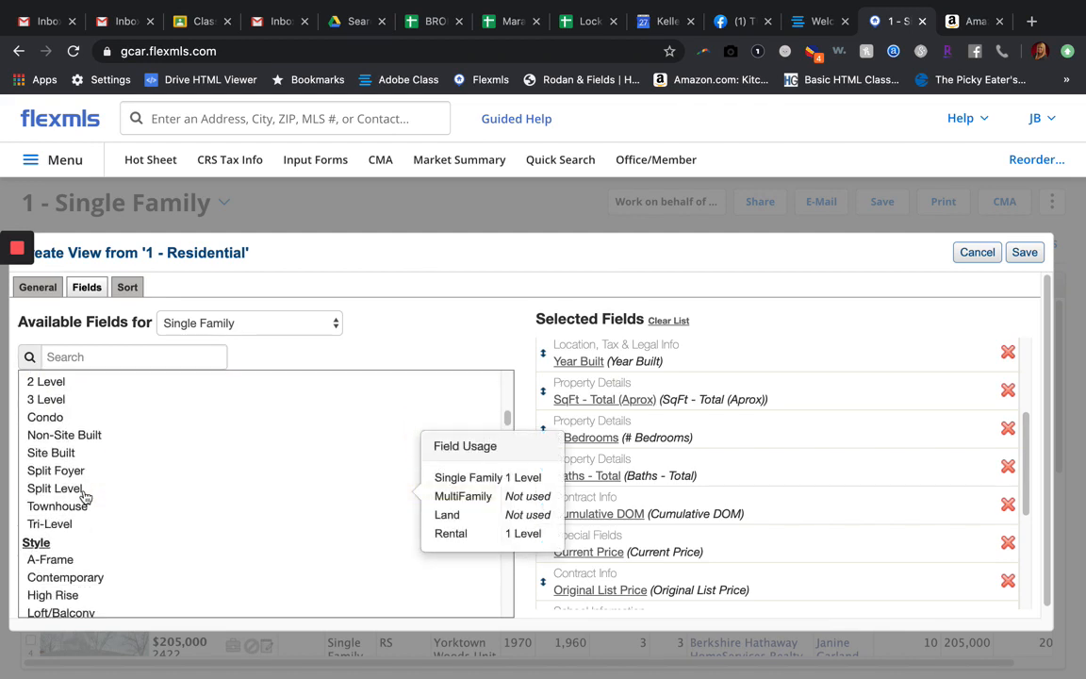
scroll(83, 495, "down", 3)
scroll(80, 495, "up", 4)
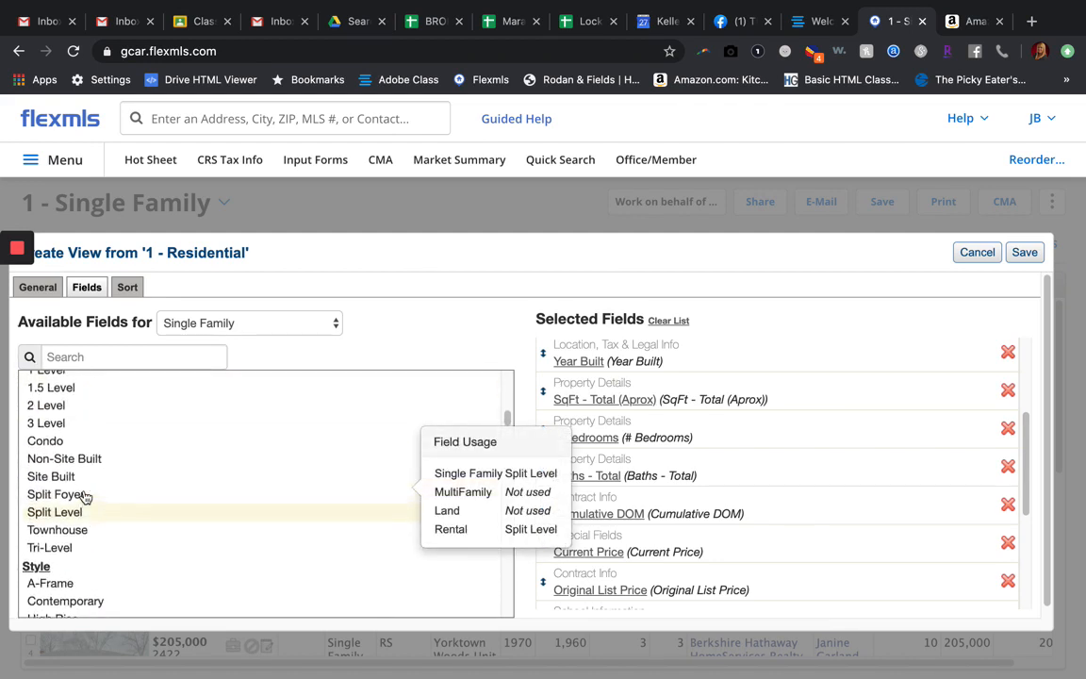
left_click(77, 497)
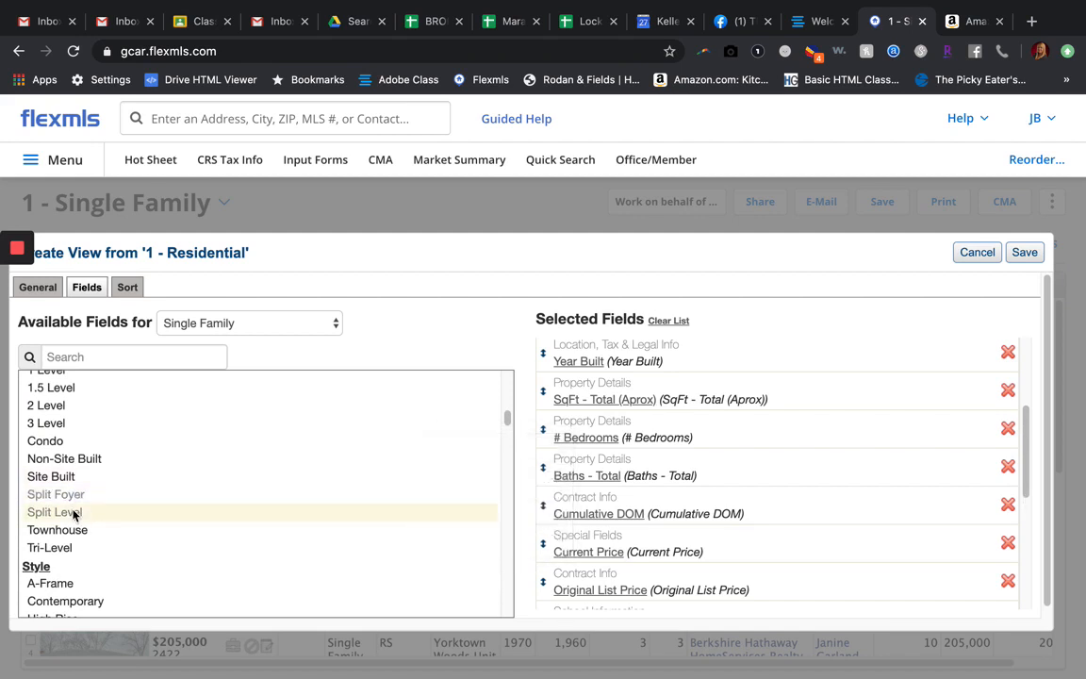
left_click(76, 512)
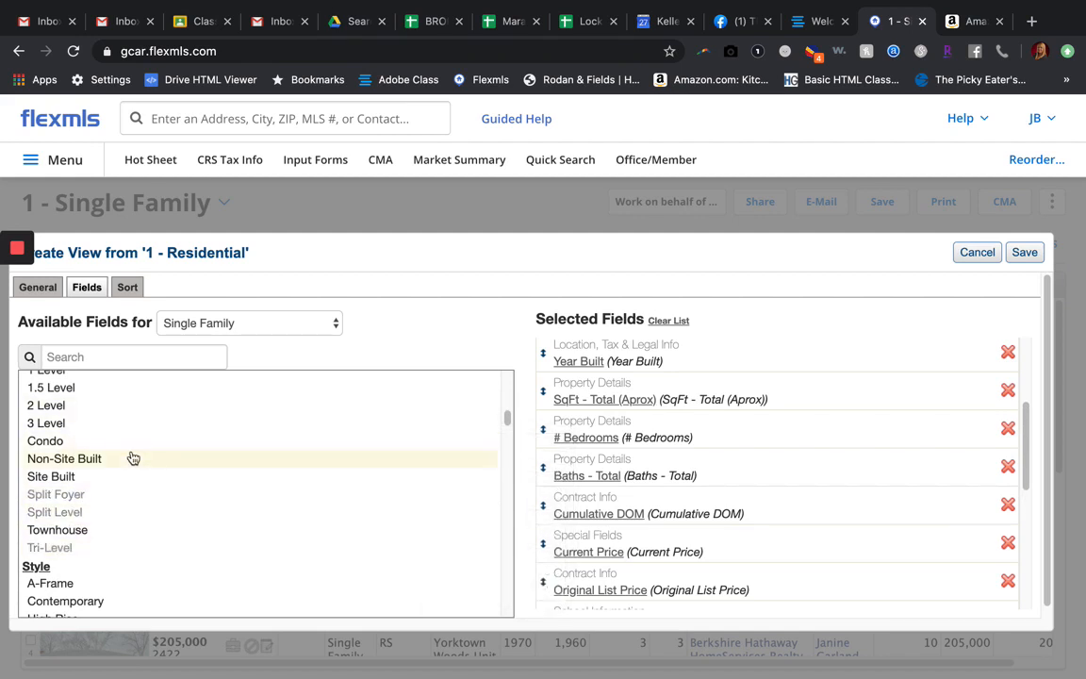
Step: Remove Split Foyer, Split Level and Tri-Level from the view's selected fields
mouse_move(133, 456)
scroll(133, 458, "up", 1)
scroll(133, 458, "down", 2)
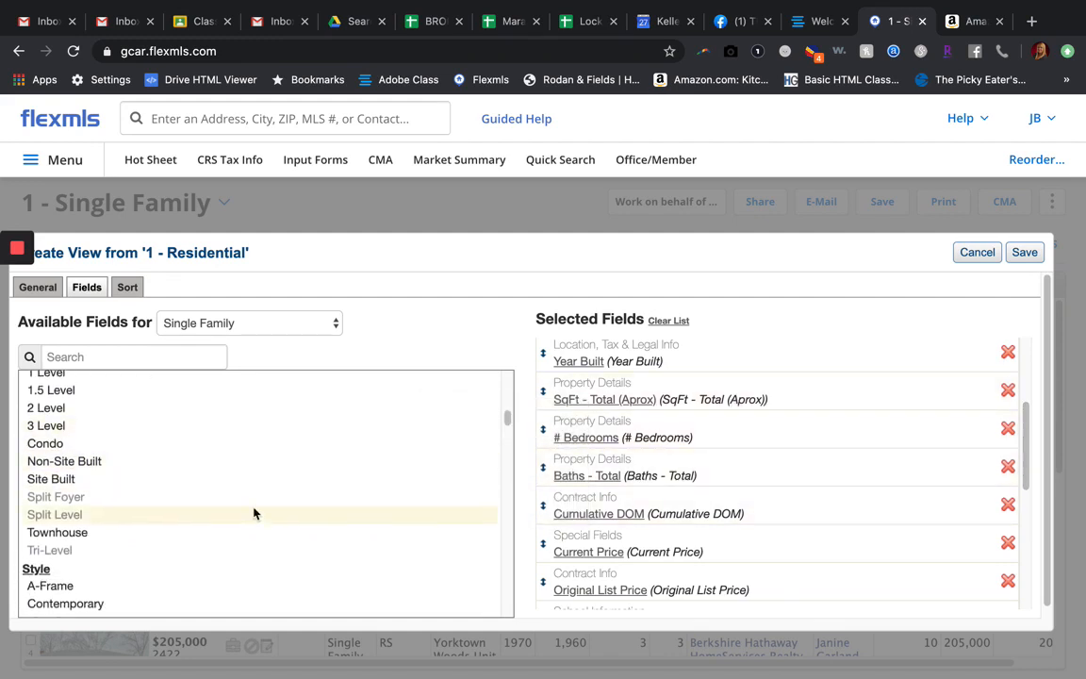
scroll(796, 501, "down", 5)
scroll(795, 501, "down", 1)
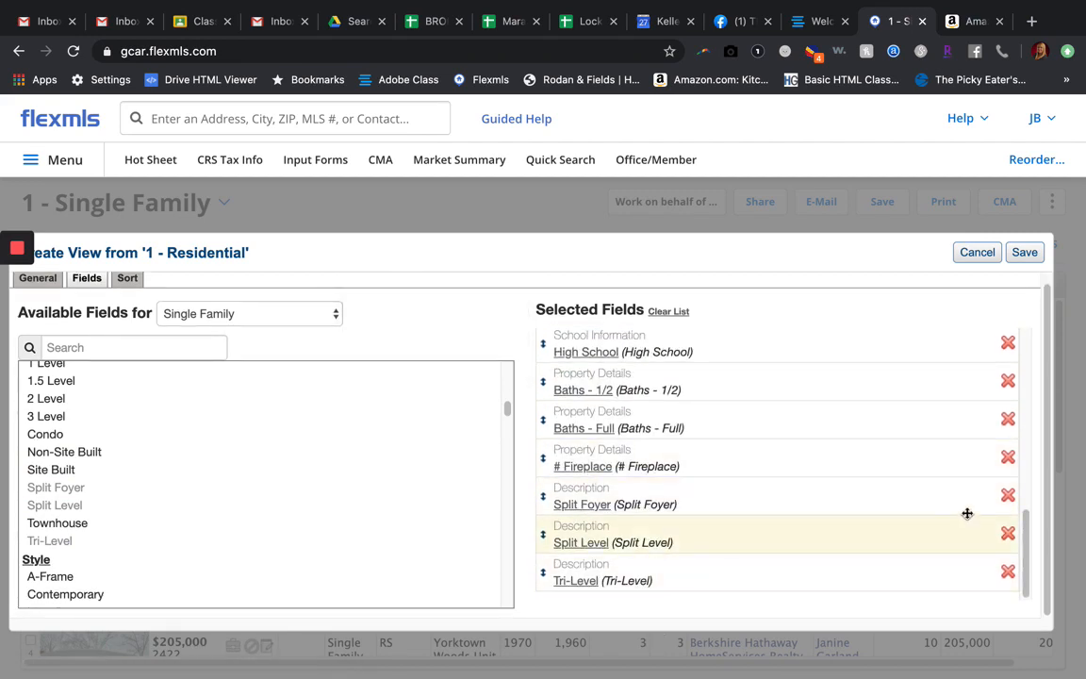
left_click(1007, 497)
left_click(1006, 541)
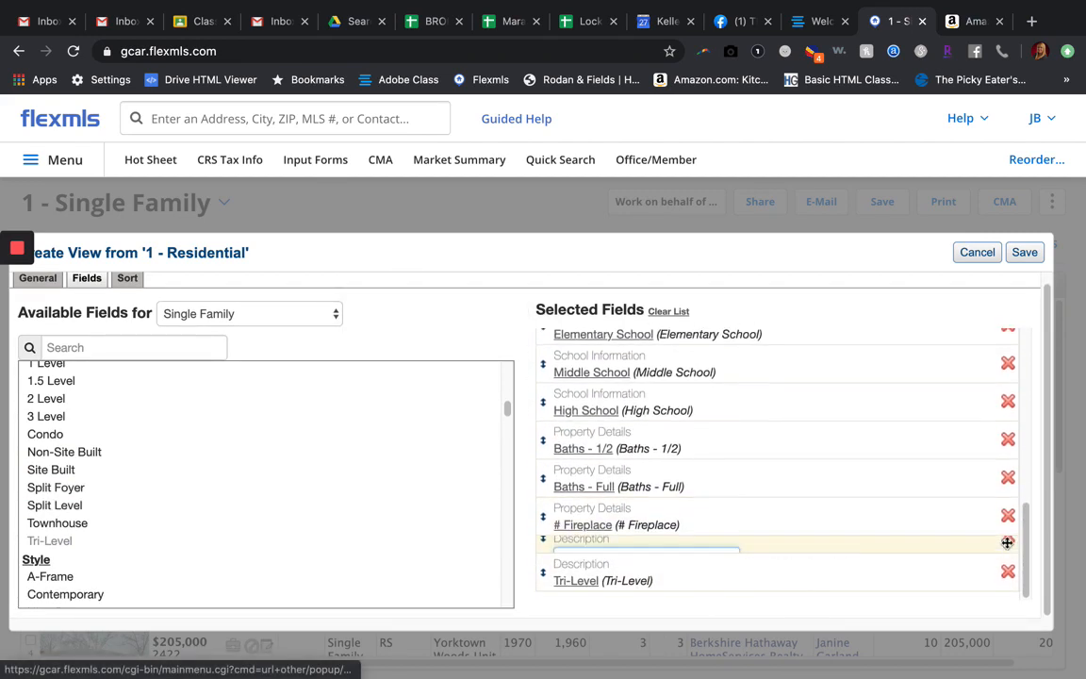
left_click(1008, 571)
scroll(856, 538, "down", 1)
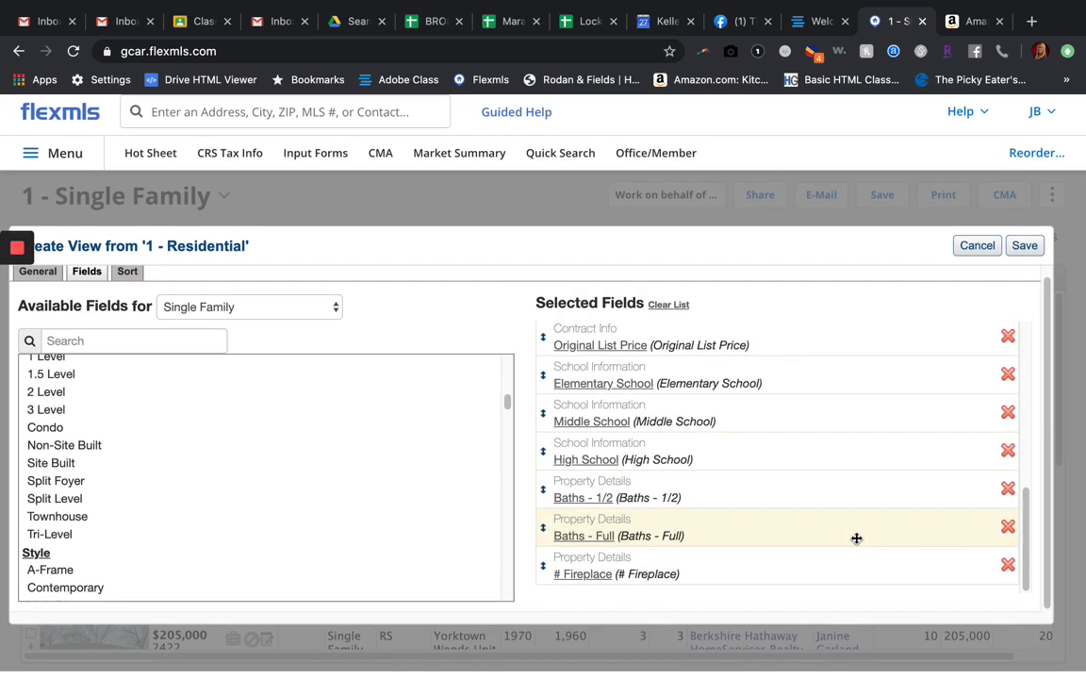
scroll(854, 528, "up", 1)
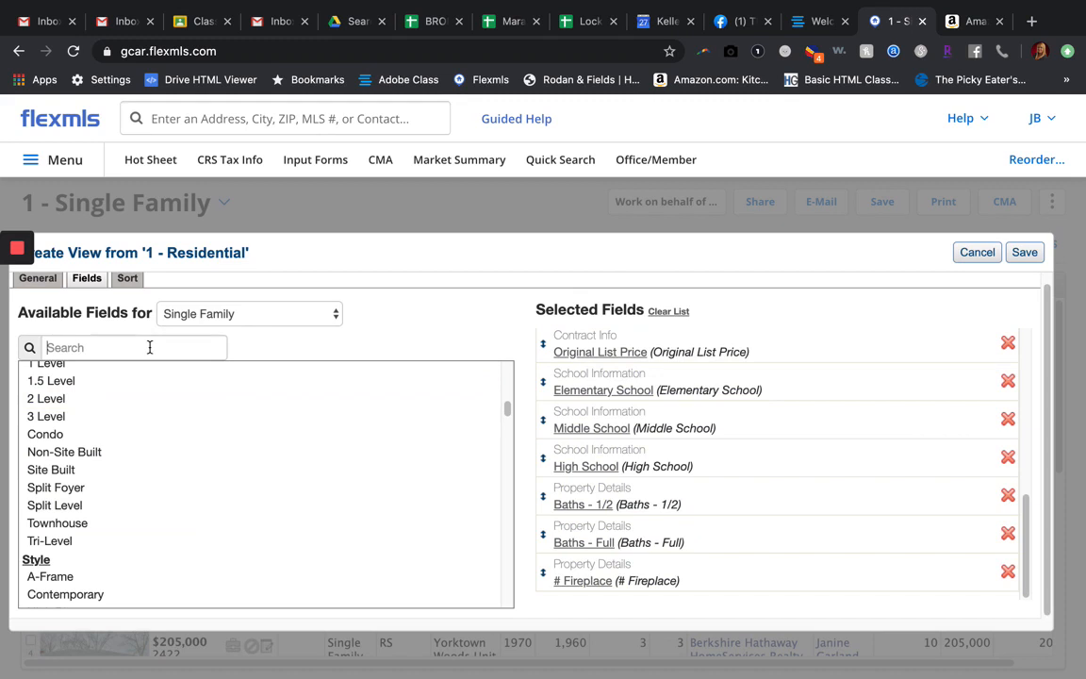
Step: Search the available fields for "bed", review the bedroom-related fields, and clear the search
type("bed")
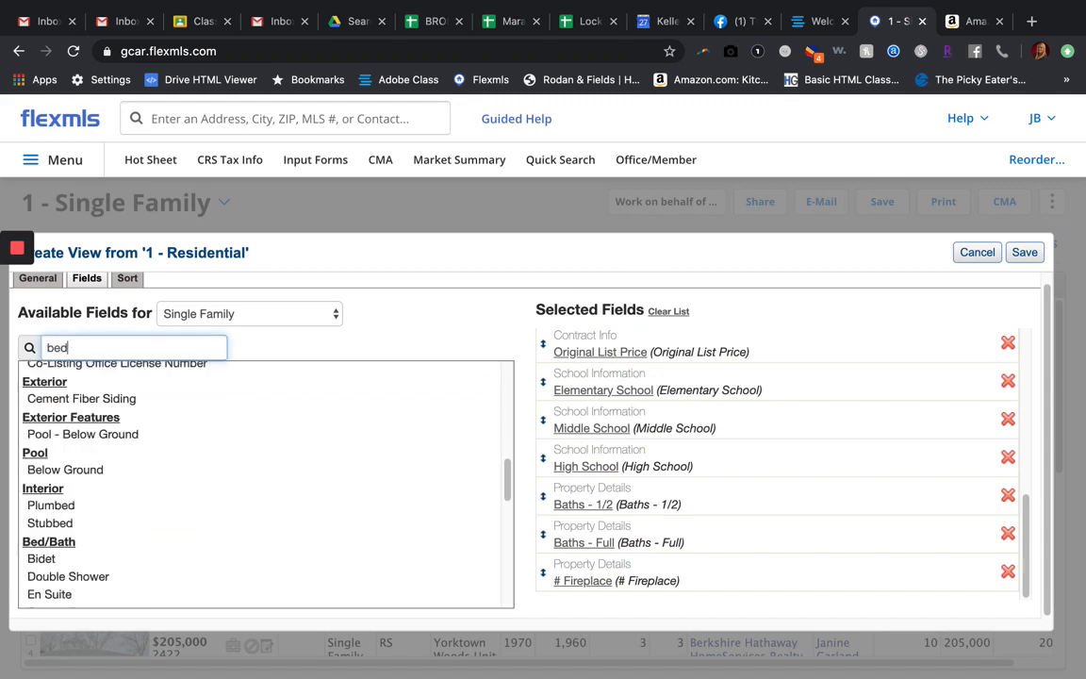
scroll(89, 420, "down", 6)
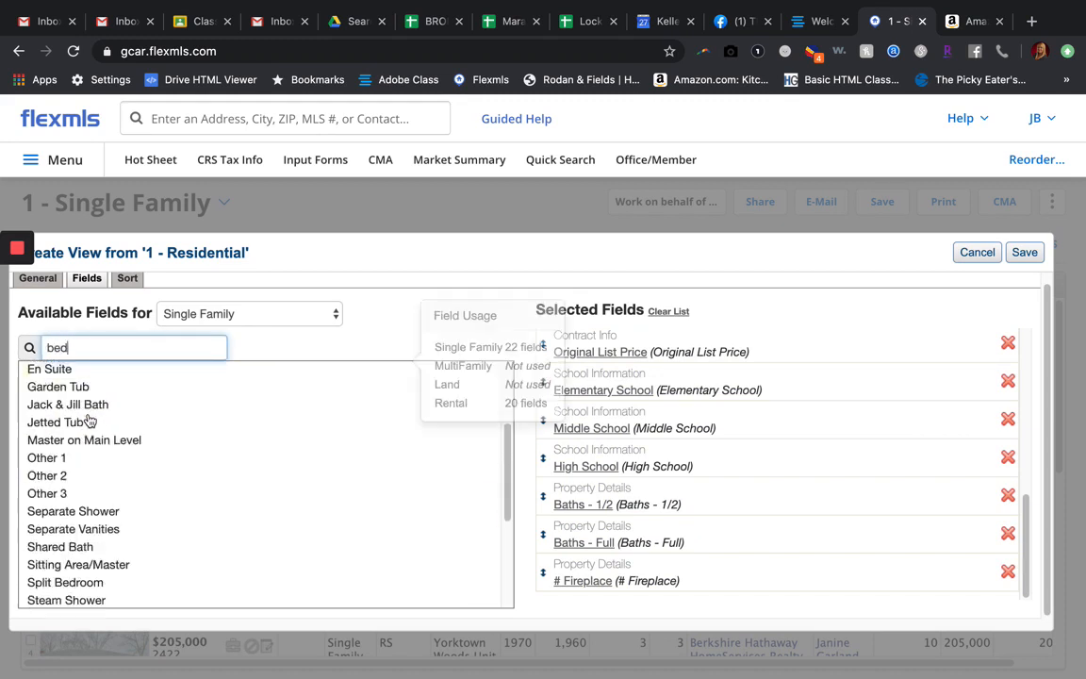
scroll(90, 420, "down", 1)
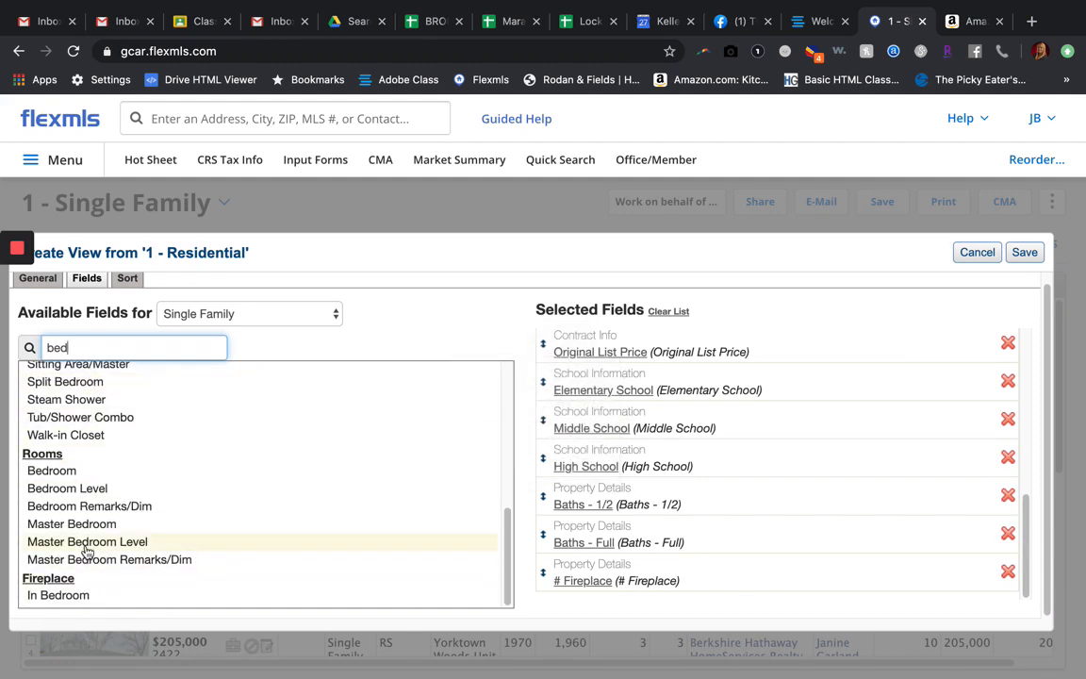
mouse_move(87, 551)
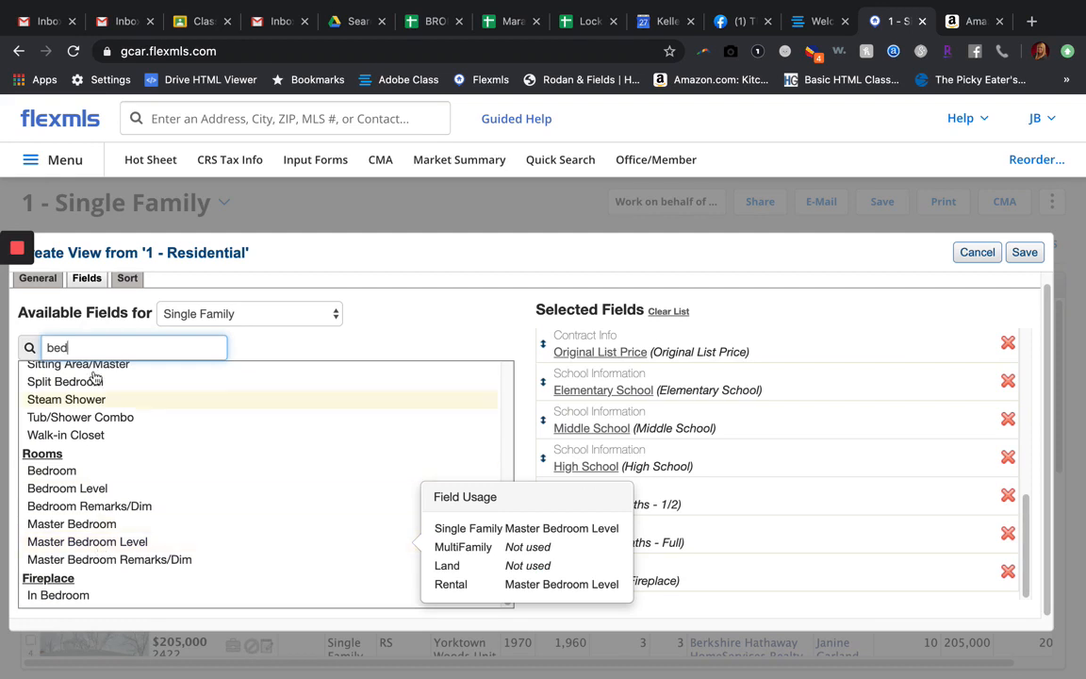
key("BackSpace")
key("BackSpace")
key("BackSpace")
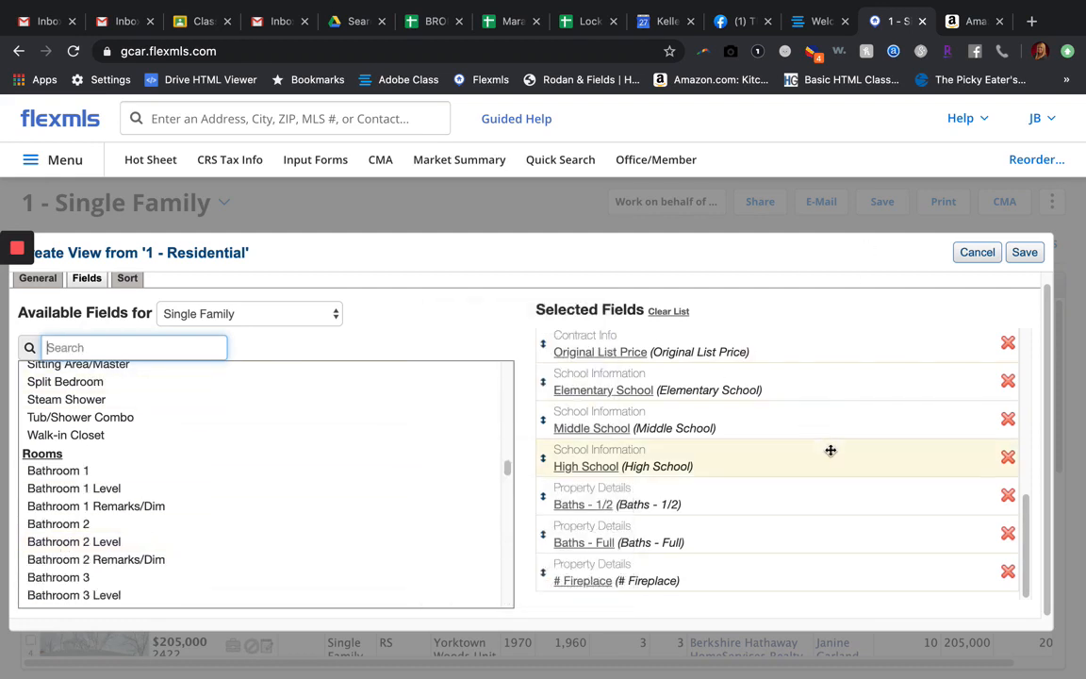
Step: Reorder the selected fields so Baths - Full and Baths - 1/2 directly follow Baths - Total
scroll(791, 458, "up", 3)
scroll(791, 458, "down", 2)
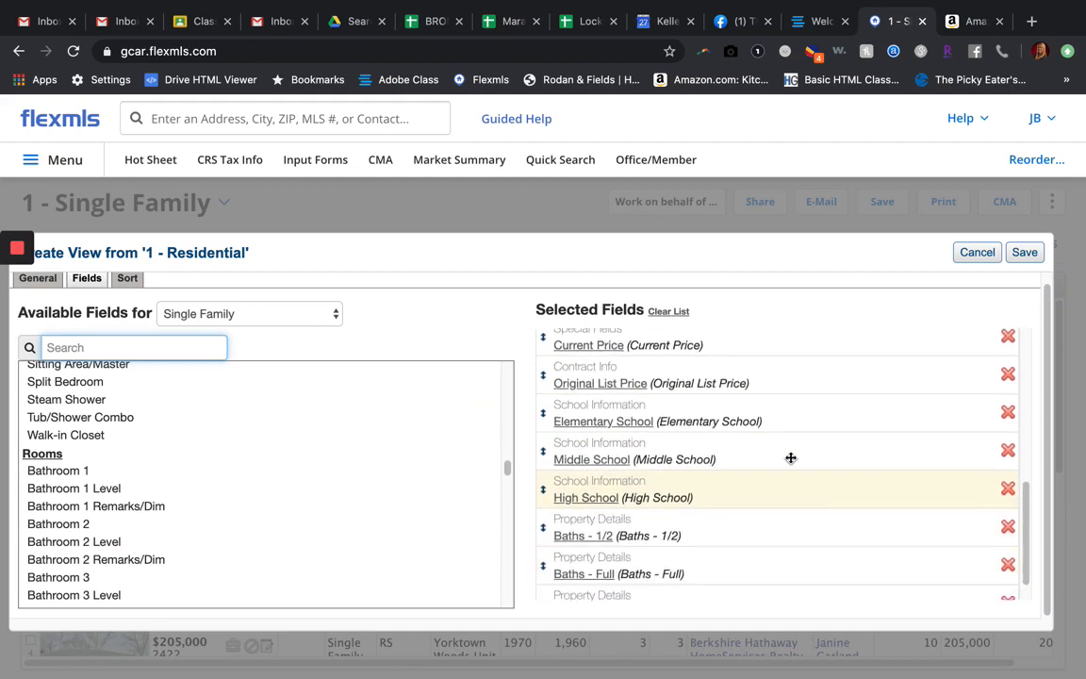
scroll(790, 458, "up", 1)
scroll(791, 458, "up", 1)
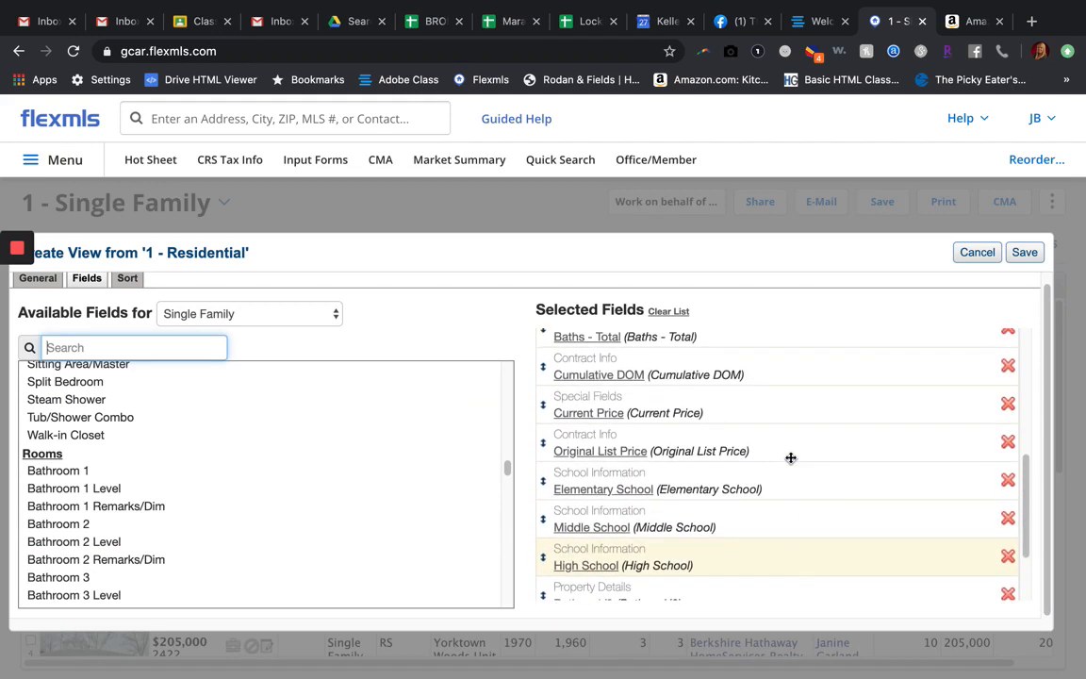
scroll(791, 458, "down", 3)
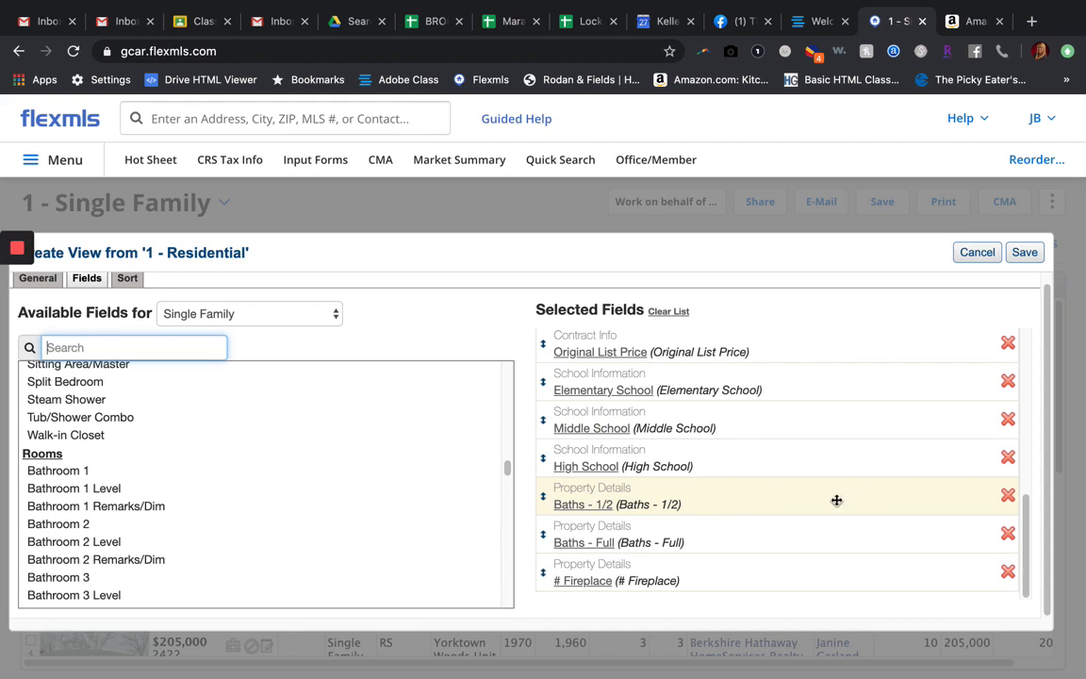
left_click_drag(837, 500, 833, 398)
scroll(807, 483, "down", 3)
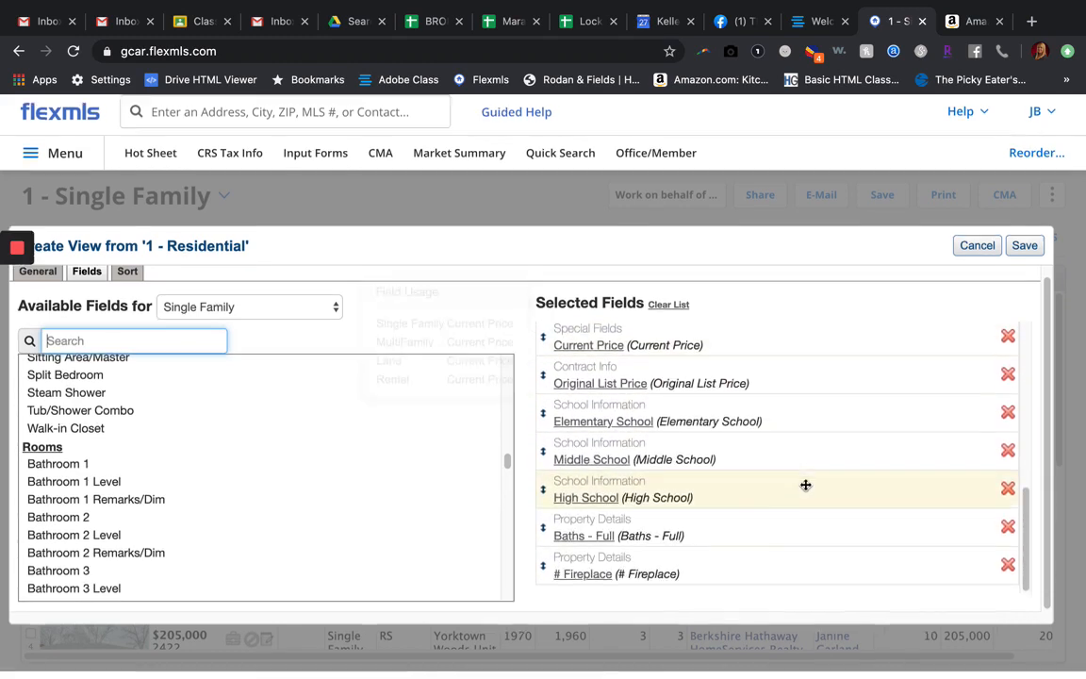
left_click_drag(697, 540, 686, 422)
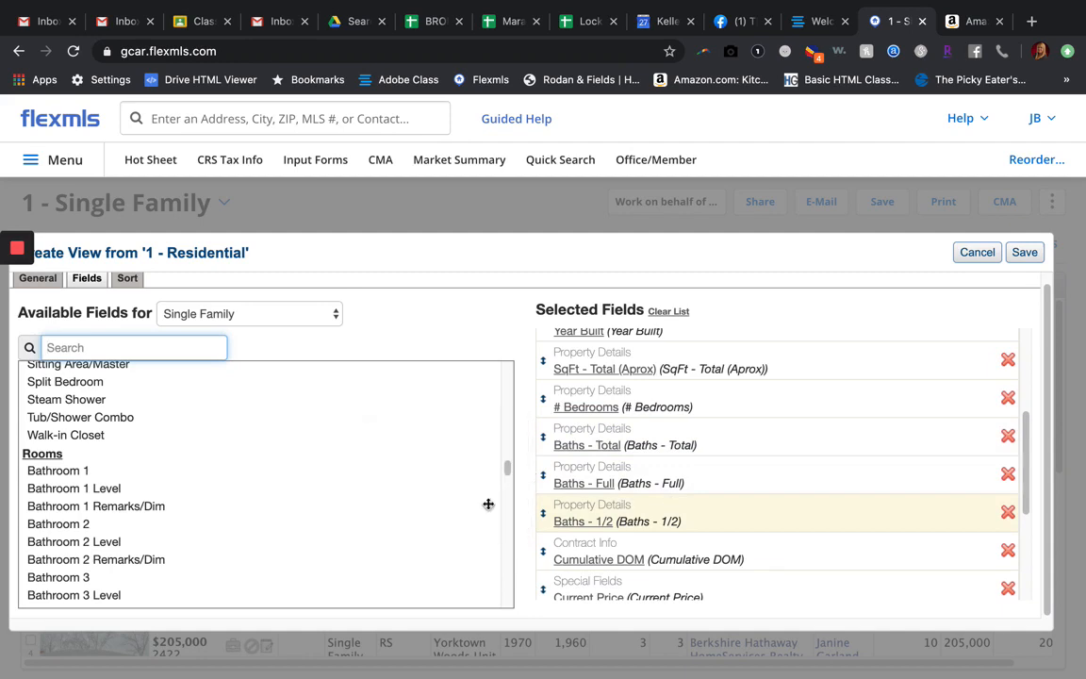
Step: Search the available fields for "sold" and add Sold Price/SqFt, List/Sold Price/Sqft, Sold Date and Sold Price to the view
scroll(150, 483, "down", 1)
scroll(150, 482, "up", 5)
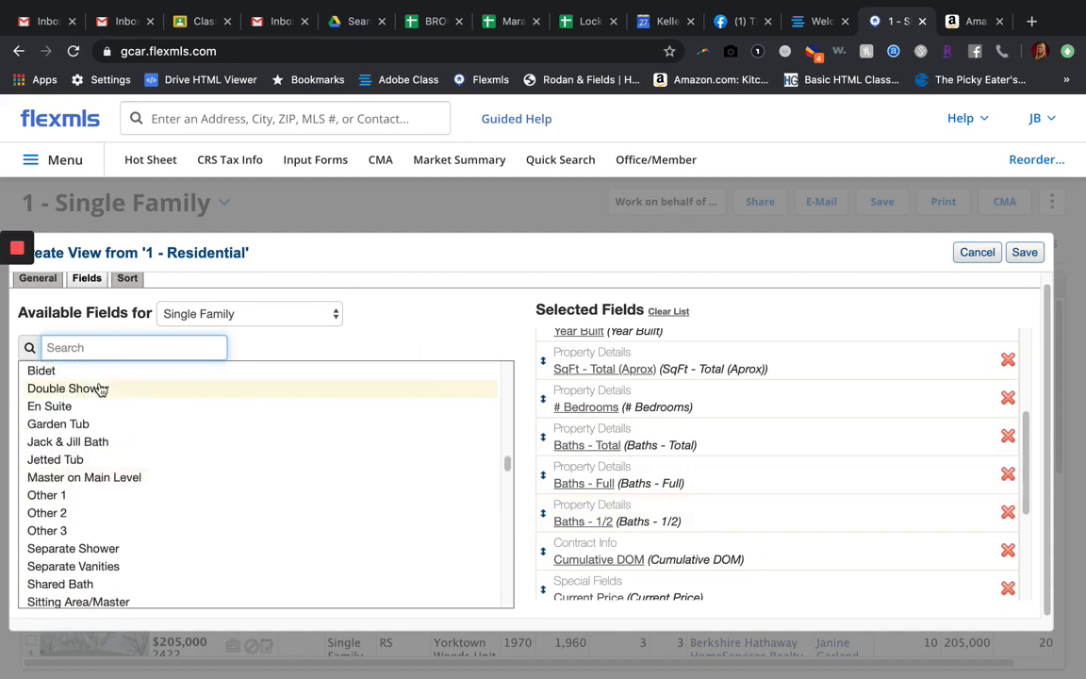
type("sold")
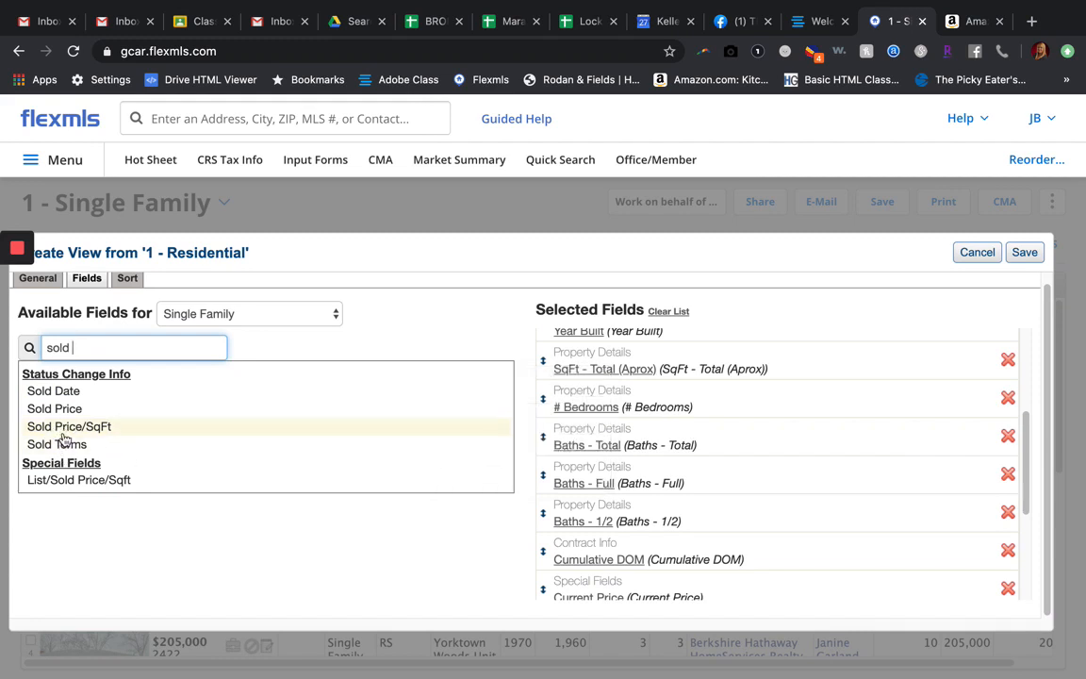
left_click(70, 480)
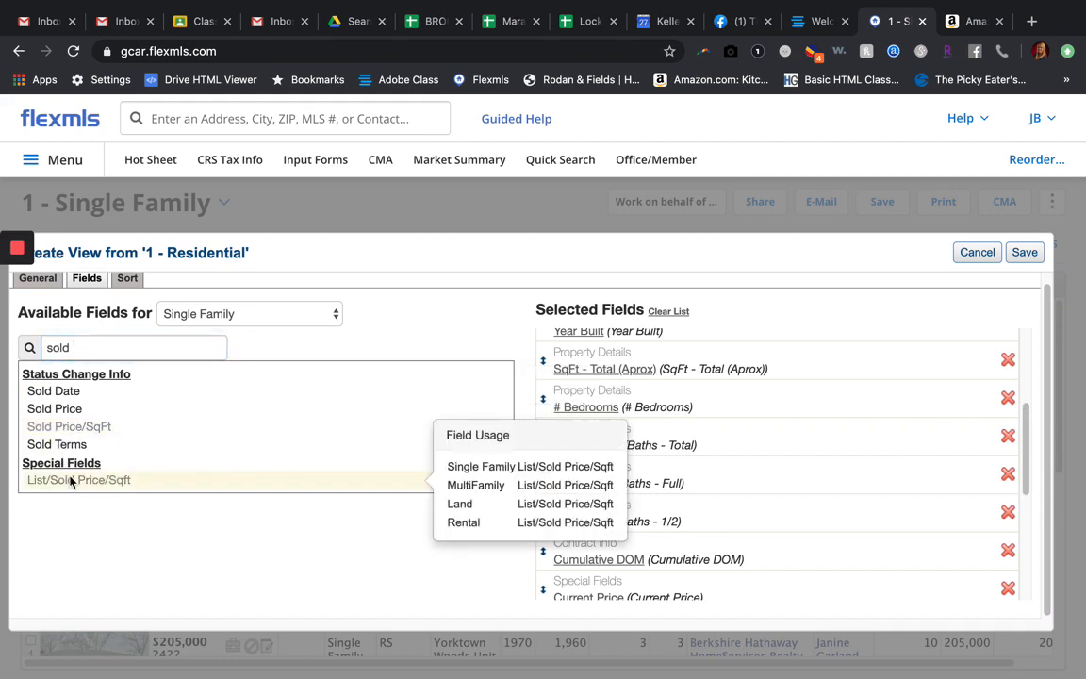
left_click(74, 410)
Step: Remove # Fireplace from the selected fields and review the order of the remaining ones
scroll(719, 509, "down", 8)
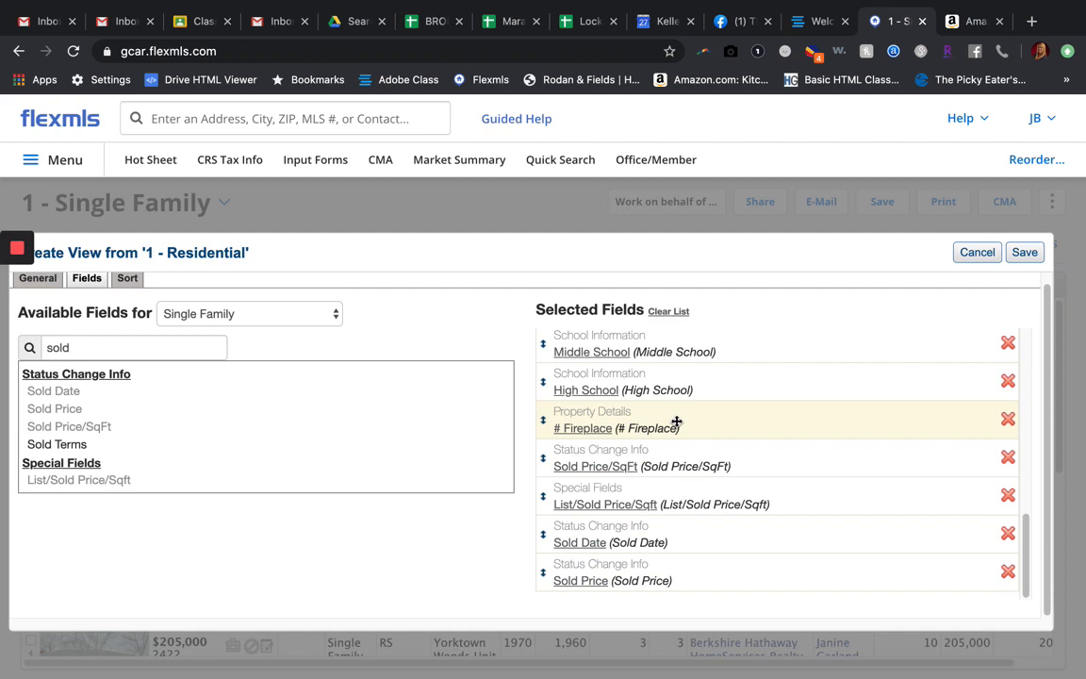
left_click(1007, 417)
scroll(1006, 429, "up", 3)
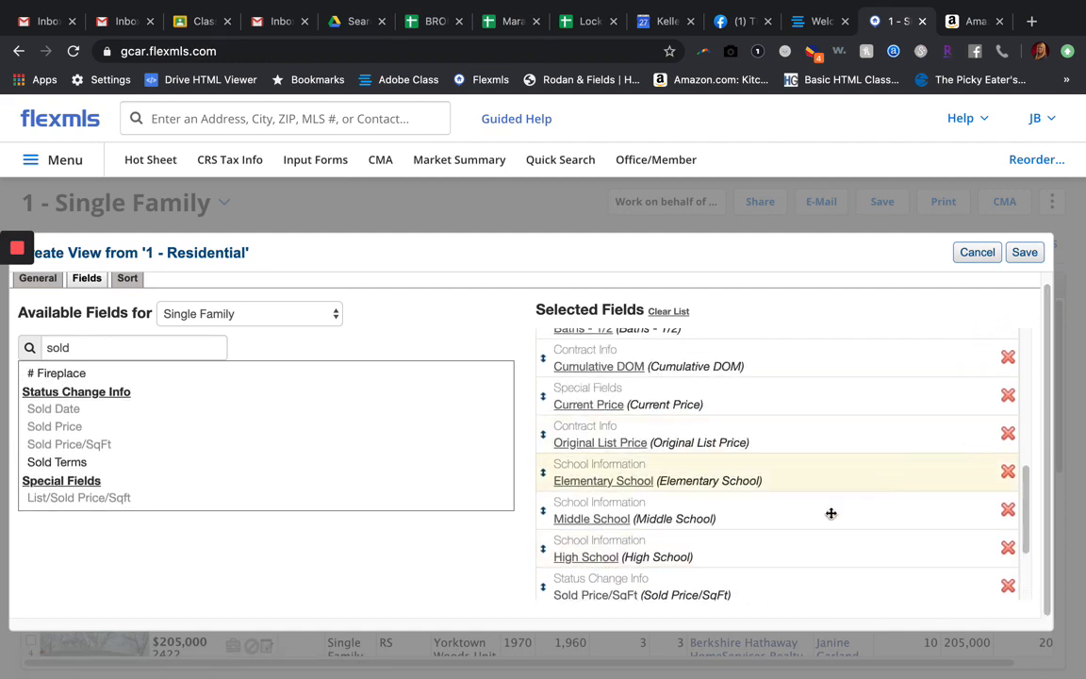
scroll(807, 529, "down", 3)
scroll(807, 529, "up", 3)
scroll(807, 531, "down", 1)
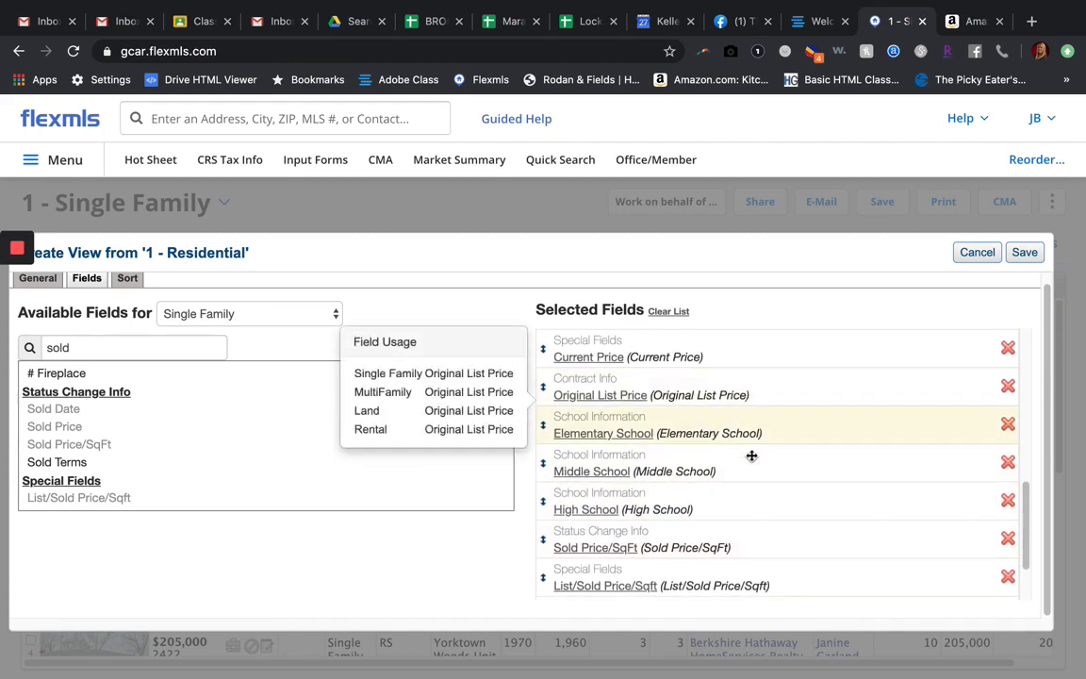
scroll(679, 478, "down", 3)
scroll(678, 478, "up", 10)
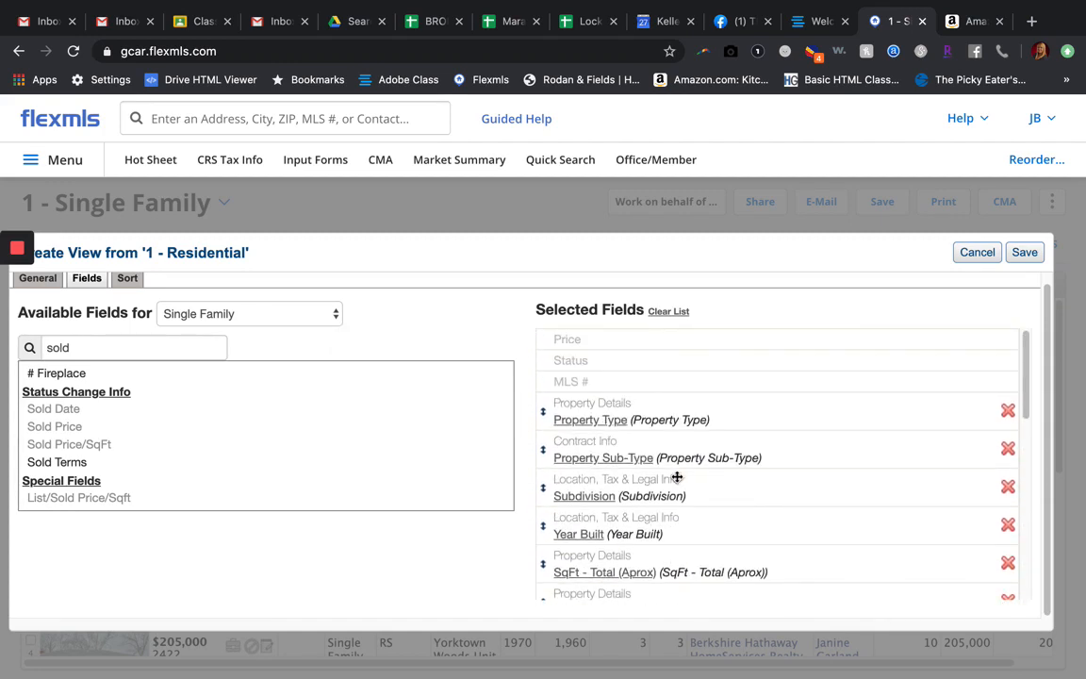
Step: Check the end of the selected fields list and save the custom CMA view
scroll(677, 478, "down", 10)
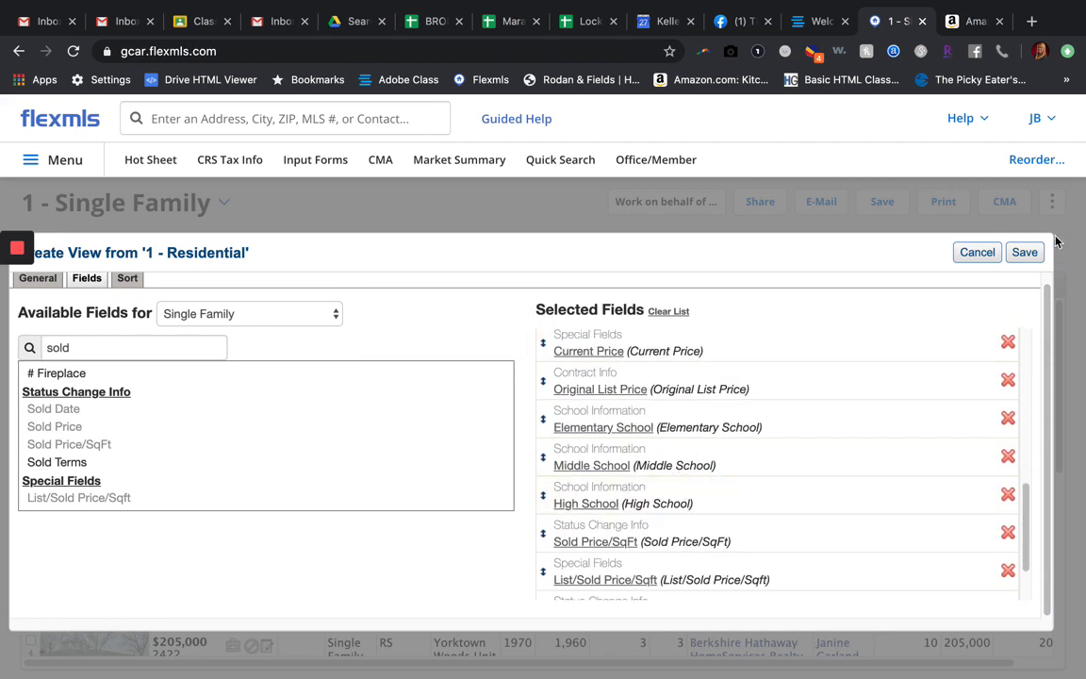
left_click(1025, 252)
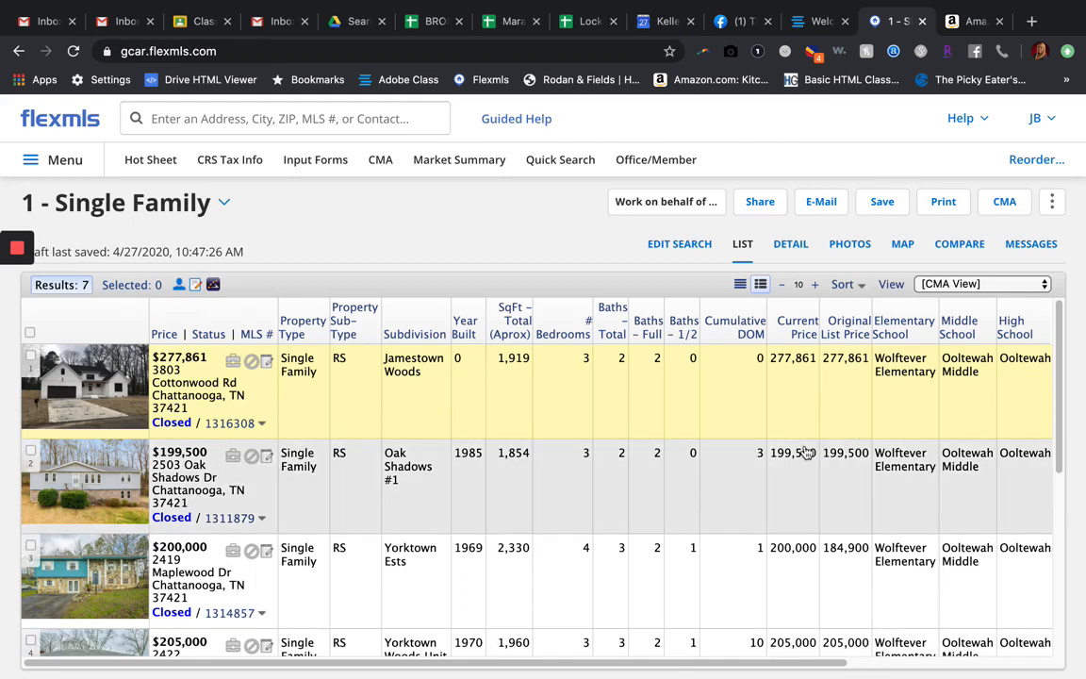
Step: Examine the listing results in the CMA View across all columns, from property type through the school and sold fields
scroll(610, 458, "right", 5)
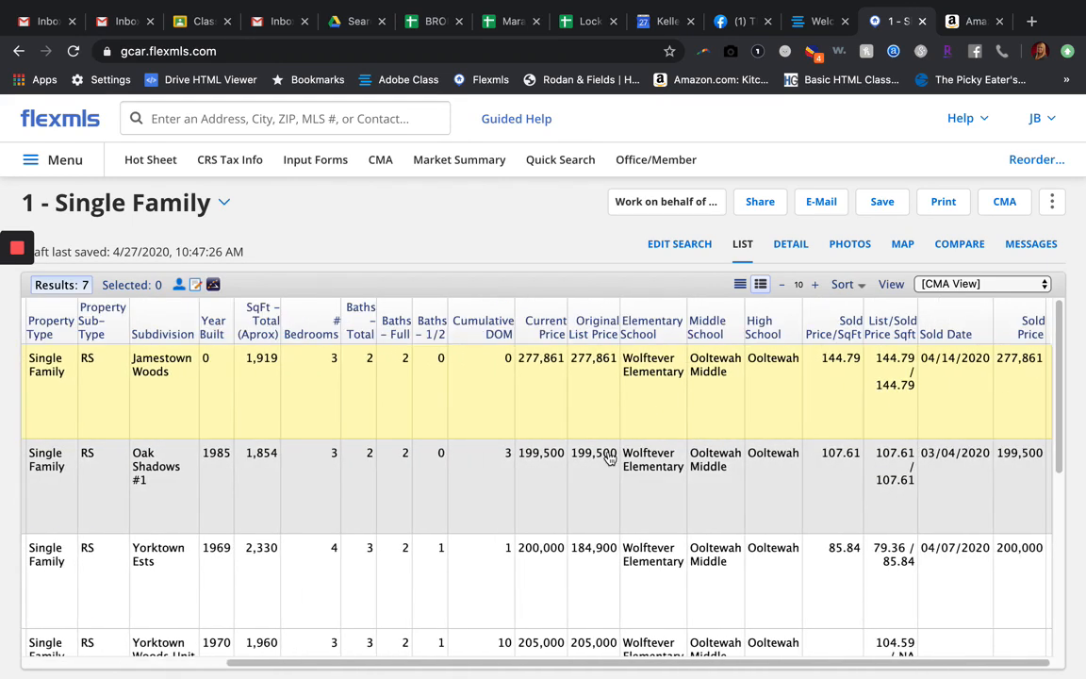
scroll(610, 458, "left", 5)
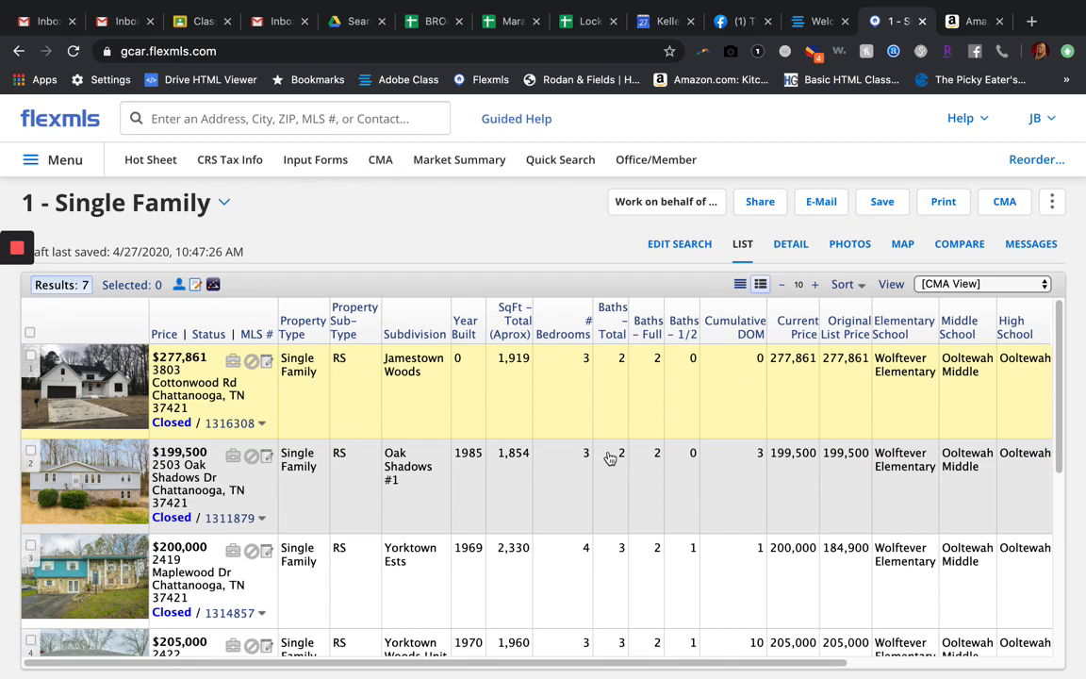
scroll(658, 565, "down", 1)
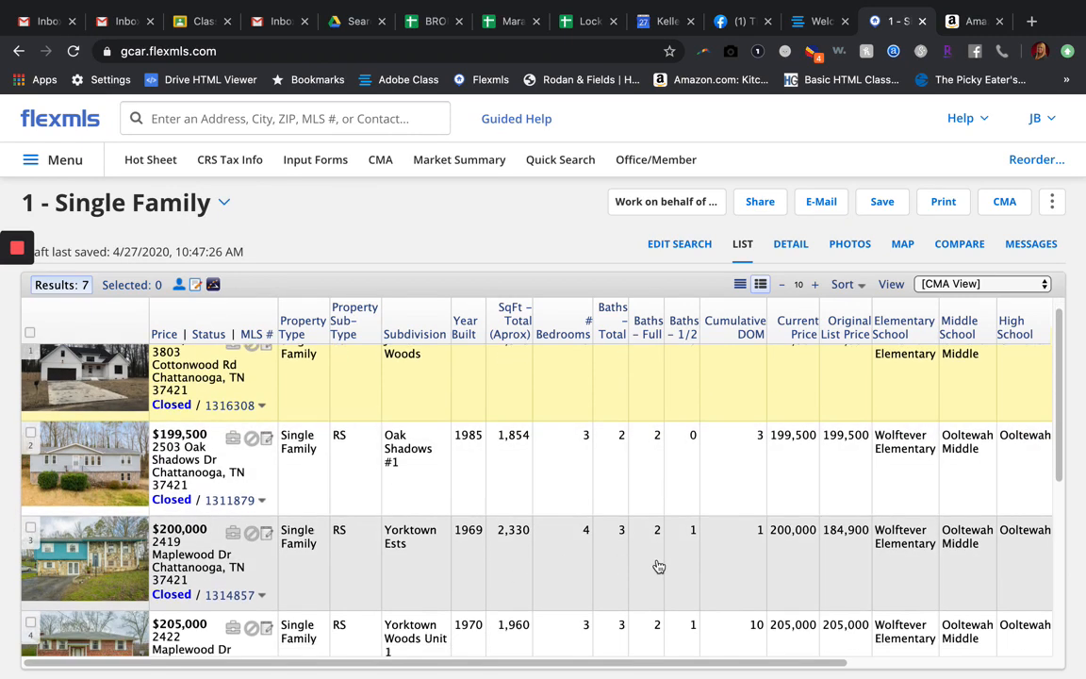
scroll(654, 565, "up", 1)
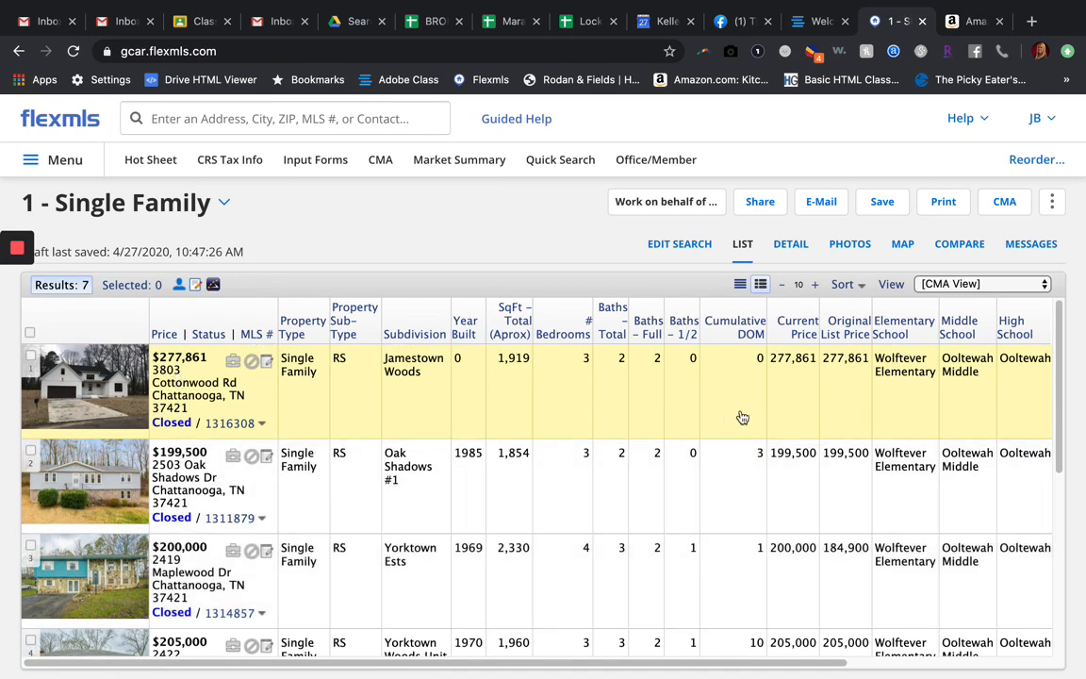
scroll(742, 416, "right", 5)
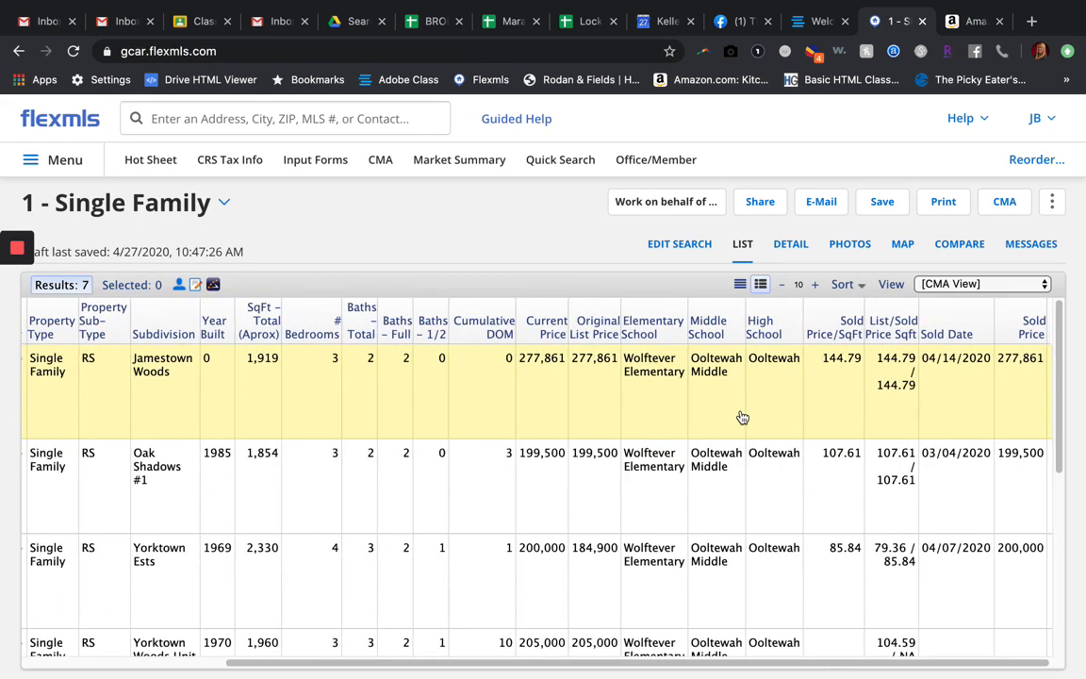
scroll(742, 417, "left", 1)
scroll(742, 417, "right", 1)
scroll(742, 417, "left", 5)
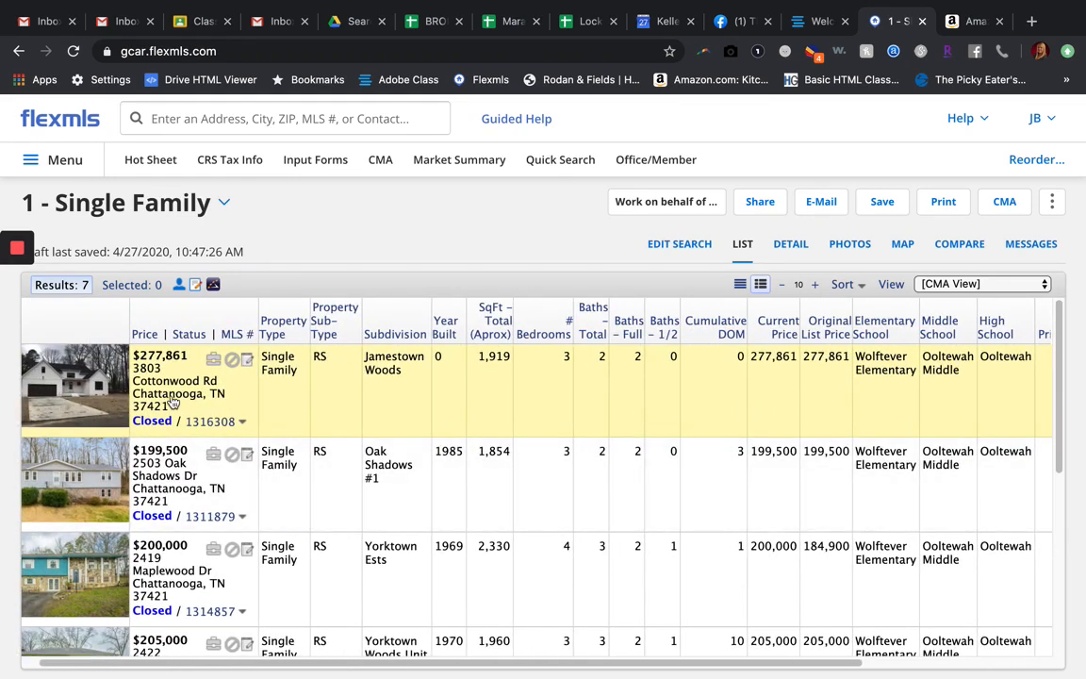
scroll(477, 397, "right", 2)
scroll(477, 396, "right", 4)
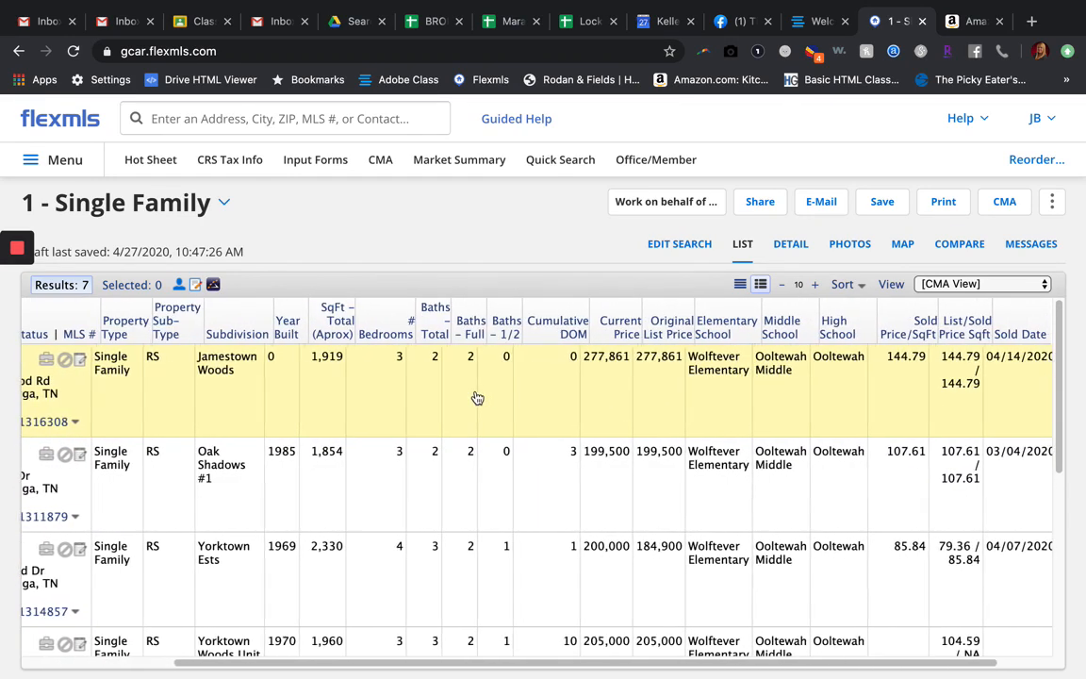
scroll(477, 397, "left", 5)
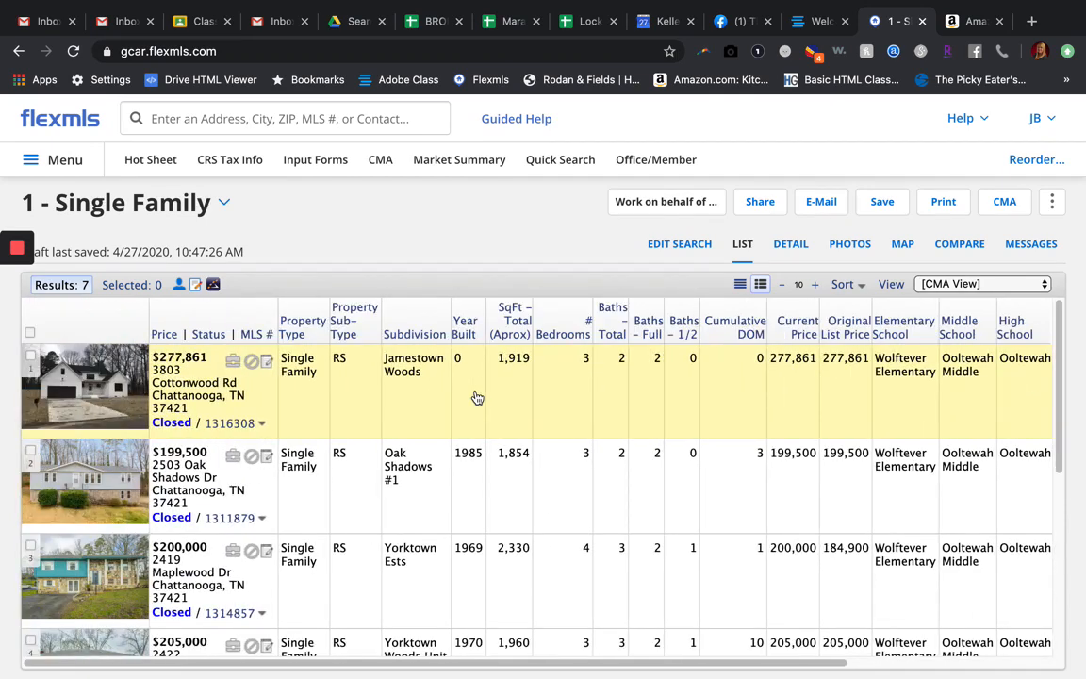
Step: Select the closed $199,500 listing and the contingent $205,000 listing as comparables
scroll(248, 452, "down", 1)
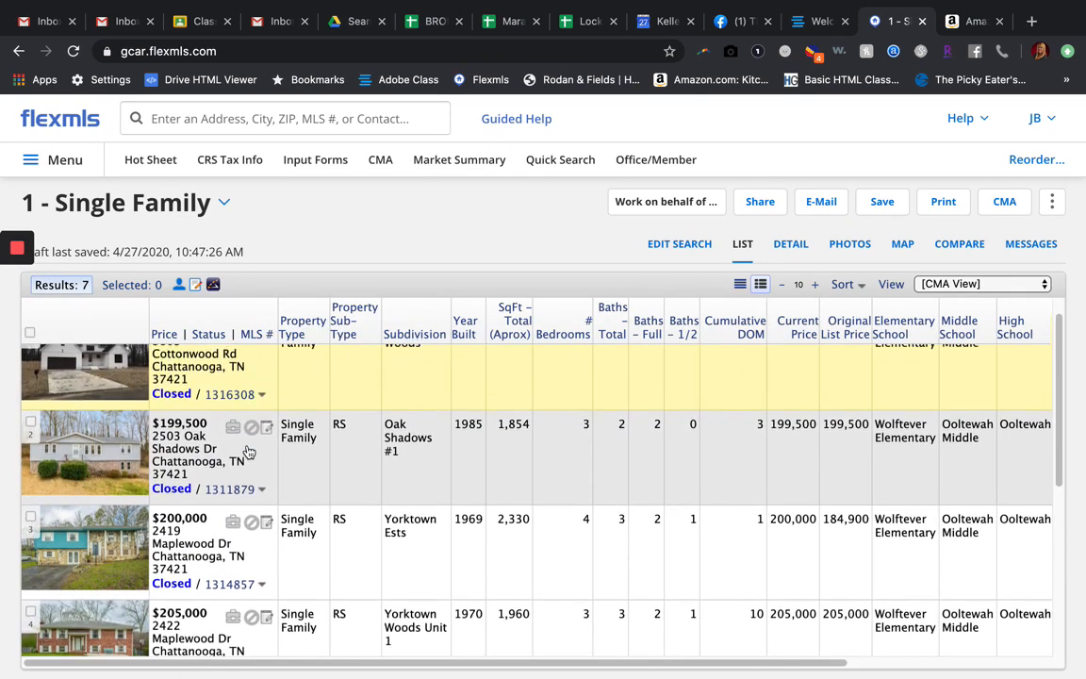
scroll(132, 462, "up", 1)
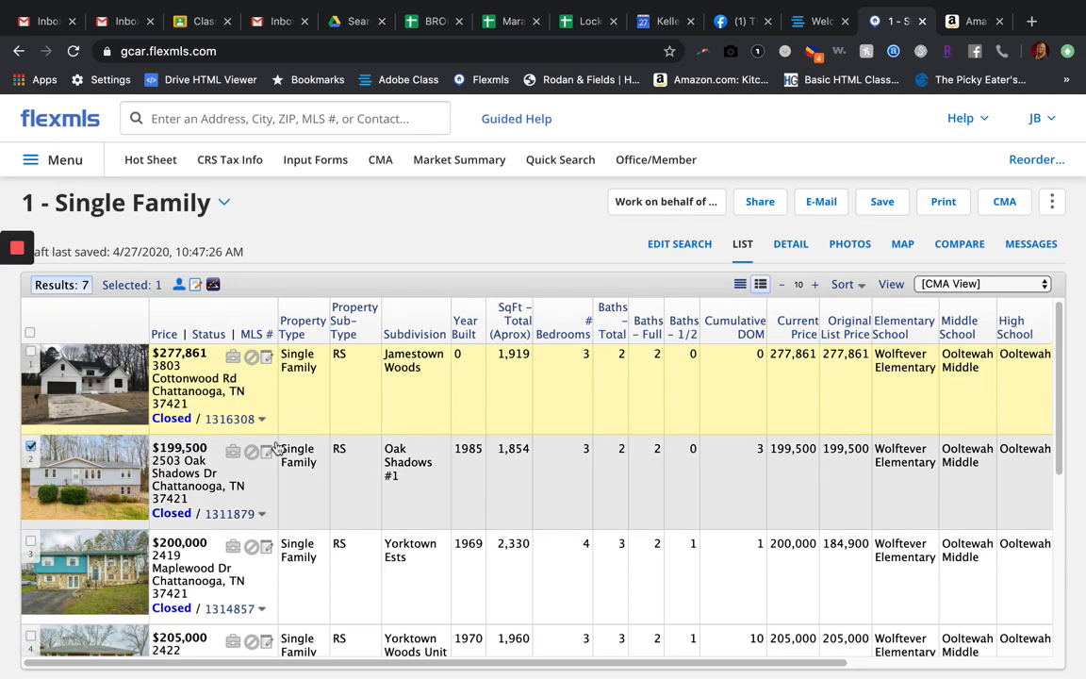
scroll(277, 447, "down", 2)
scroll(508, 488, "down", 3)
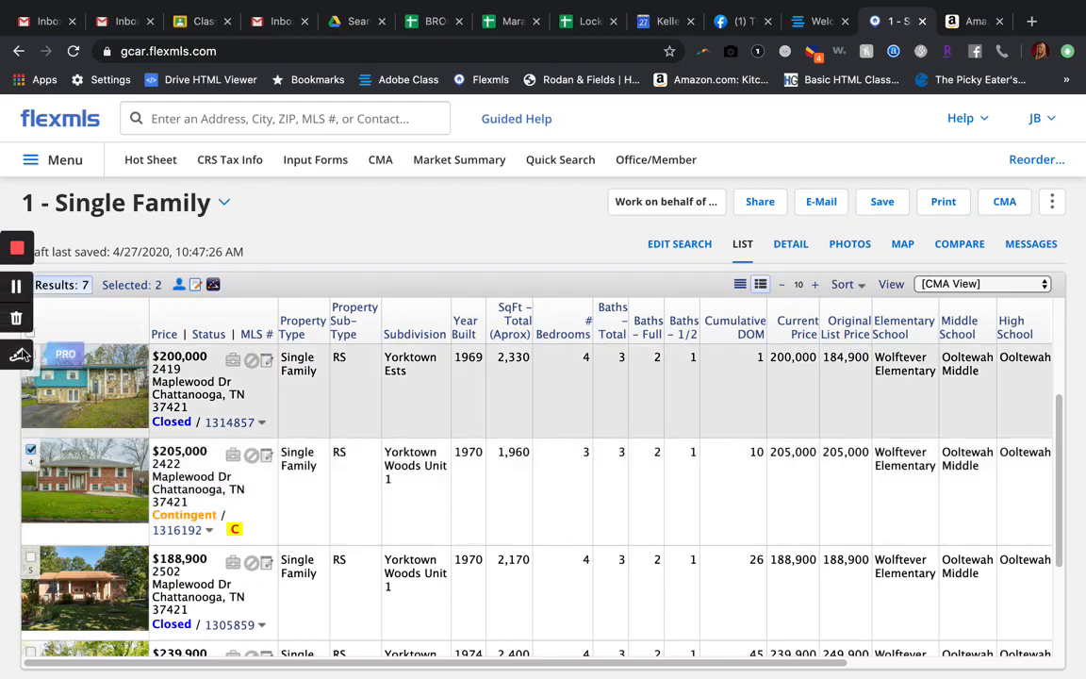
scroll(349, 528, "down", 1)
scroll(348, 528, "up", 1)
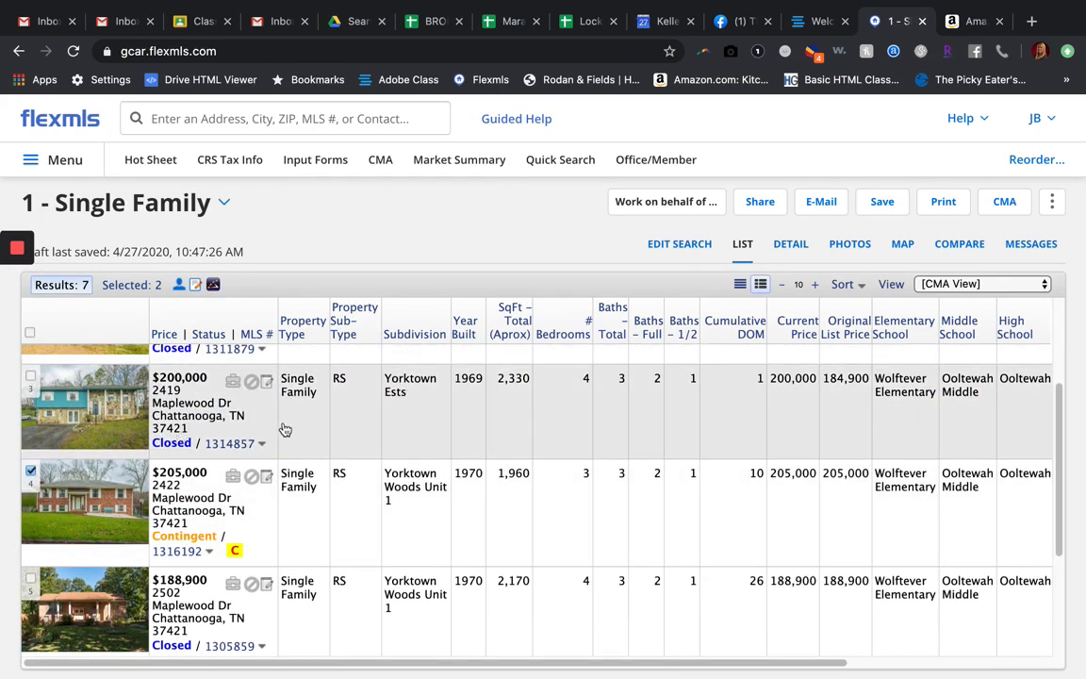
scroll(303, 511, "down", 2)
scroll(303, 511, "up", 2)
scroll(304, 511, "down", 2)
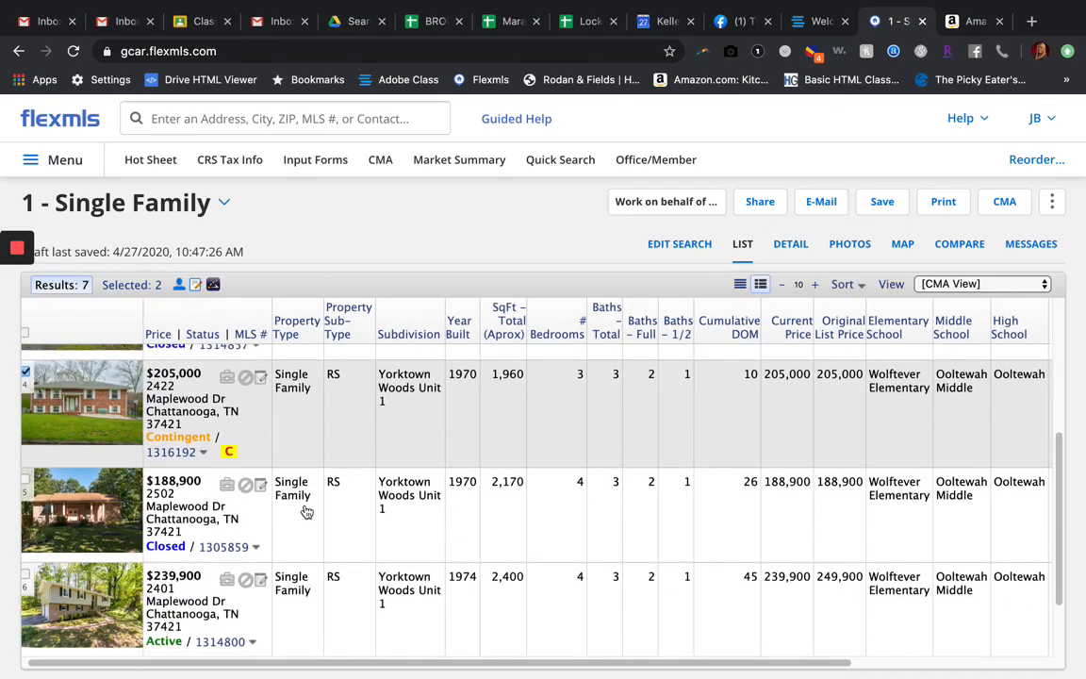
Step: Add the $188,900, $239,900 and $245,000 listings to the selected comparables
scroll(306, 511, "down", 1)
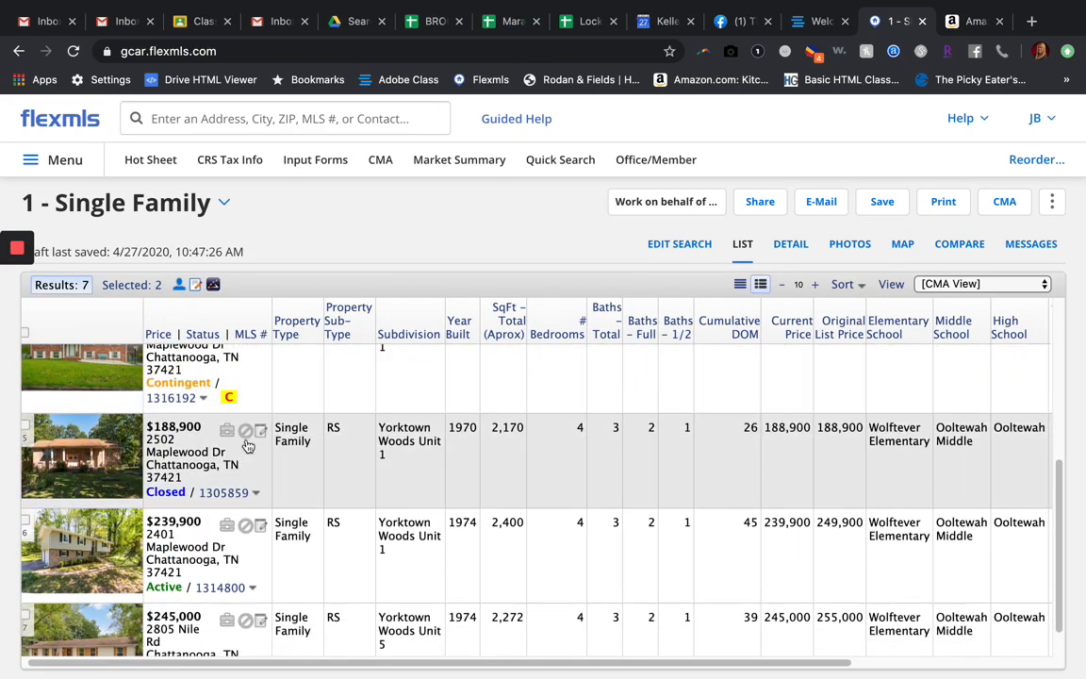
left_click(25, 425)
scroll(260, 509, "down", 1)
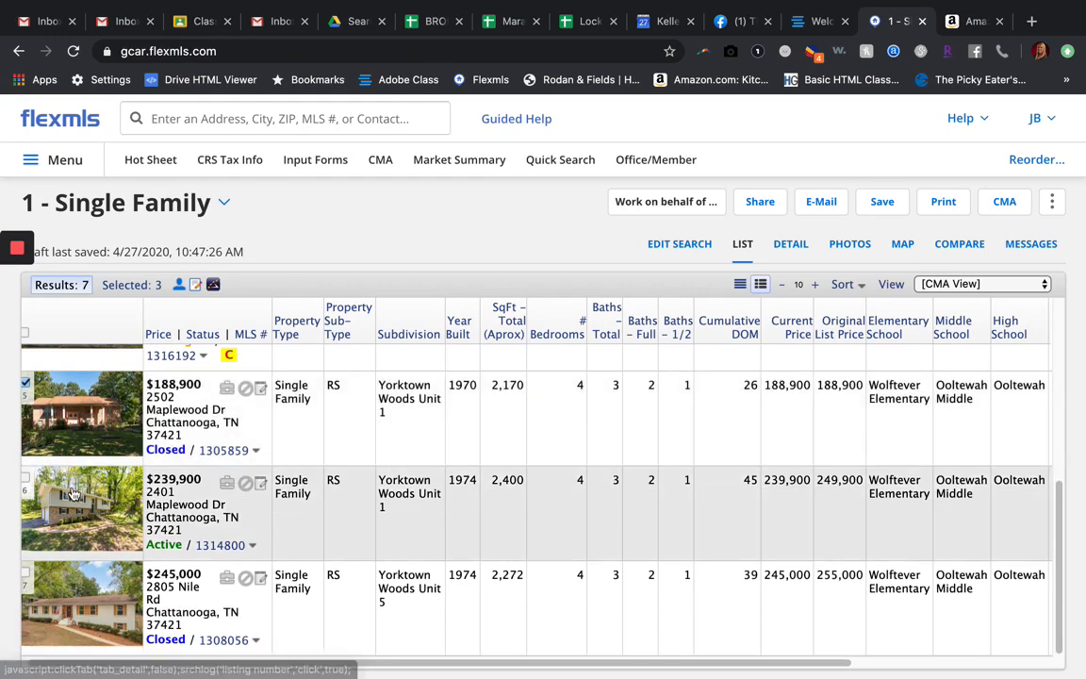
left_click(25, 478)
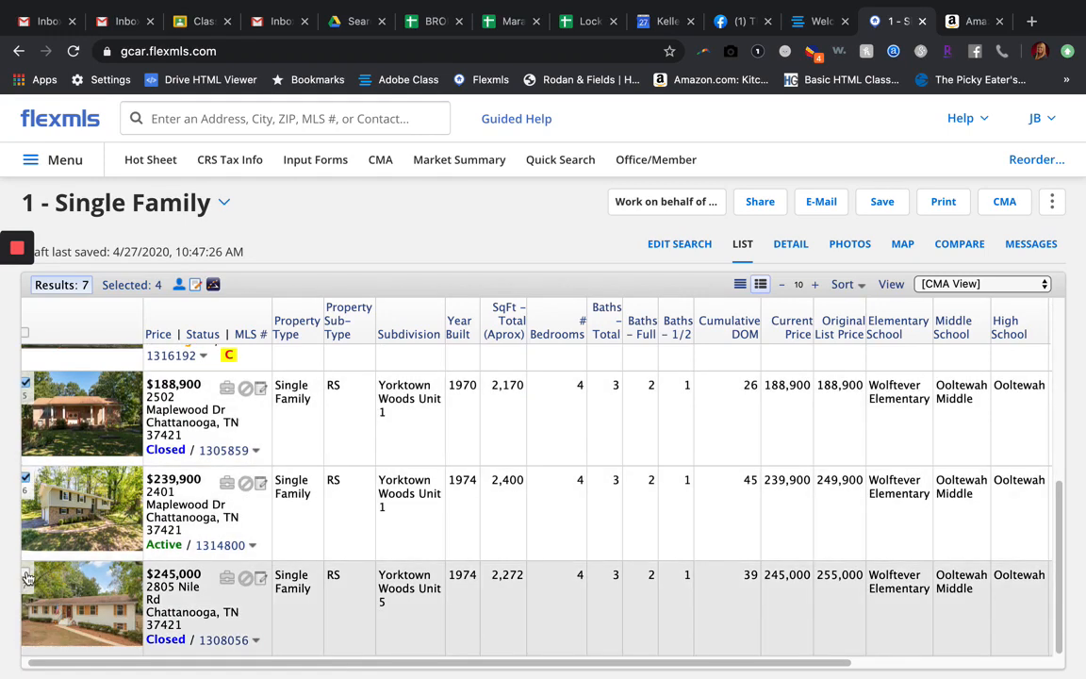
left_click(26, 572)
scroll(276, 534, "up", 3)
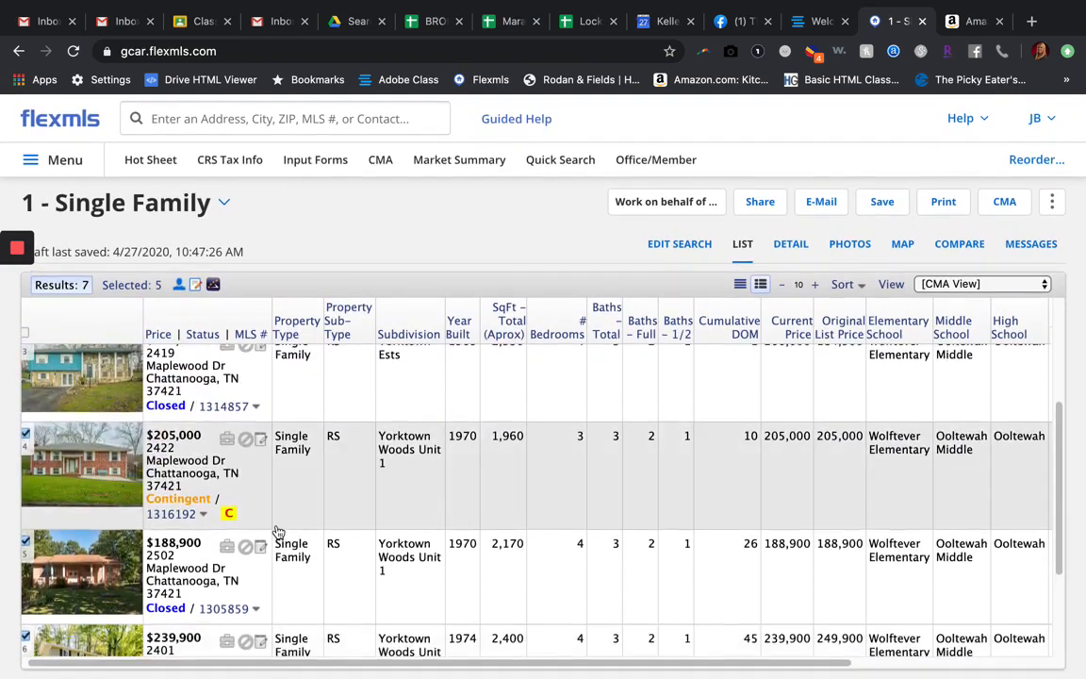
scroll(278, 530, "up", 1)
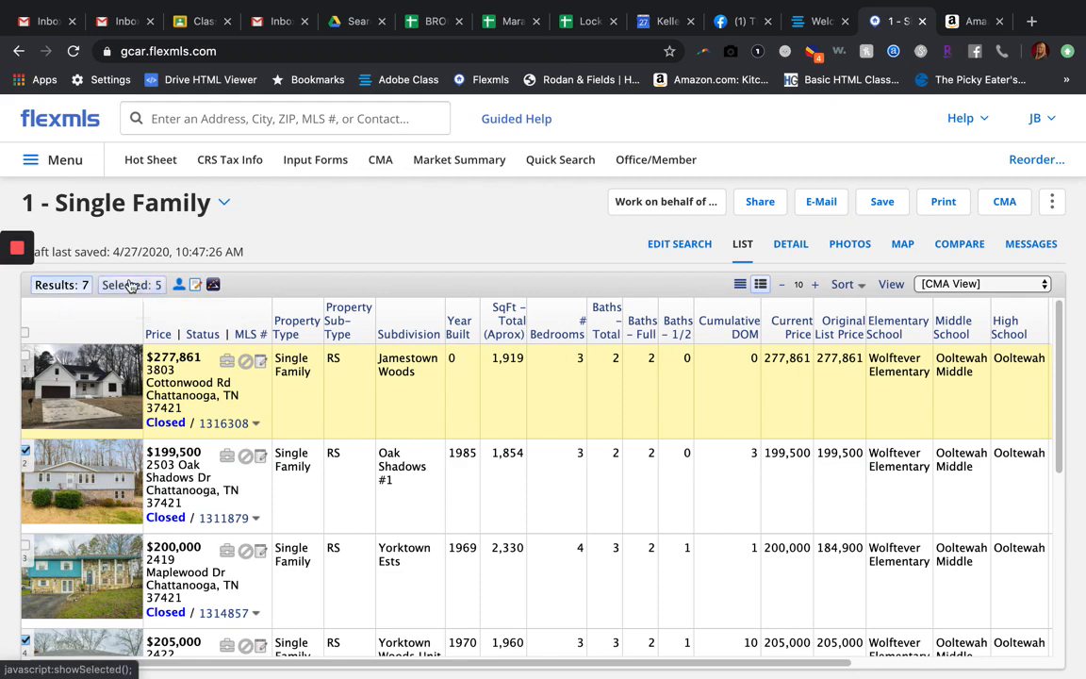
Step: Show only the selected listings and review the chosen comparables
left_click(132, 285)
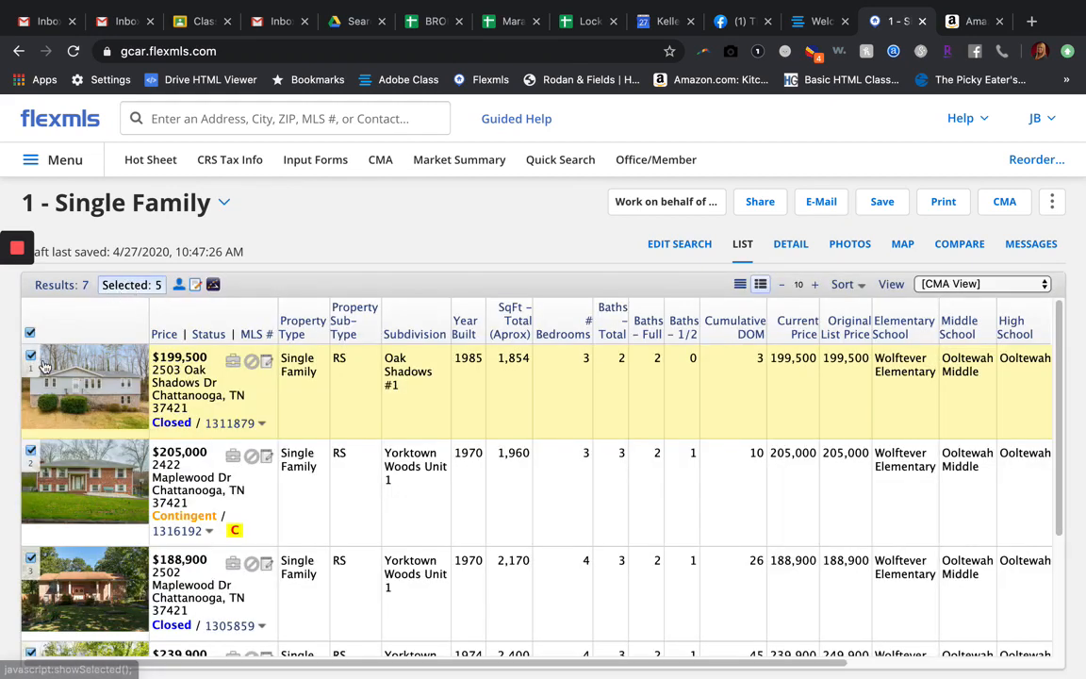
scroll(102, 532, "down", 3)
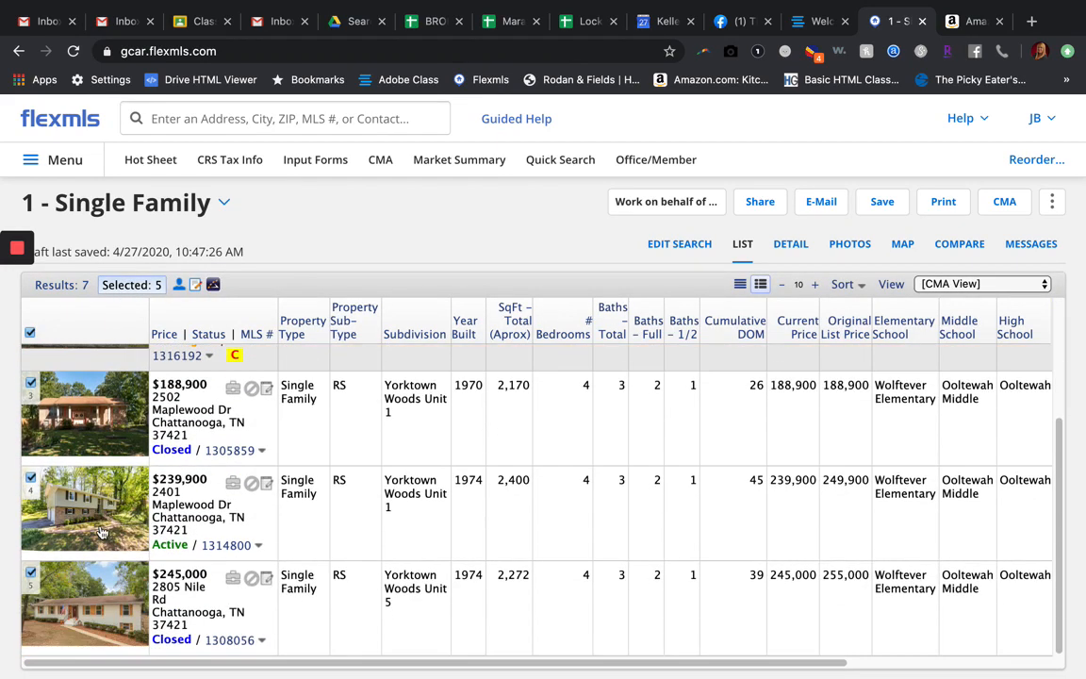
scroll(102, 533, "up", 3)
scroll(102, 533, "down", 3)
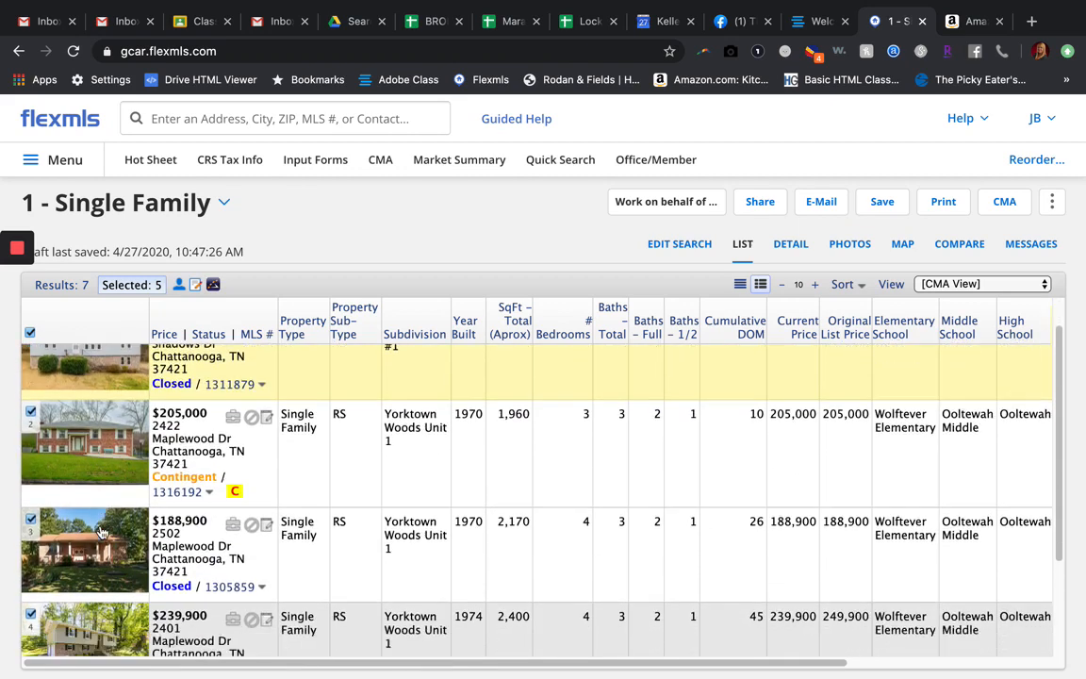
scroll(102, 533, "up", 3)
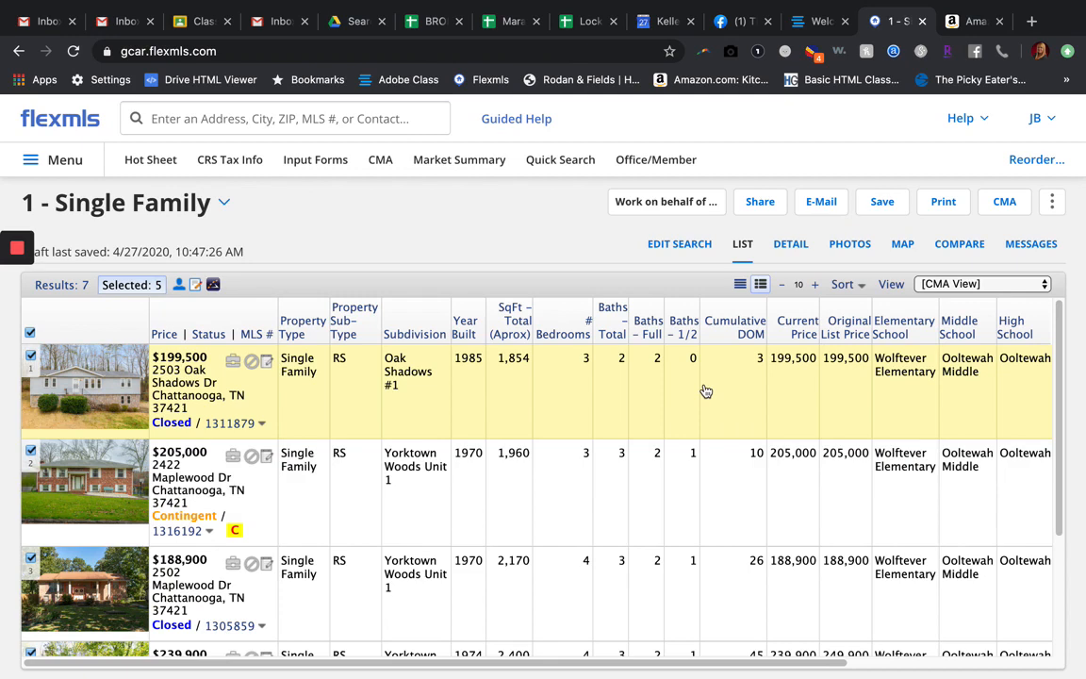
Step: Start a Full CMA from the selected listings and proceed to the cover page
left_click(1005, 204)
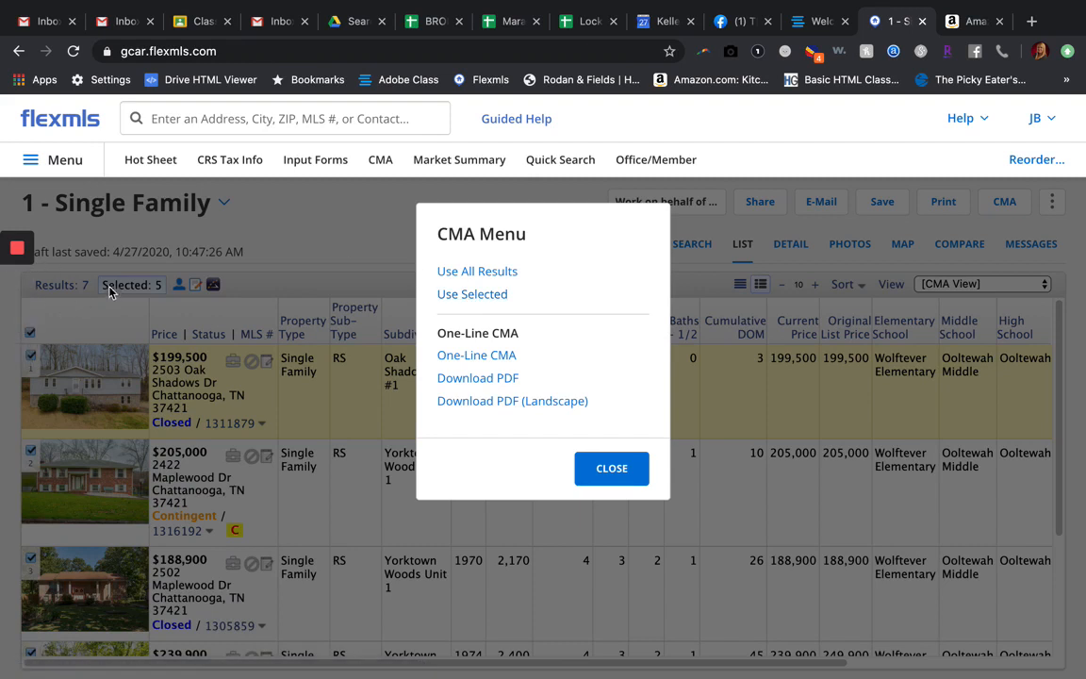
left_click(500, 296)
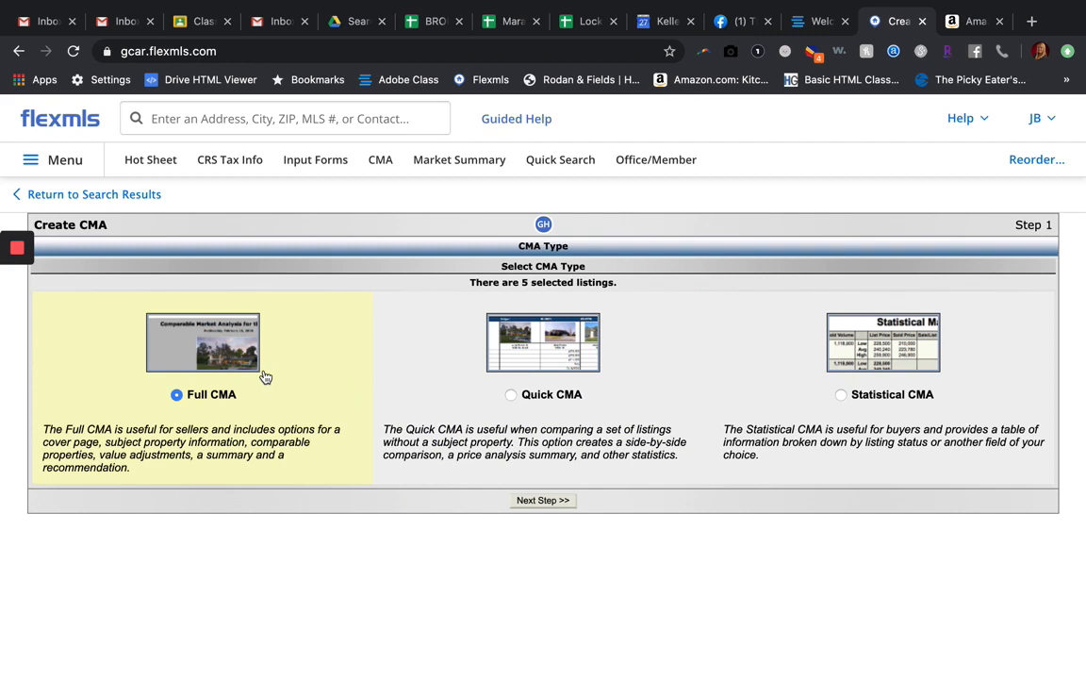
left_click(545, 502)
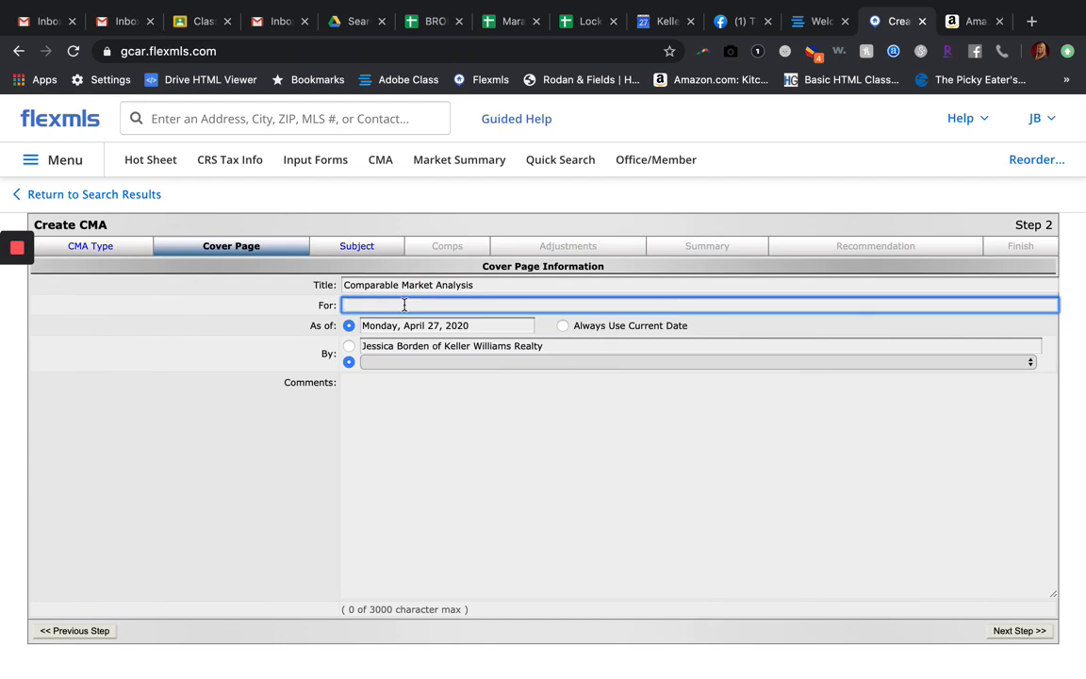
Step: Enter the client's full name as the cover page recipient and use the prefilled Keller Williams Realty agent text as the author
type("John Smith")
left_click(380, 429)
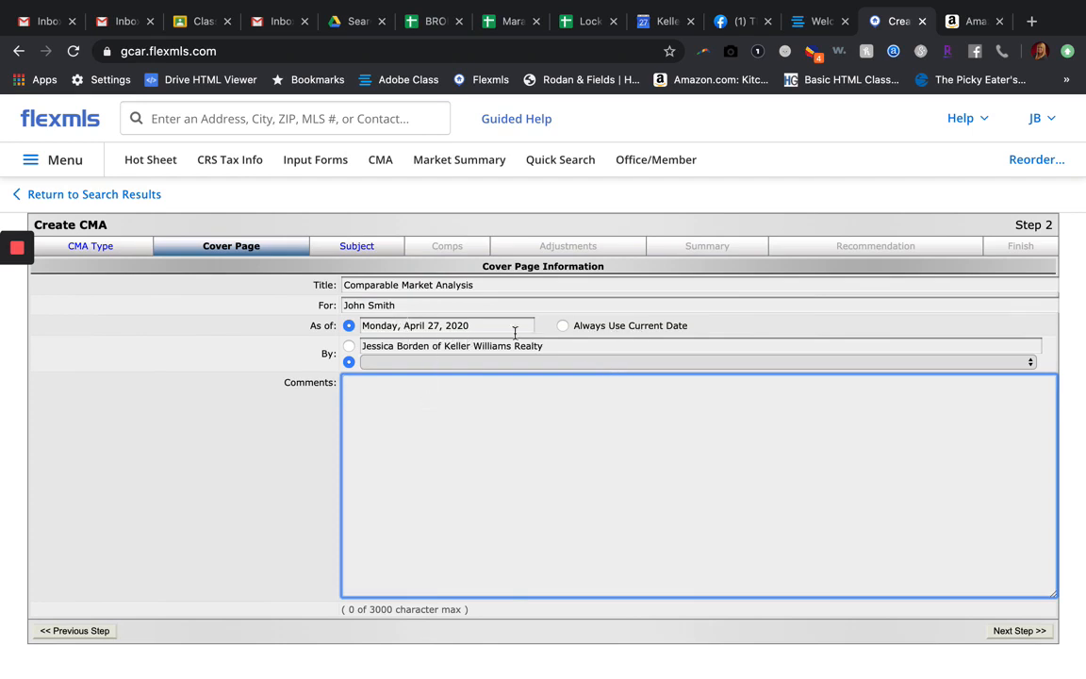
left_click(349, 346)
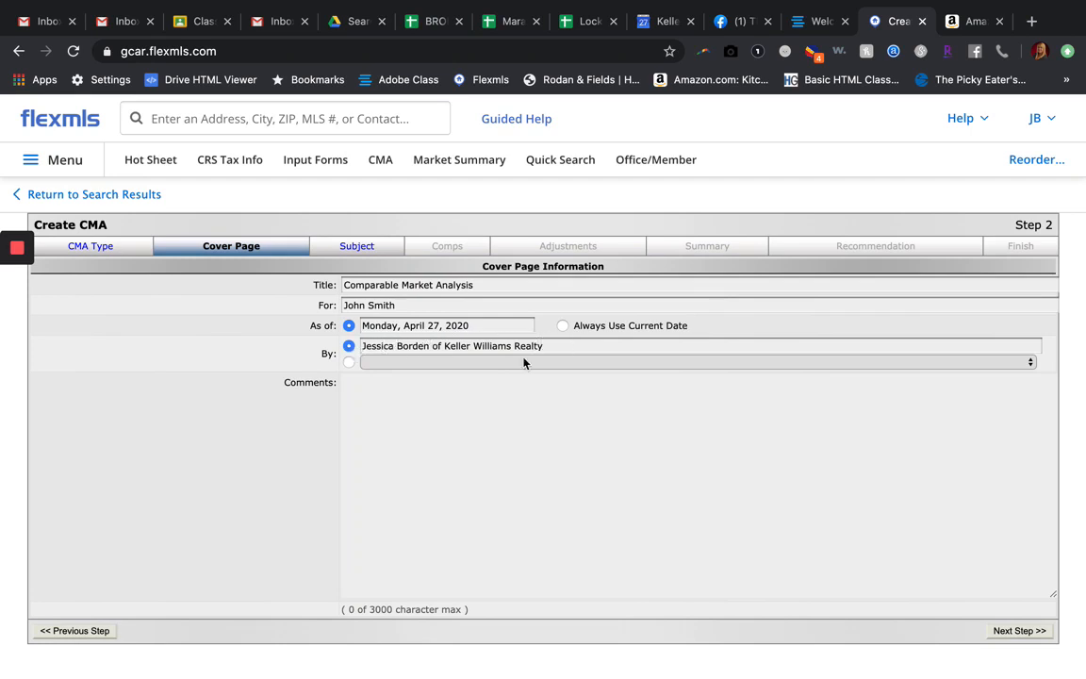
Step: Add the cover page comment "This is what I found about your house...." and continue to the subject property step
left_click(384, 431)
type("Thi")
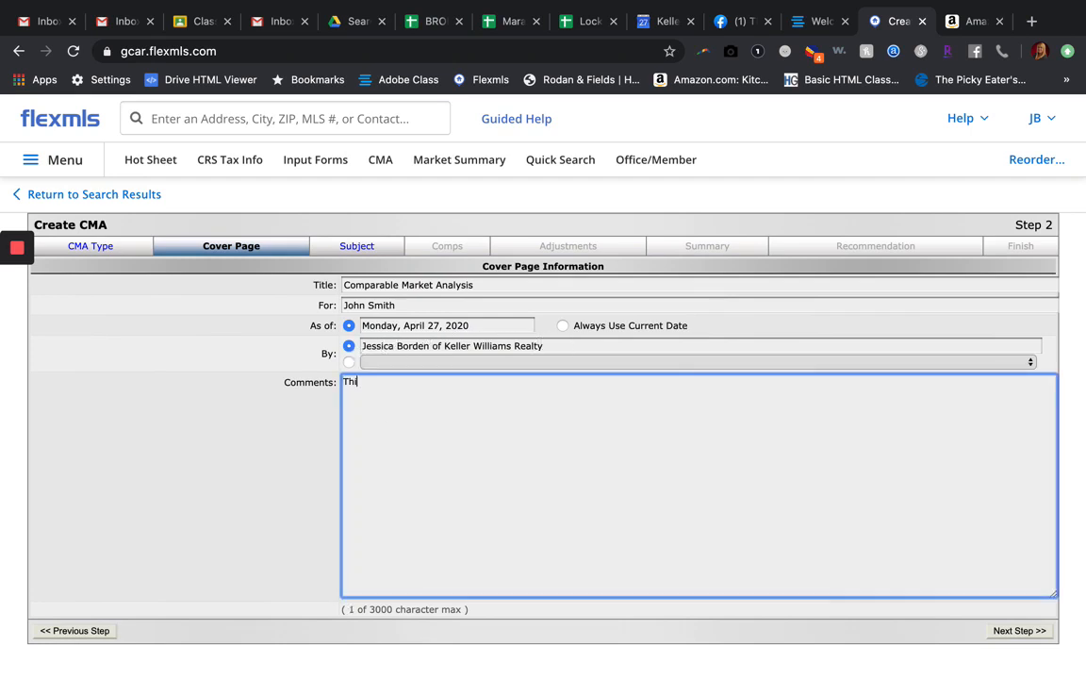
type("s is what I found ab")
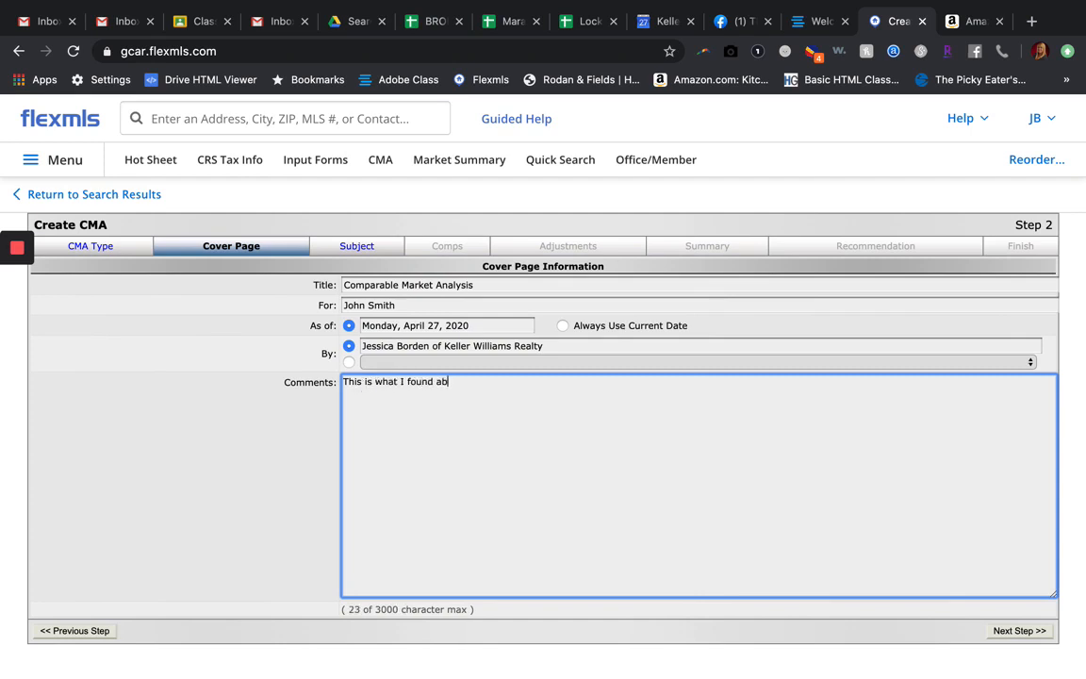
type("out your house....")
left_click(1005, 632)
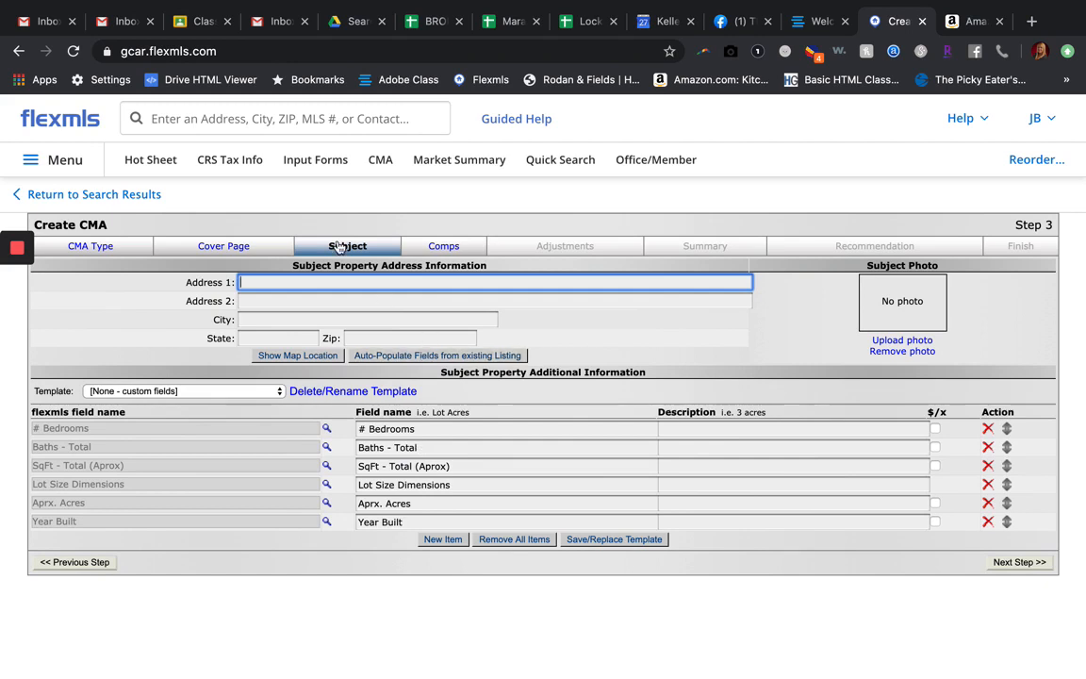
Step: Search the site's listings by the start of the subject property's street address and dismiss the suggestions
left_click(253, 121)
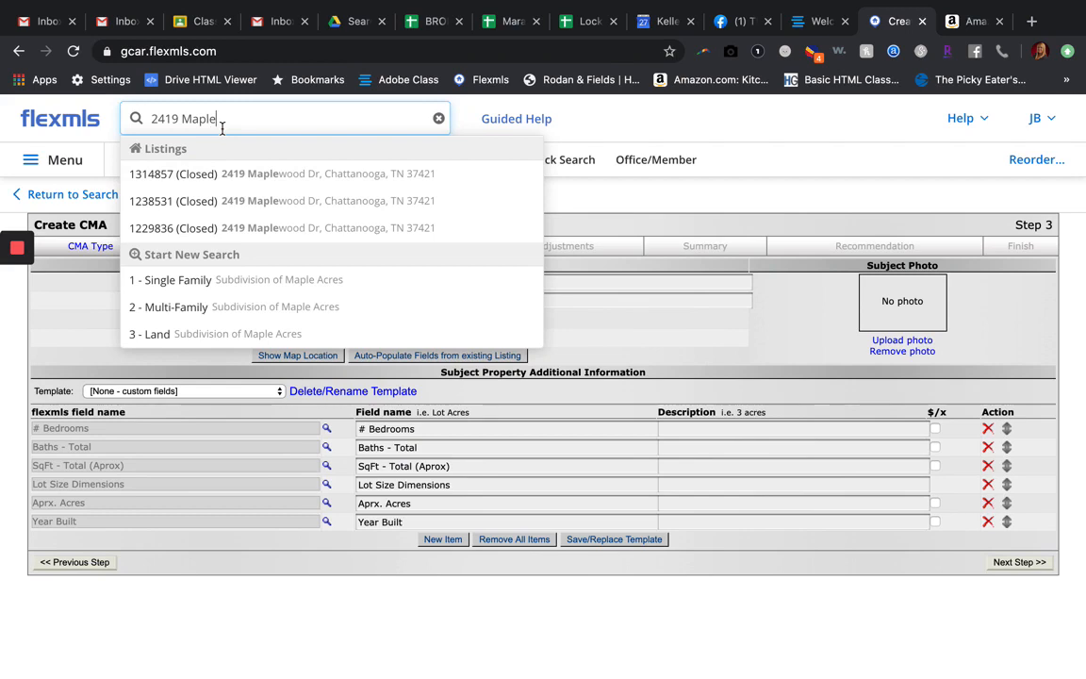
key("Escape")
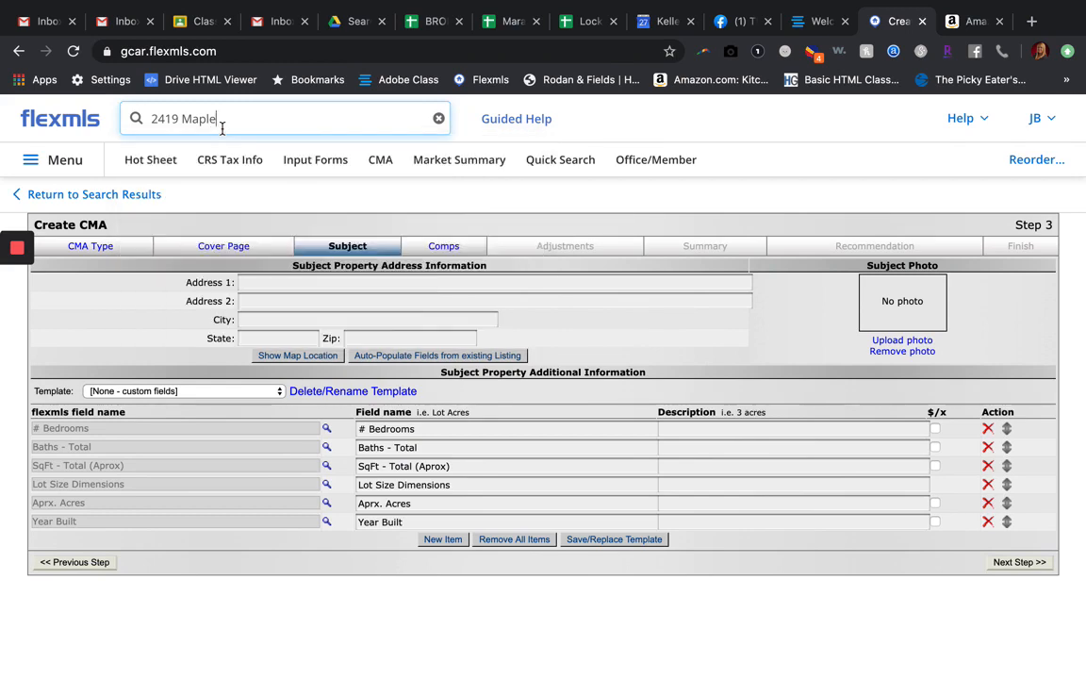
Step: Choose to auto-populate the subject property fields from an existing listing and enter listing number 1314857
left_click(387, 355)
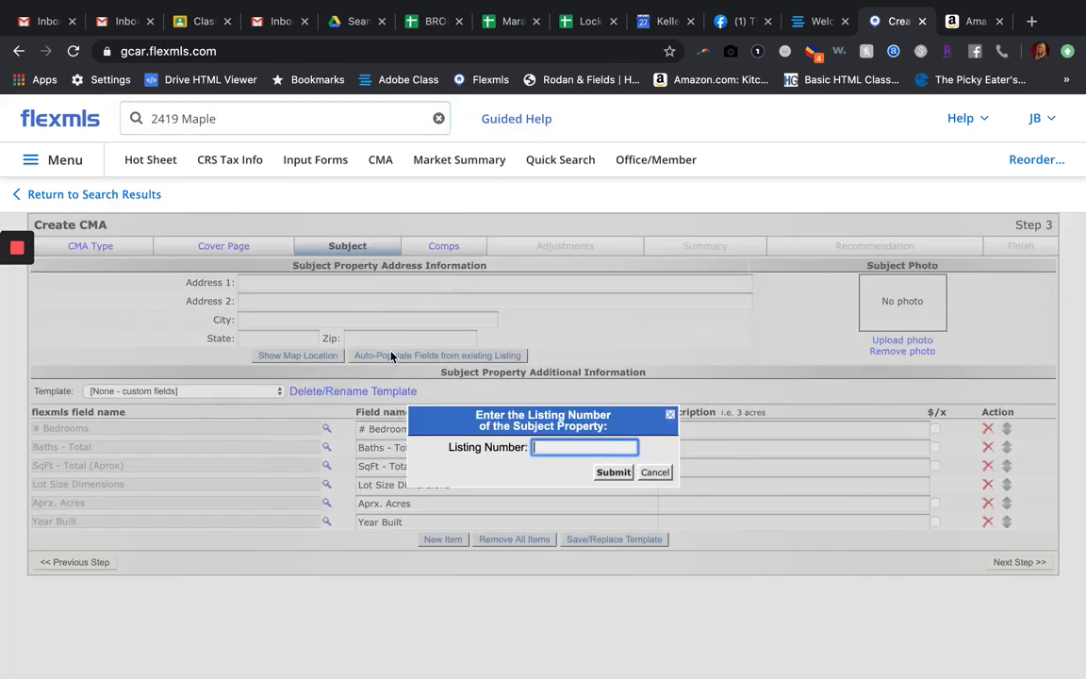
type("131")
left_click(367, 119)
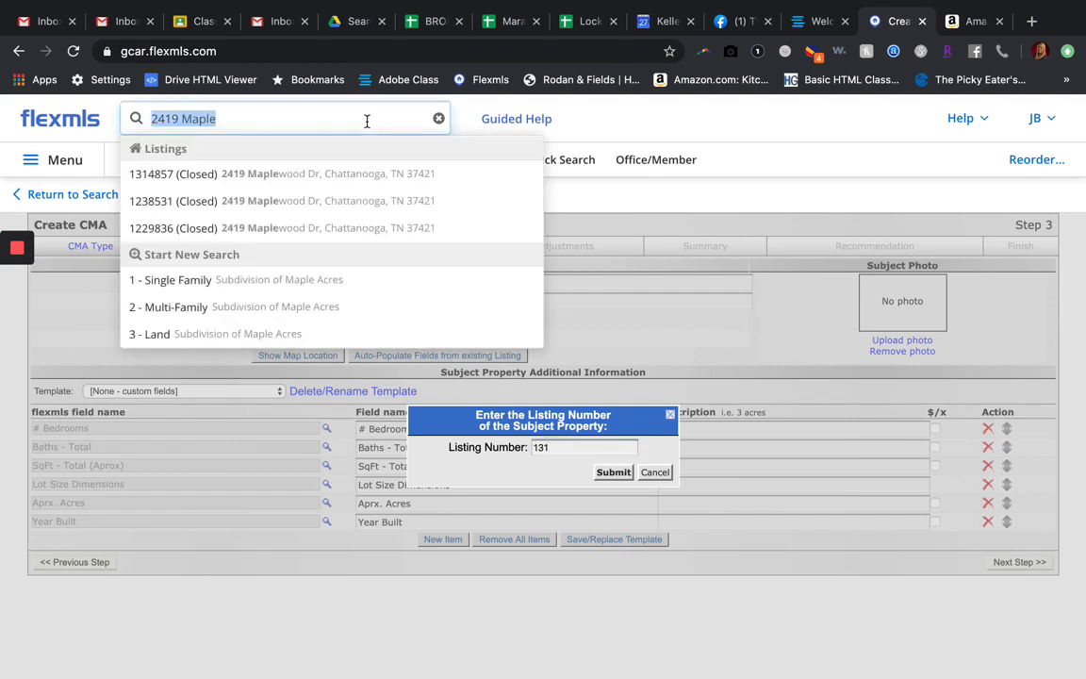
left_click(491, 201)
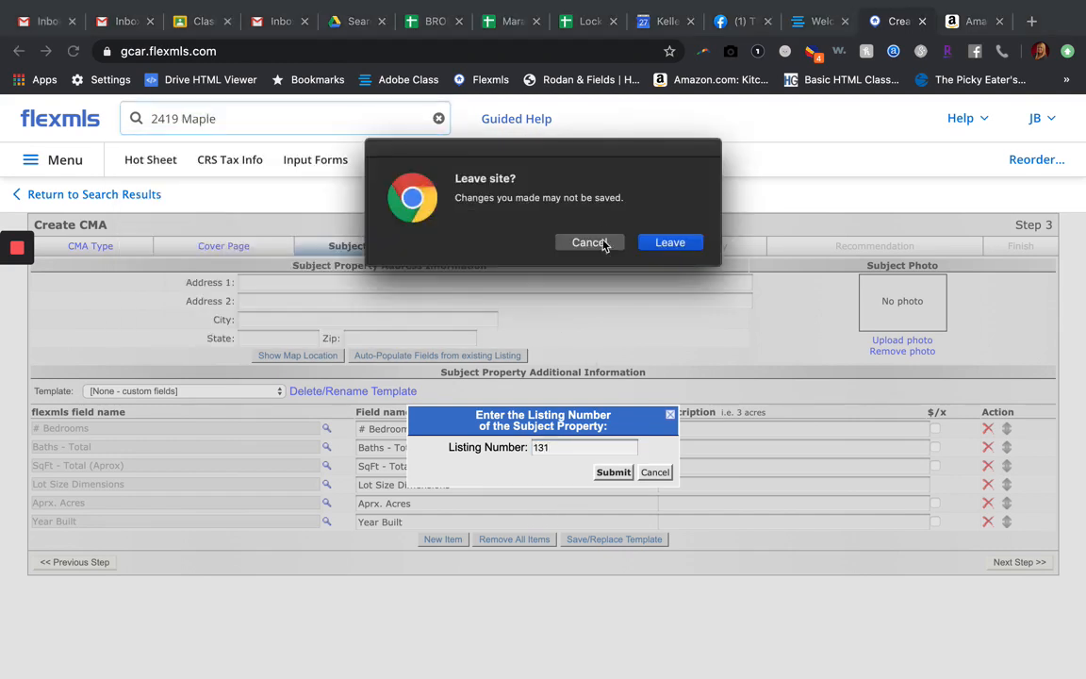
left_click(590, 243)
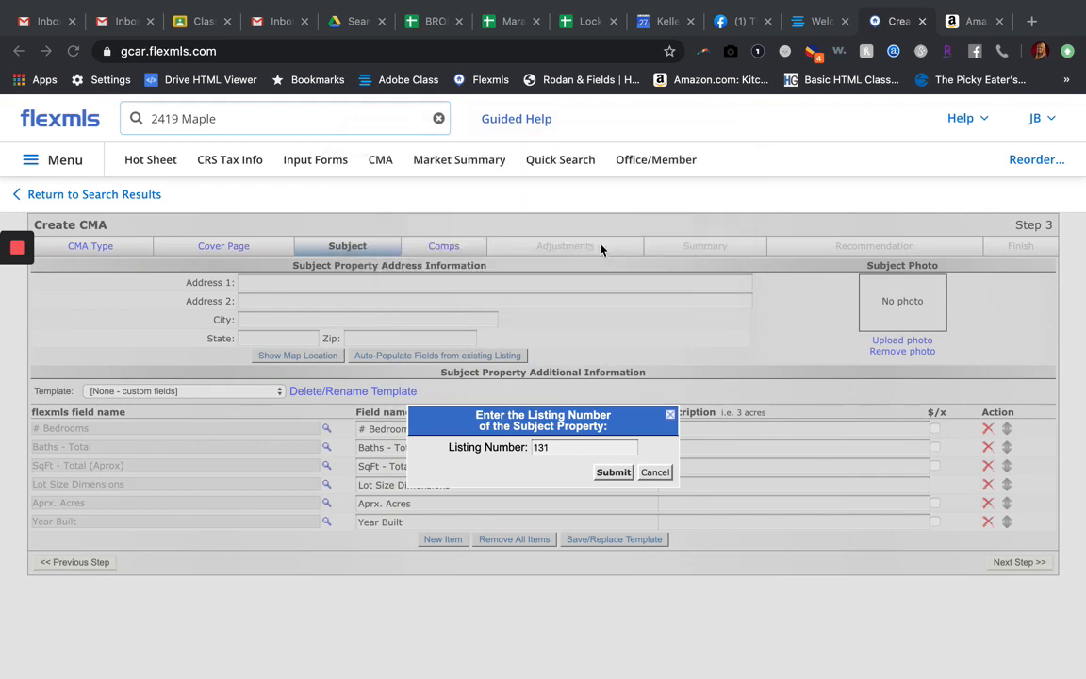
left_click(566, 451)
type("48")
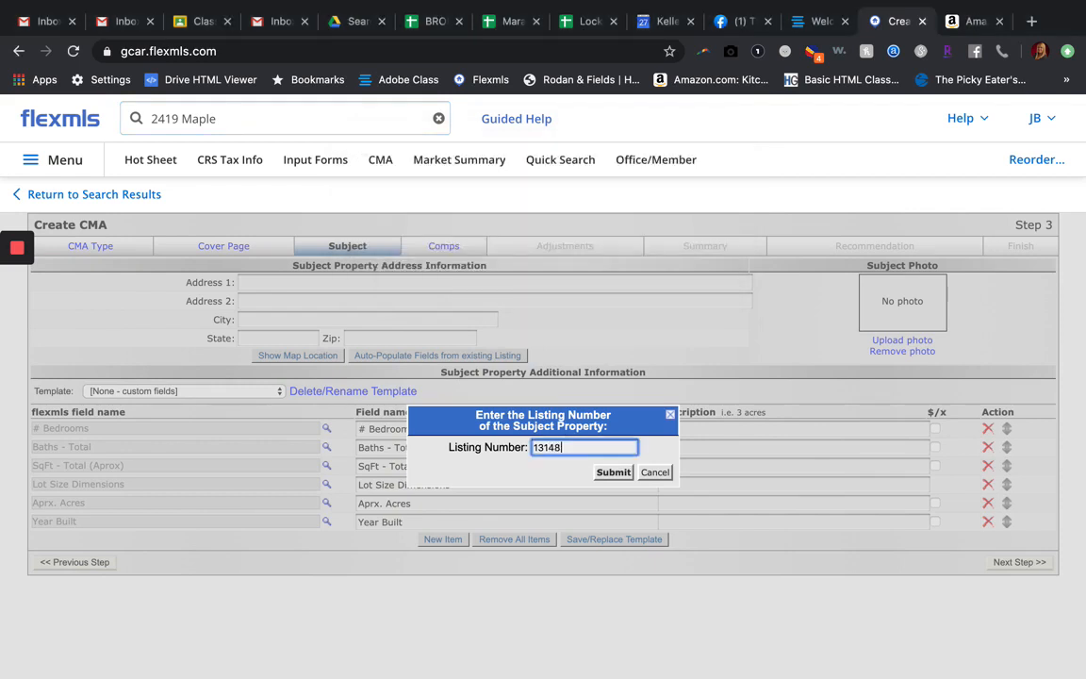
type("57")
Step: Open closed listing 1314857 in a separate tab from the site search to check it, and return to the CMA
left_click(320, 116)
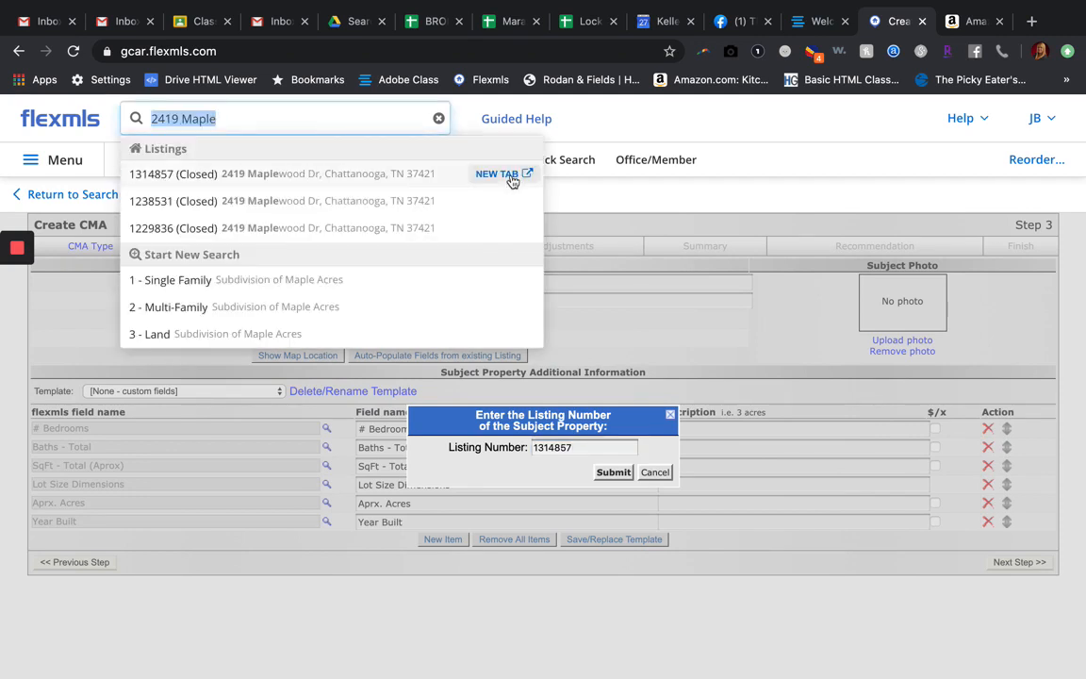
left_click(512, 178)
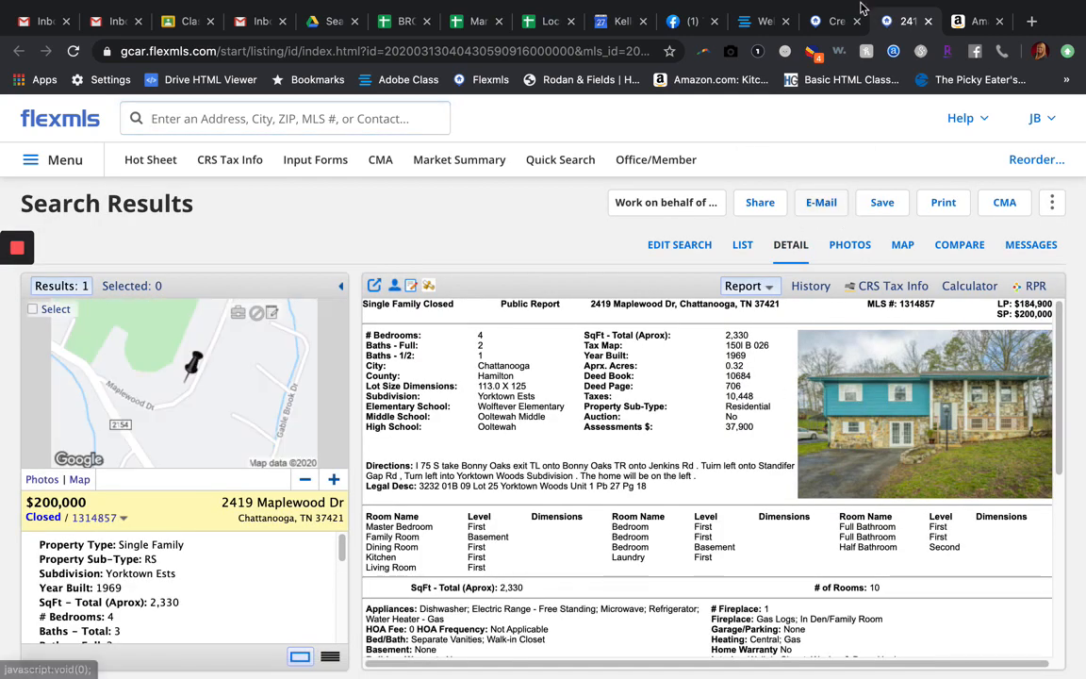
left_click(829, 23)
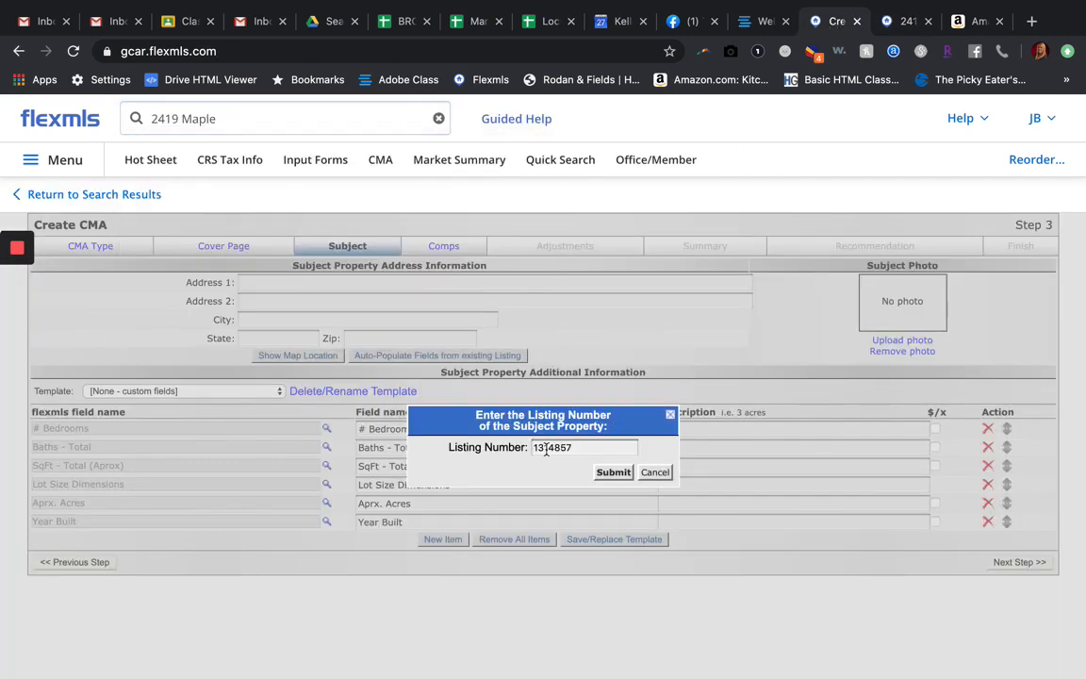
Step: Submit the entered listing number to fill in the subject property's address and details, and continue to the comparables step
left_click(614, 471)
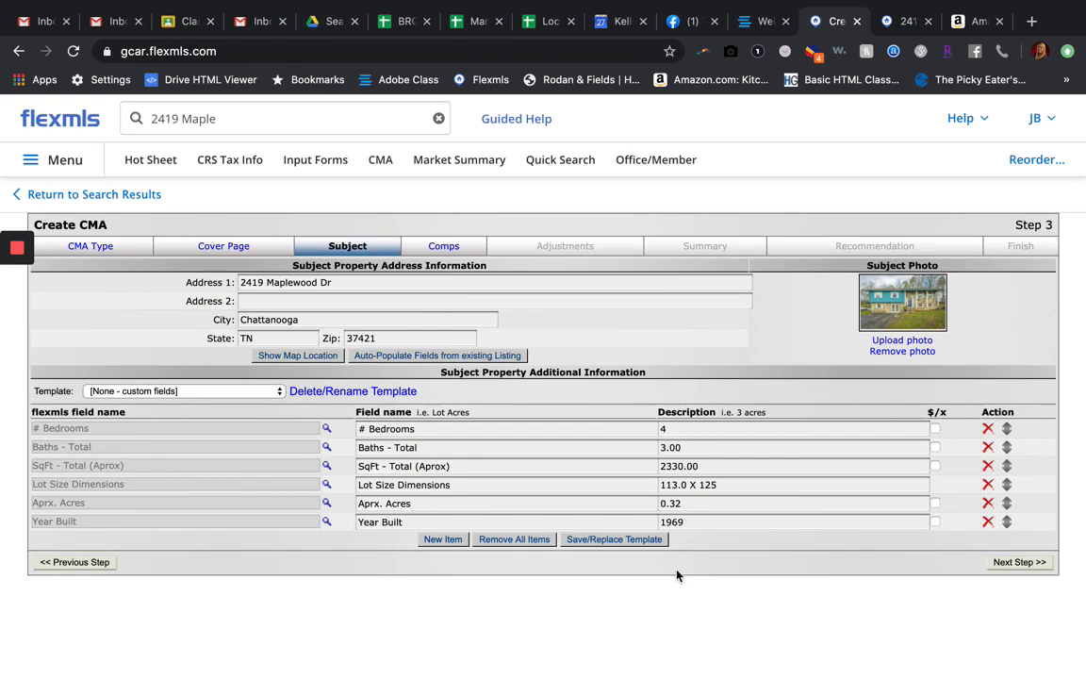
left_click(697, 504)
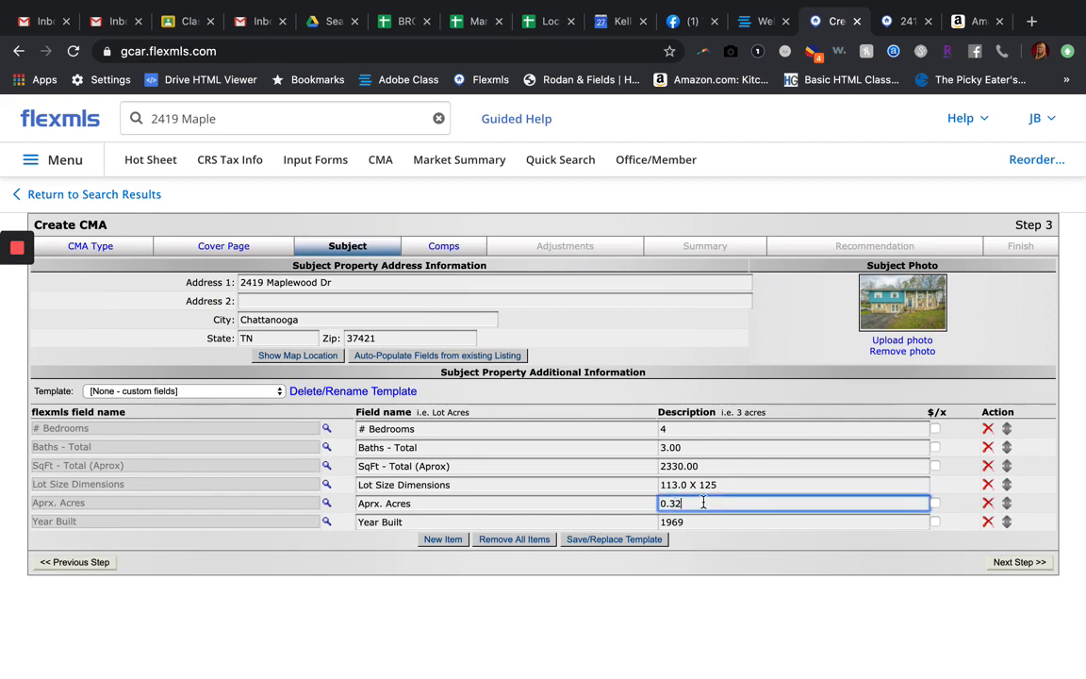
left_click(698, 521)
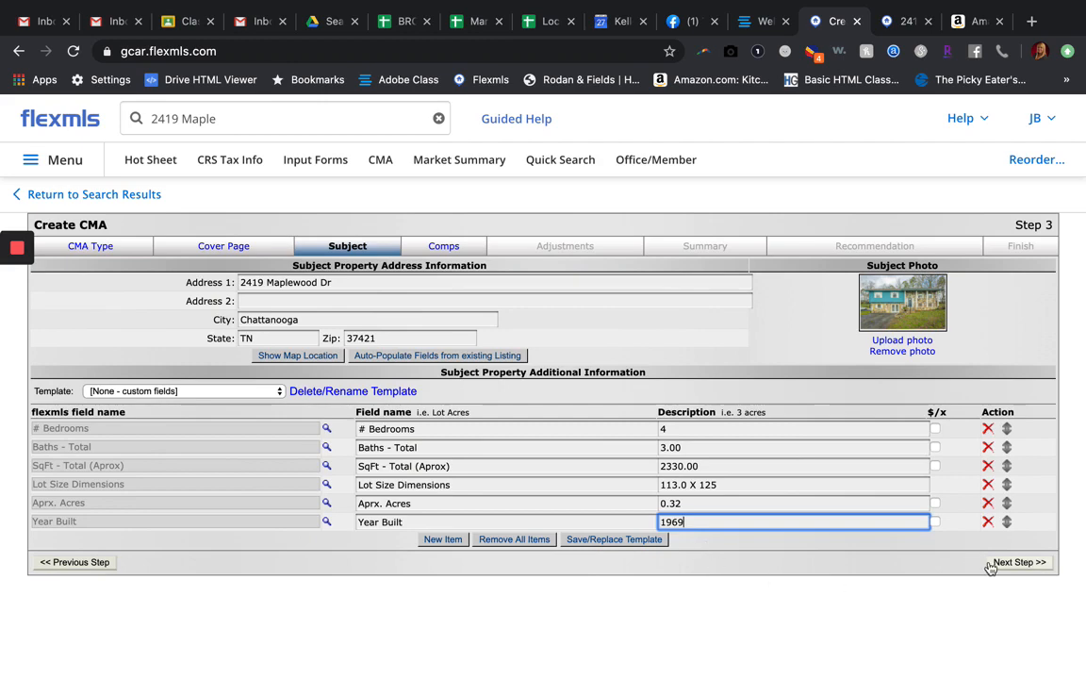
left_click(1030, 565)
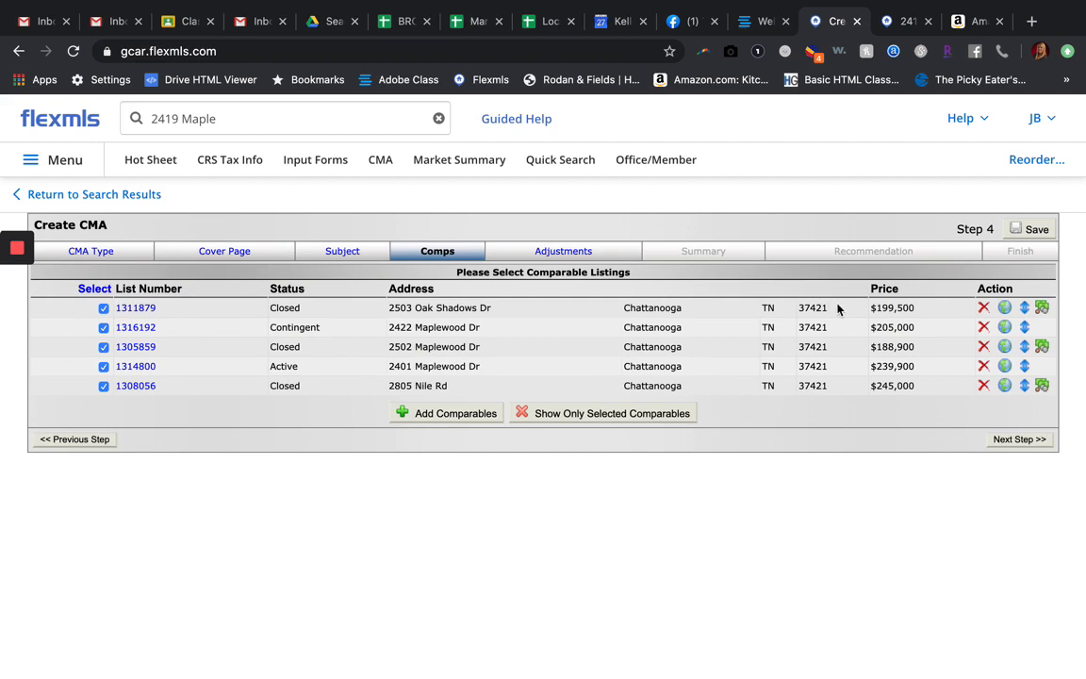
Step: Keep all selected comparables without adjustments and advance past the price summary to the listing price recommendation
left_click(1018, 440)
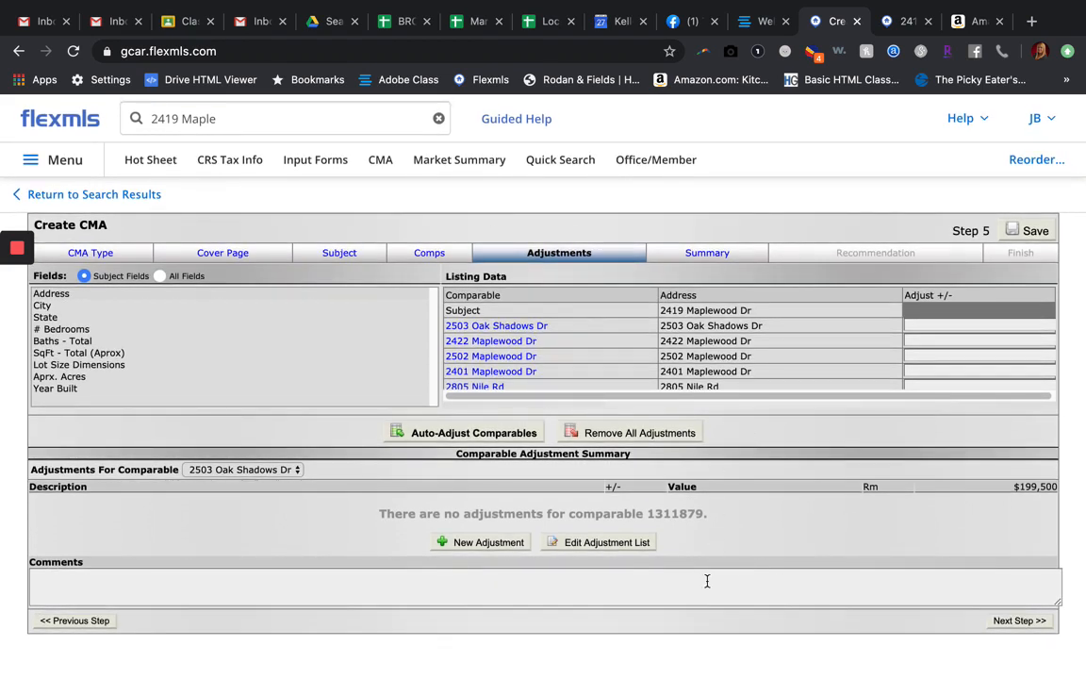
left_click(1022, 620)
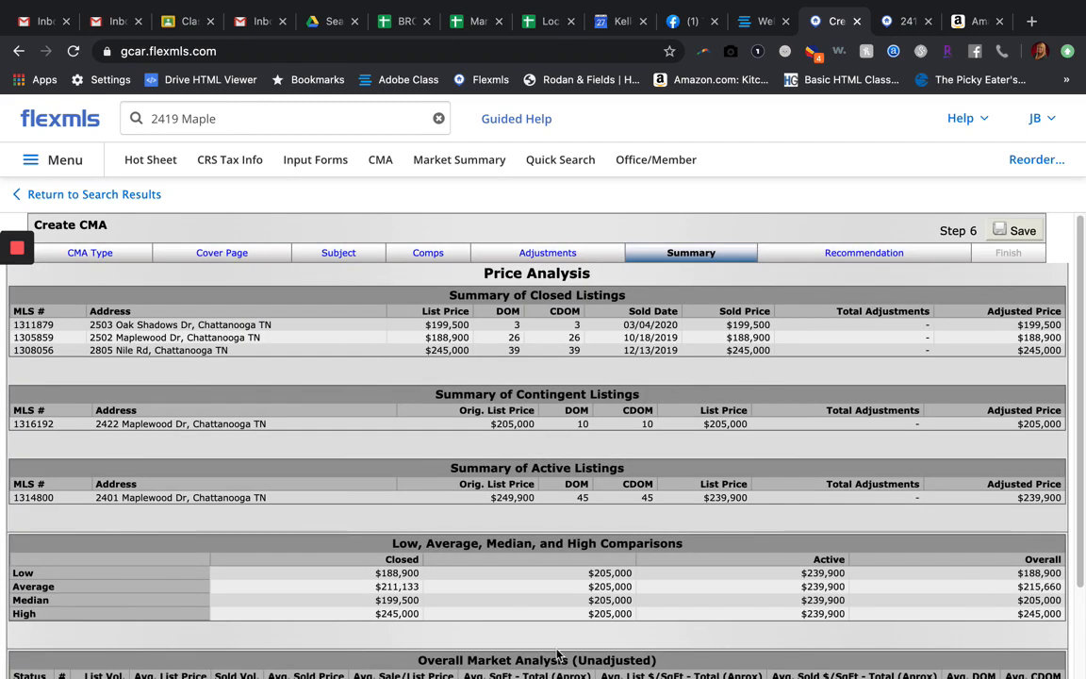
scroll(724, 396, "down", 2)
scroll(725, 396, "up", 2)
scroll(728, 449, "down", 3)
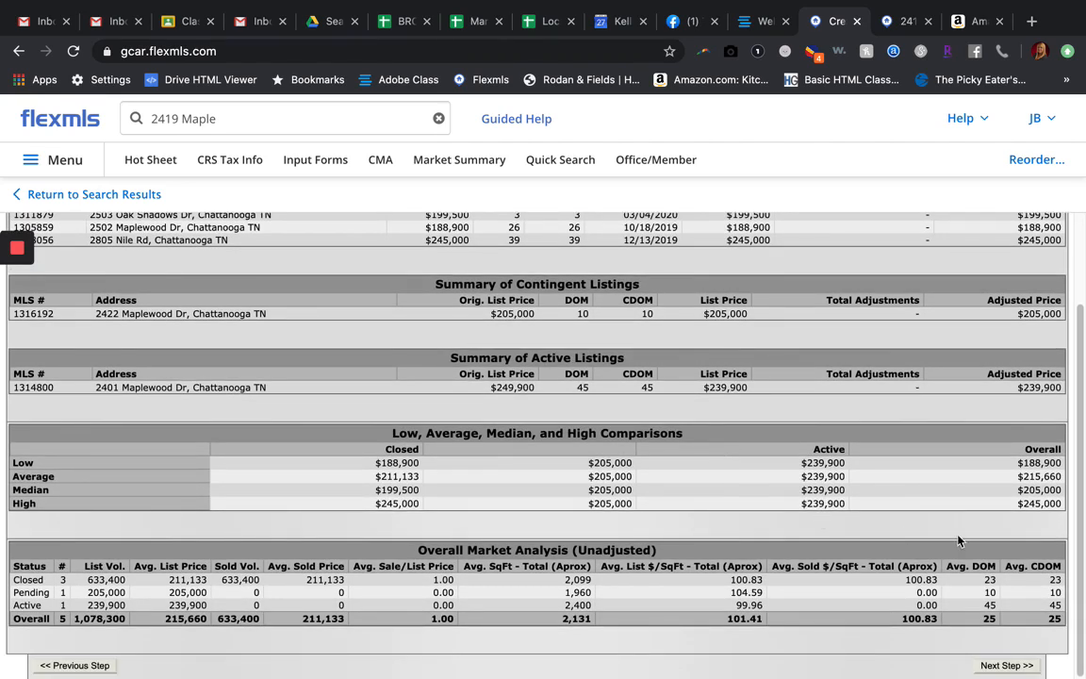
left_click(1001, 665)
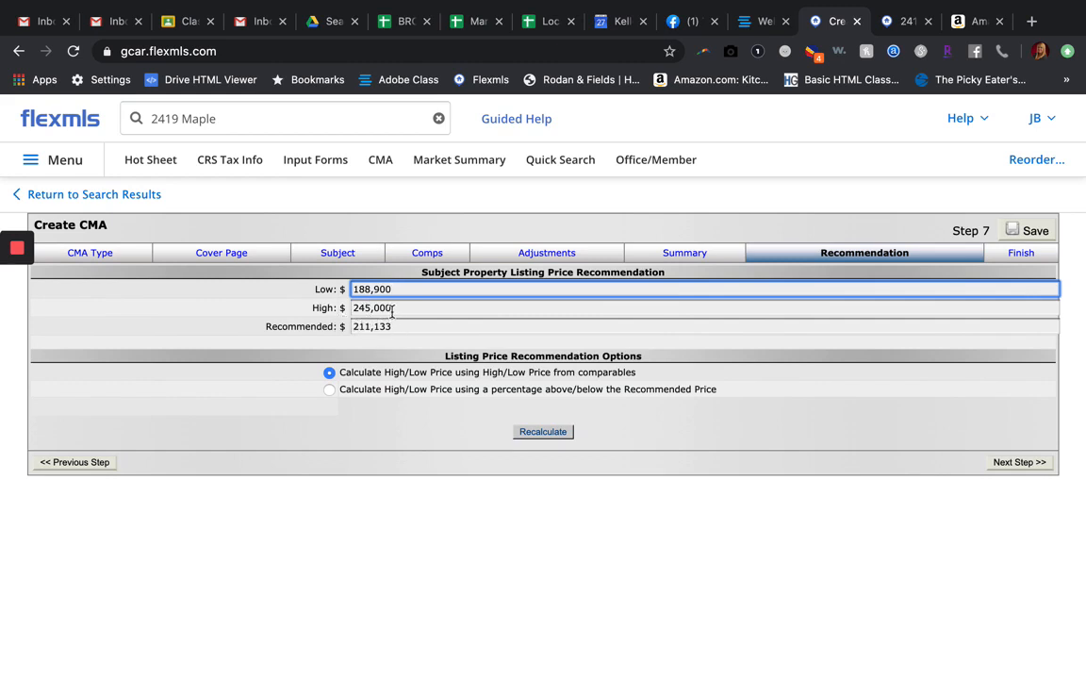
Step: Review the low, high and recommended listing prices, keep them as calculated from the comparables, and continue to the finish step
left_click_drag(393, 327, 353, 327)
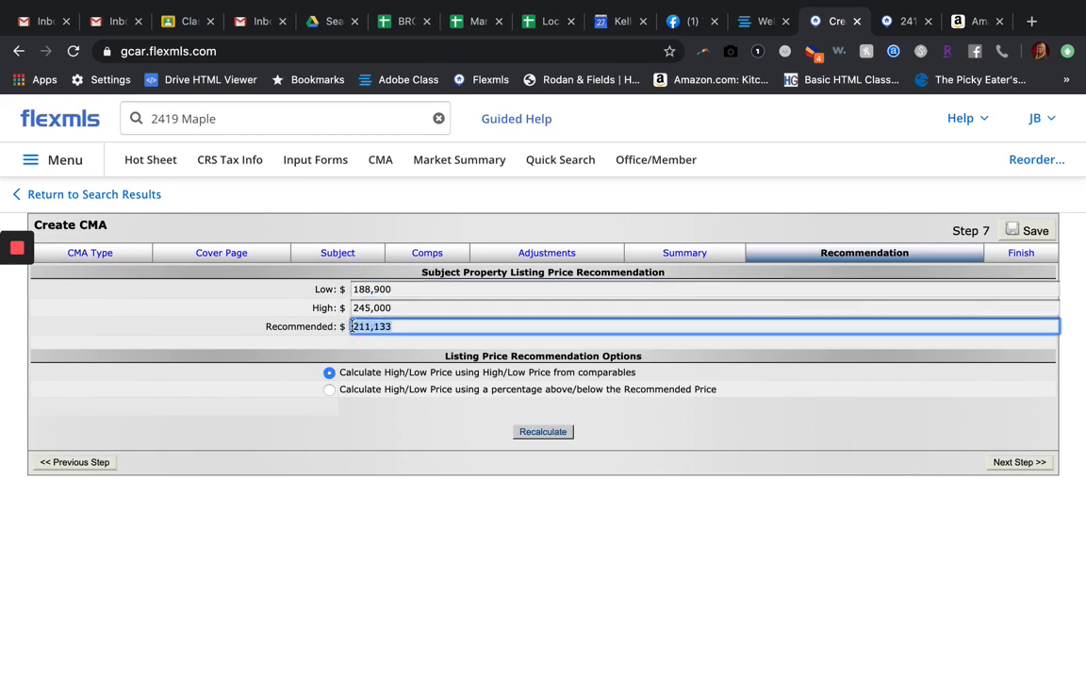
left_click(392, 321)
key("shift+Tab")
key("shift+Tab")
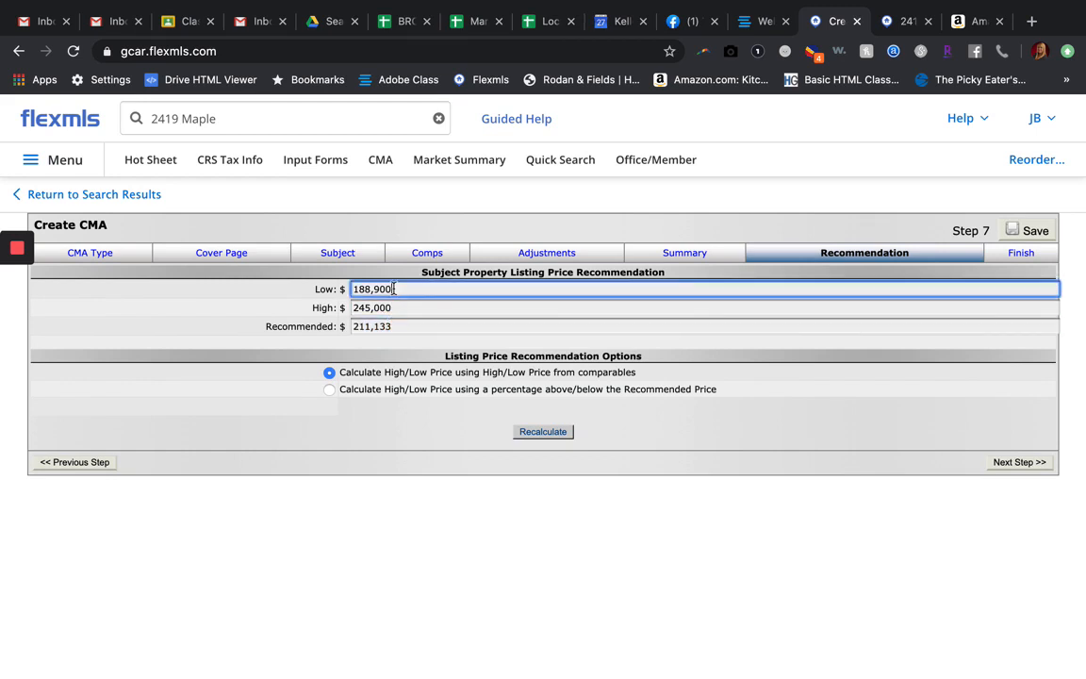
left_click(397, 325)
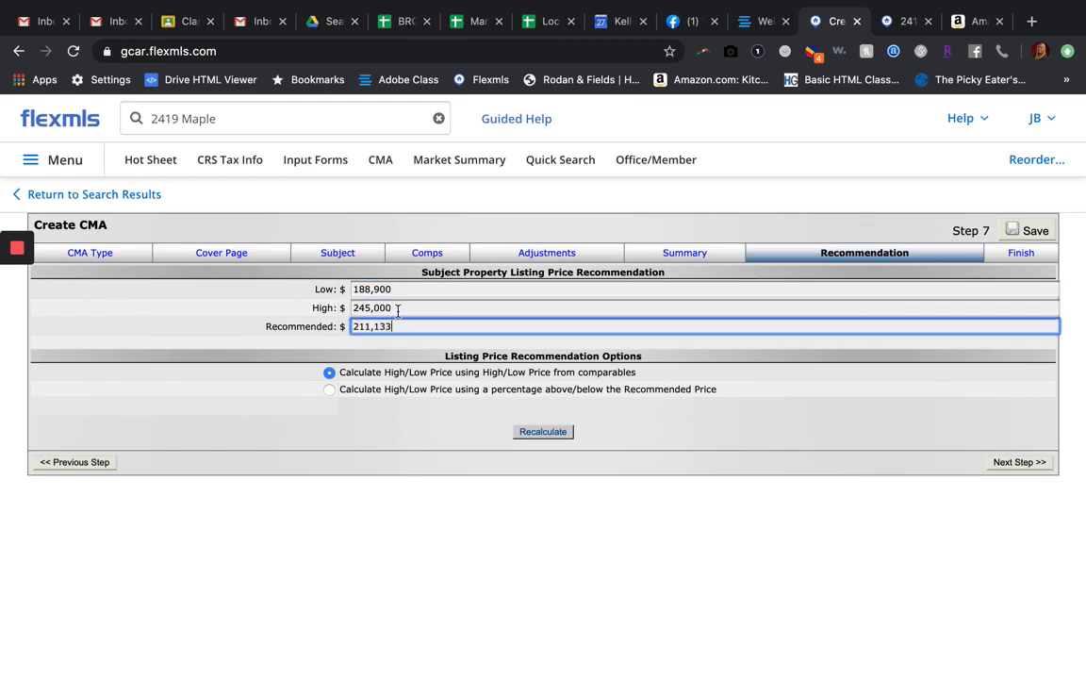
left_click(387, 307)
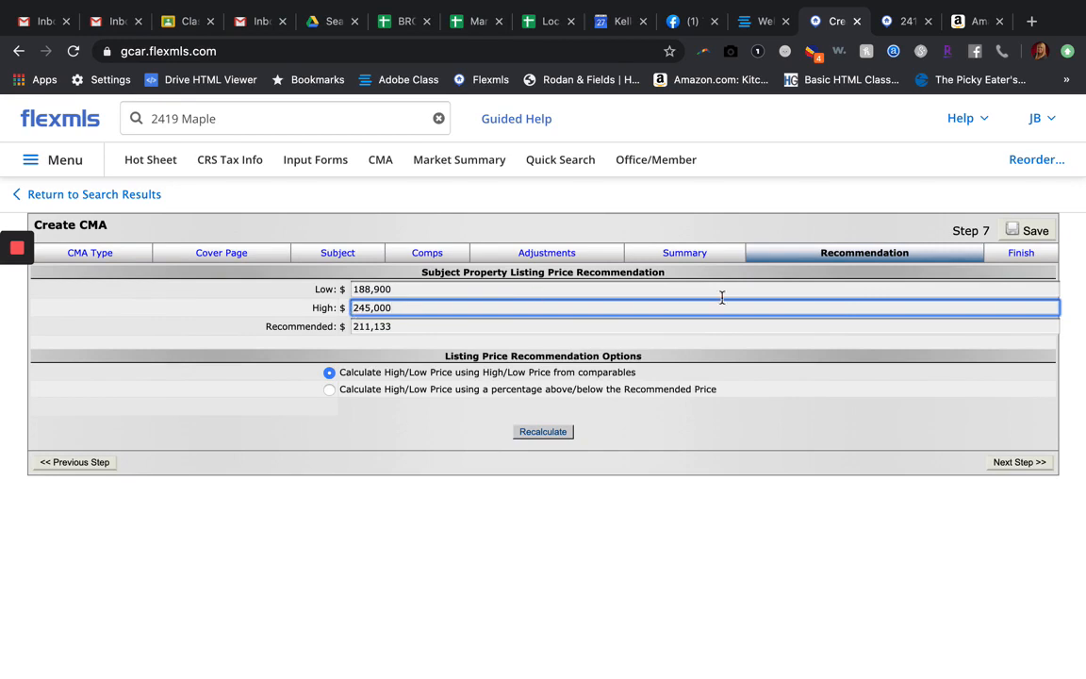
left_click(1005, 463)
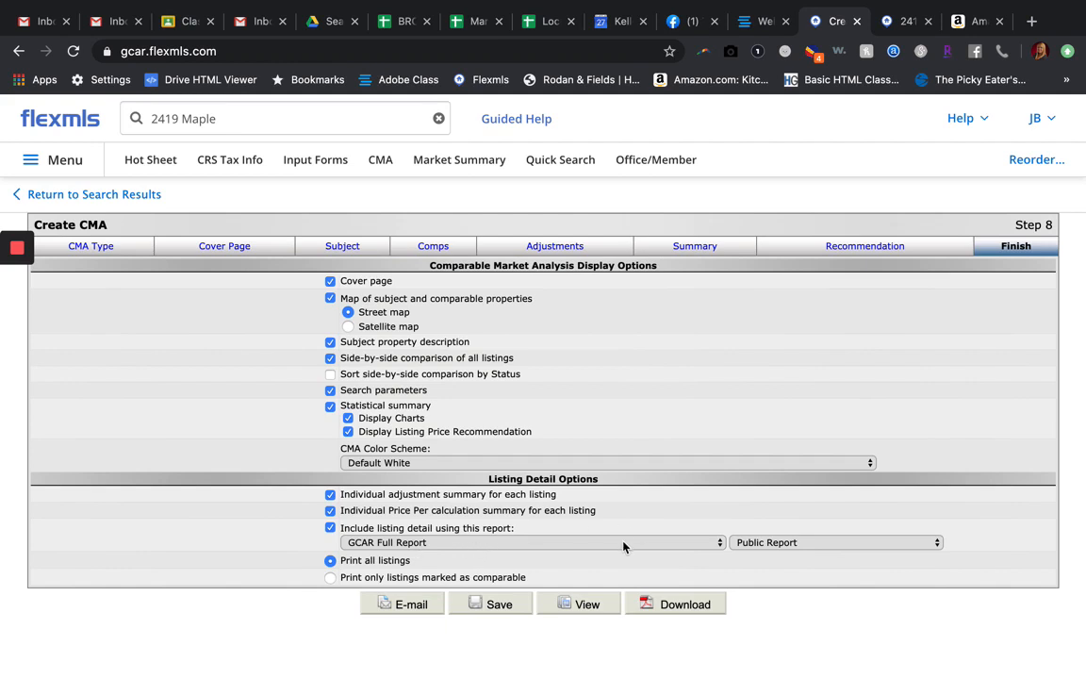
Step: Keep Public Report as the version of the GCAR Full Report listing detail and view the finished CMA
left_click(753, 545)
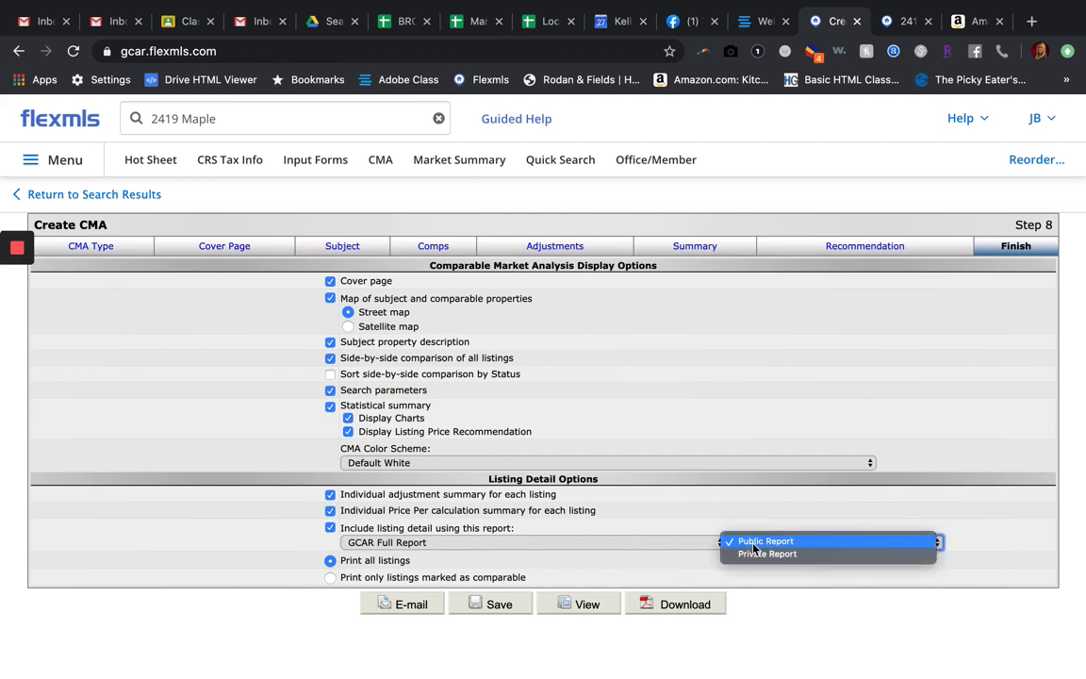
left_click(754, 543)
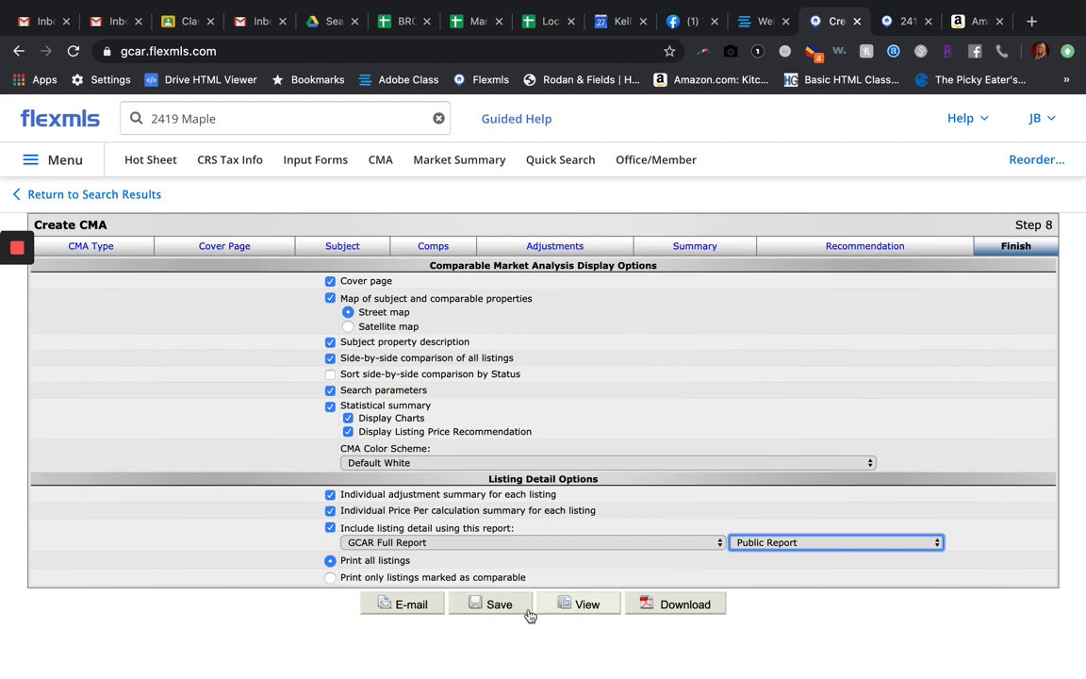
left_click(596, 611)
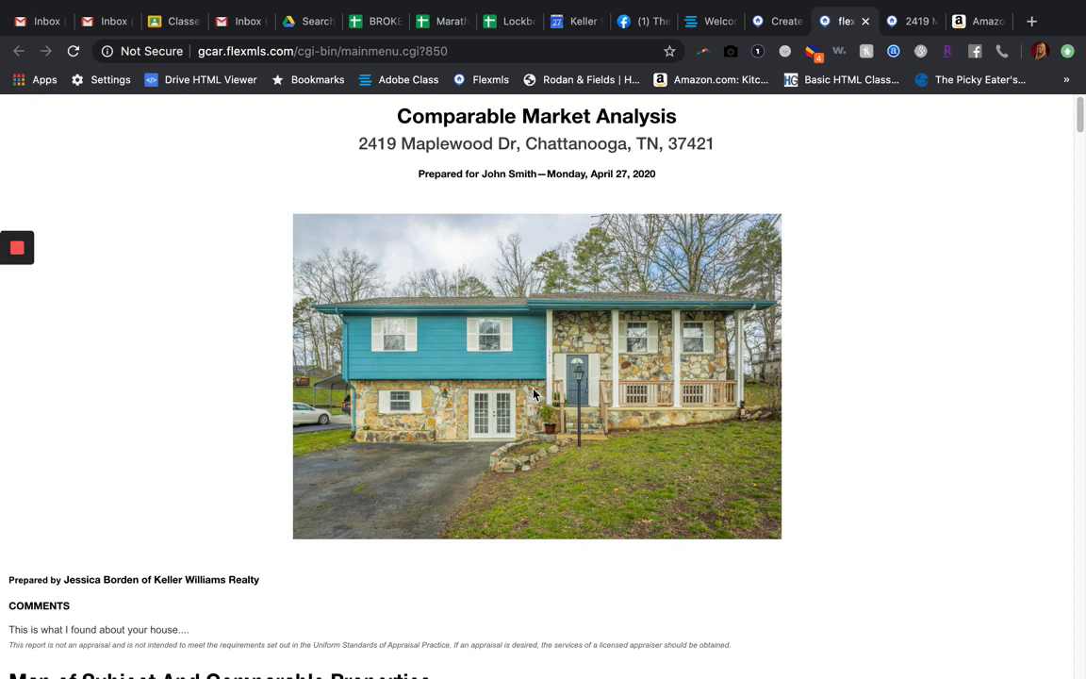
Step: Examine the CMA report's cover page, property map and distances, subject details, side-by-side comparables and price analysis charts
scroll(516, 475, "down", 5)
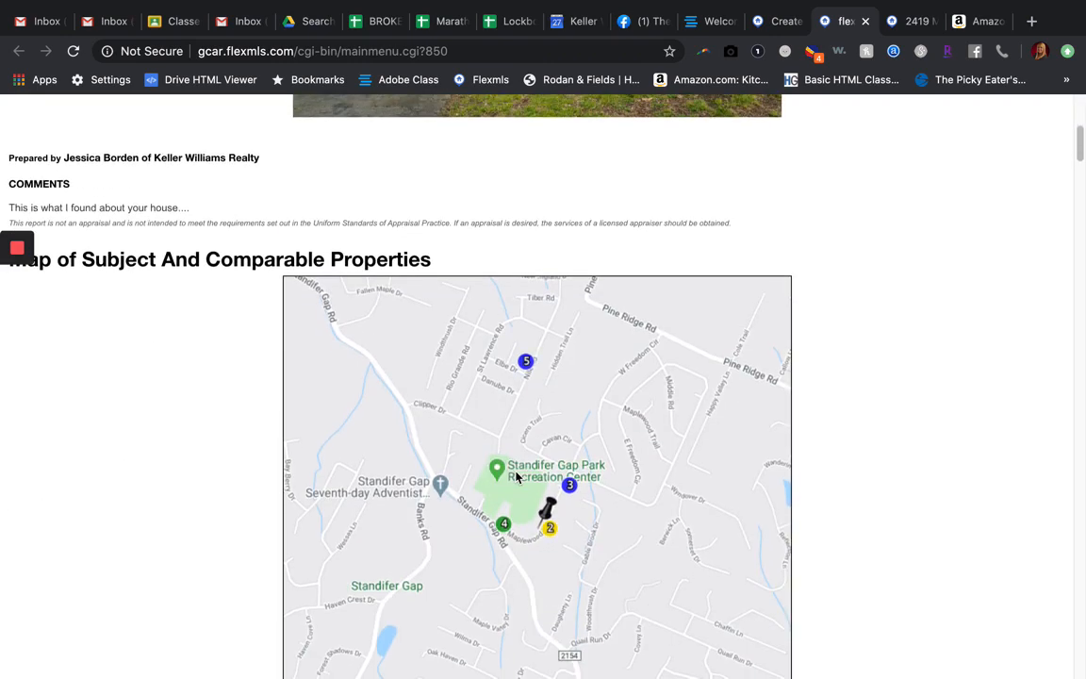
scroll(839, 460, "down", 1)
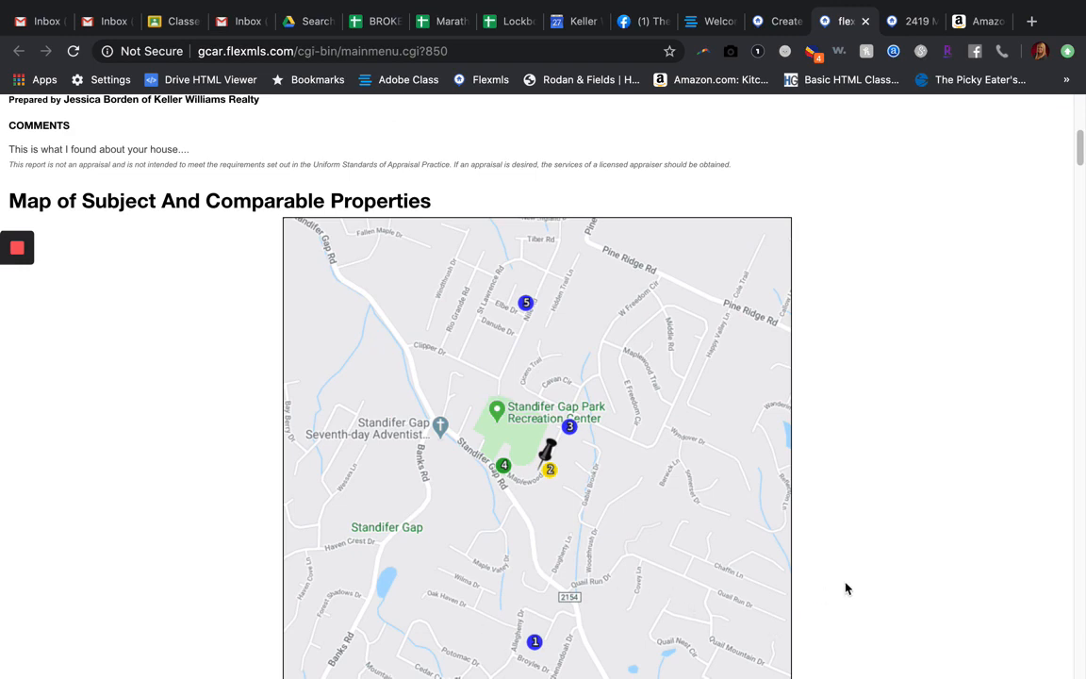
scroll(846, 582, "down", 2)
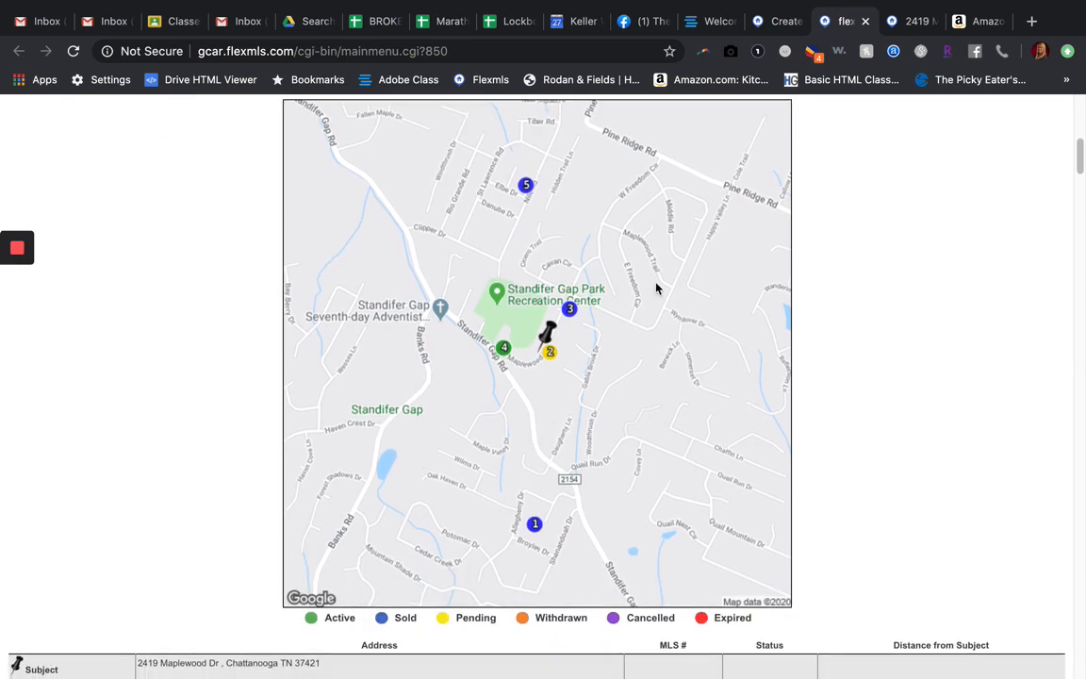
scroll(879, 472, "down", 5)
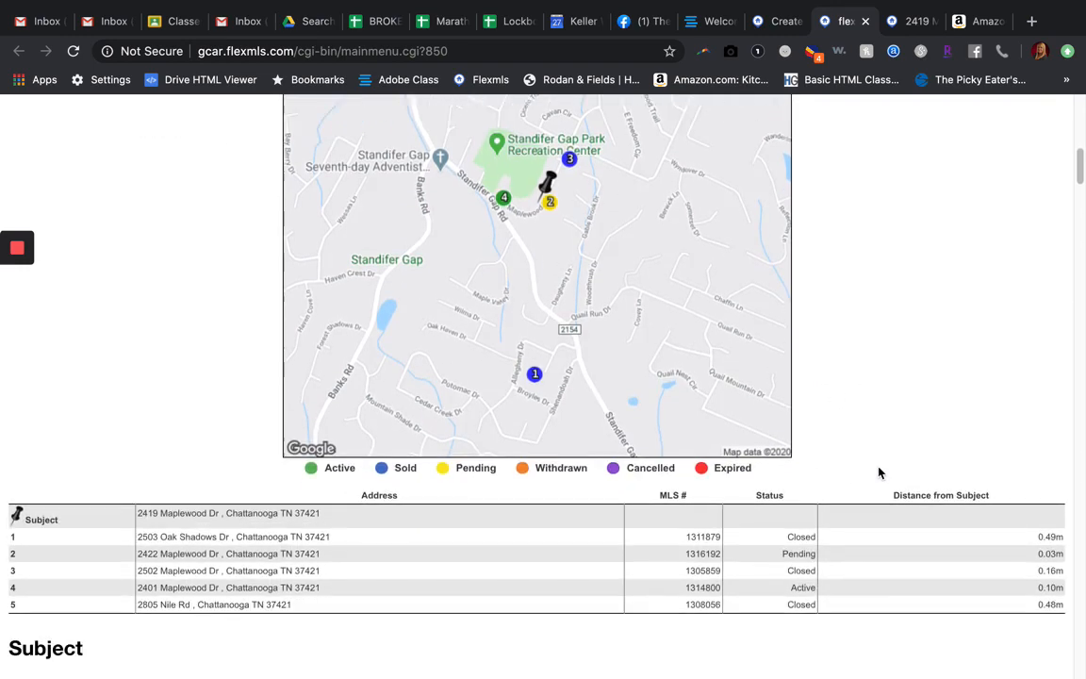
scroll(878, 472, "down", 1)
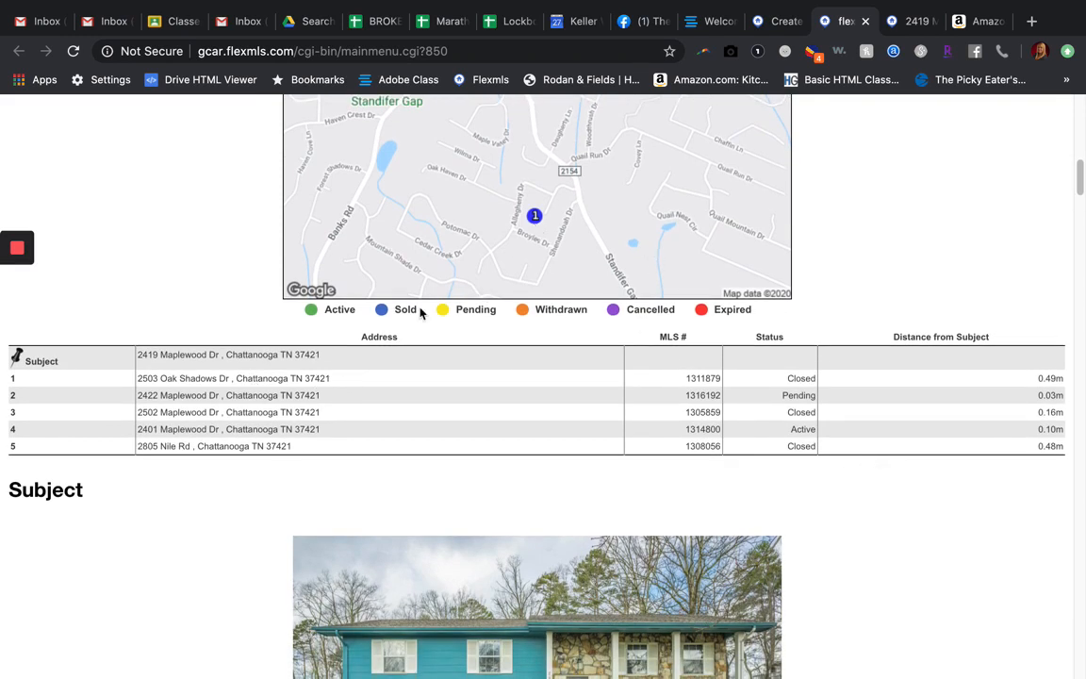
scroll(468, 419, "down", 6)
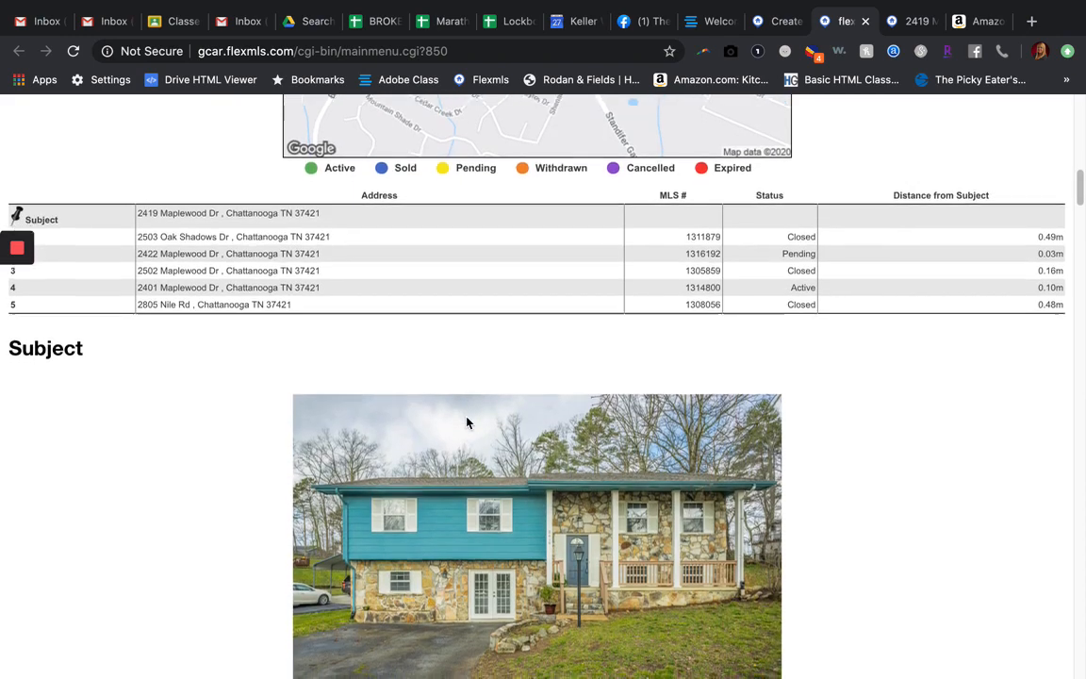
scroll(467, 420, "down", 10)
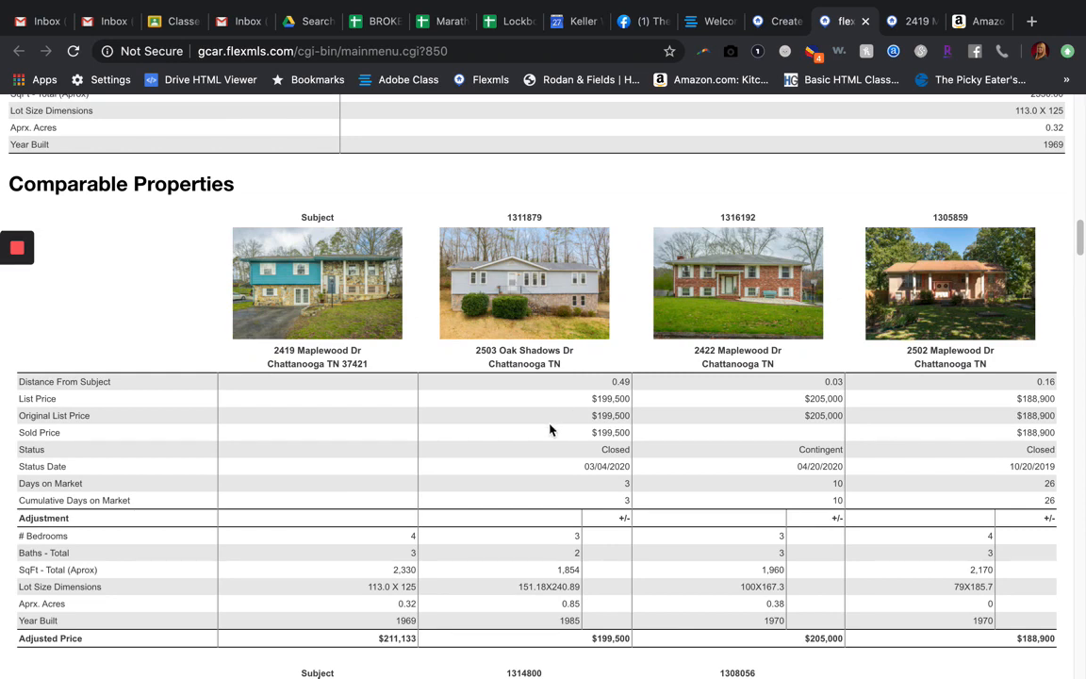
scroll(550, 430, "down", 1)
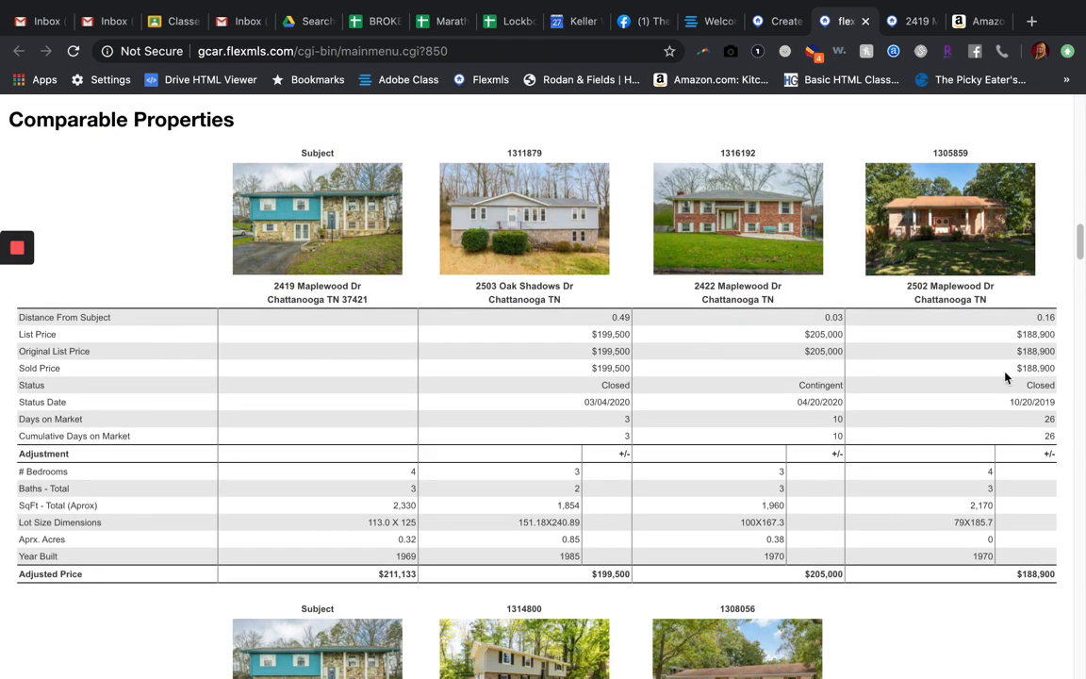
scroll(335, 463, "down", 2)
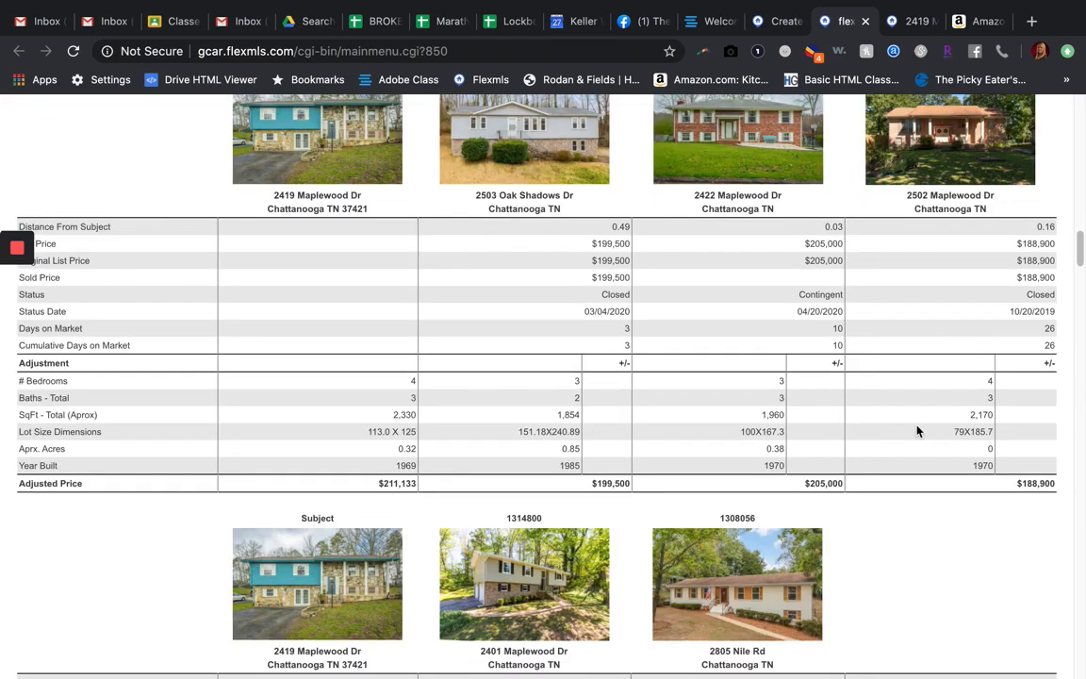
scroll(483, 438, "down", 5)
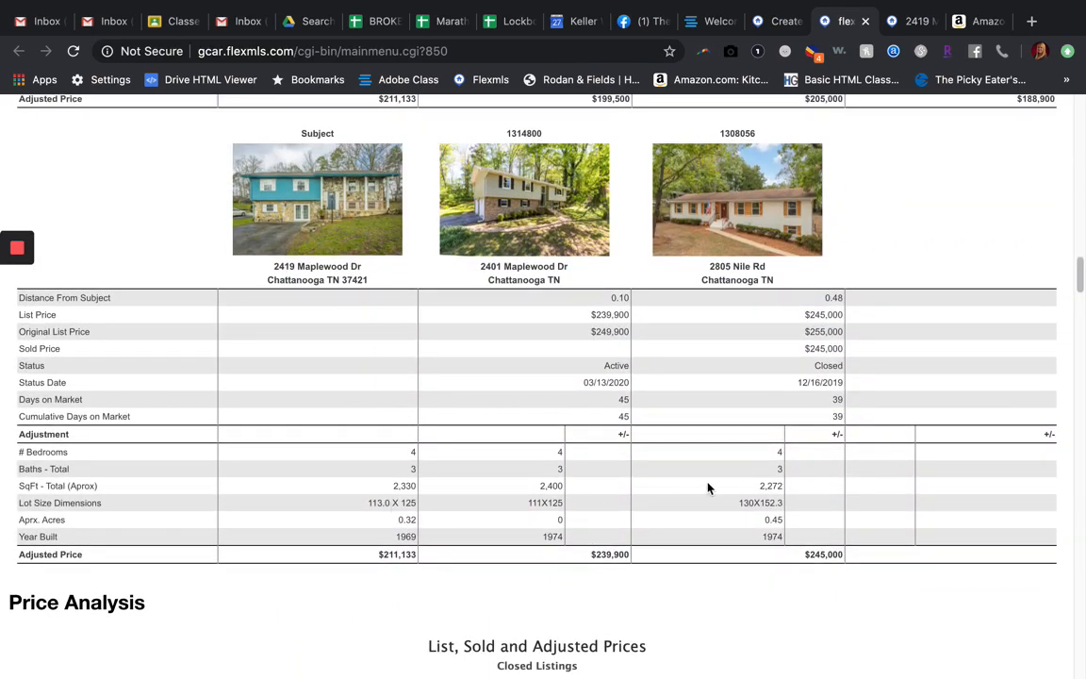
scroll(300, 571, "down", 4)
scroll(300, 571, "down", 3)
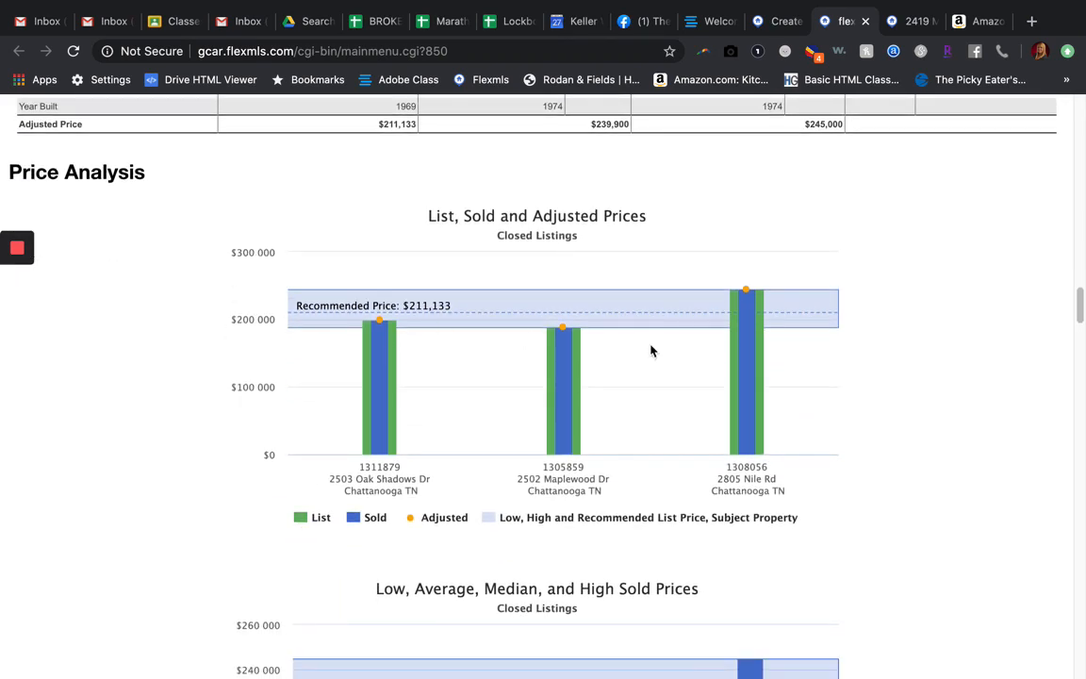
Step: Examine the CMA report's sold-price charts, listing summaries, market analysis, listing price recommendation and individual listing detail pages
scroll(410, 436, "down", 6)
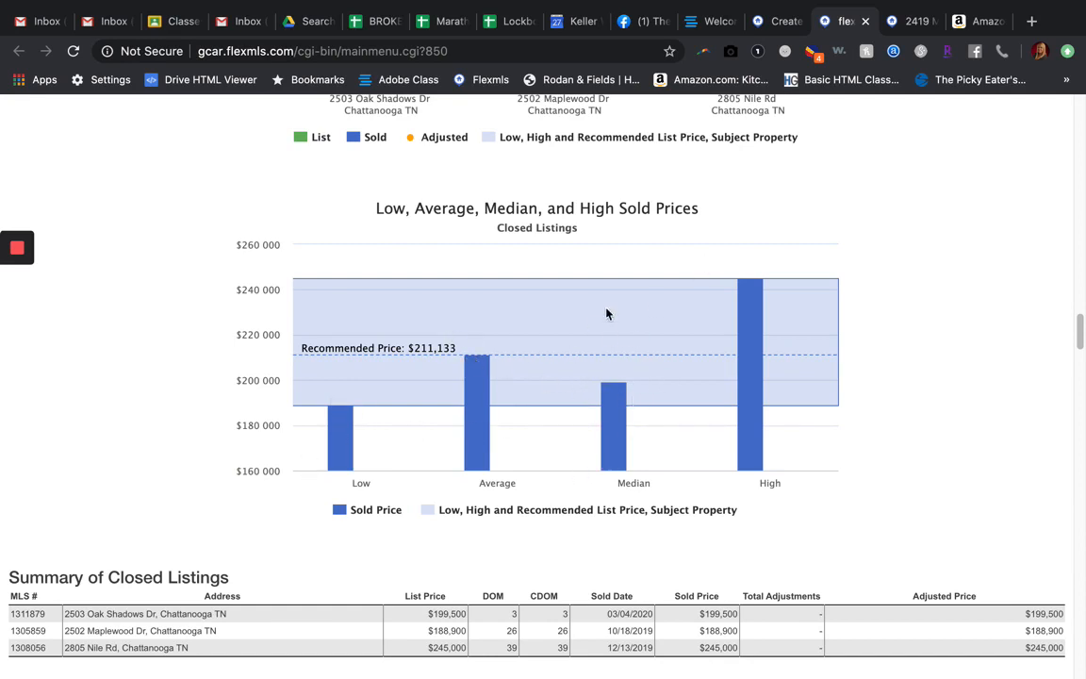
scroll(378, 506, "down", 1)
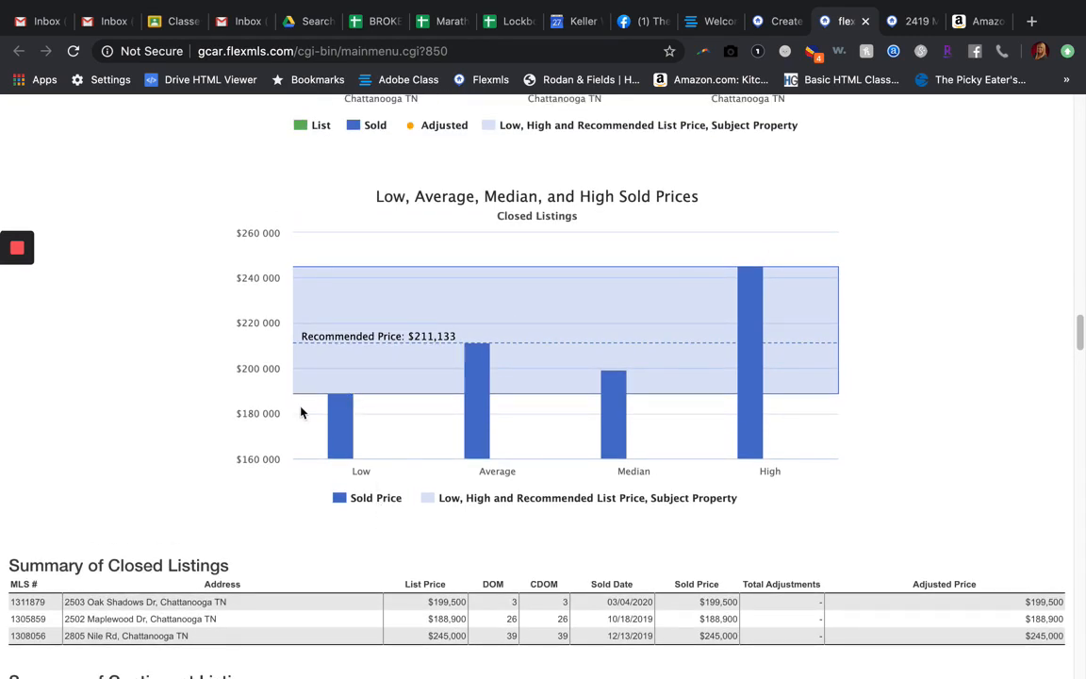
scroll(383, 417, "down", 5)
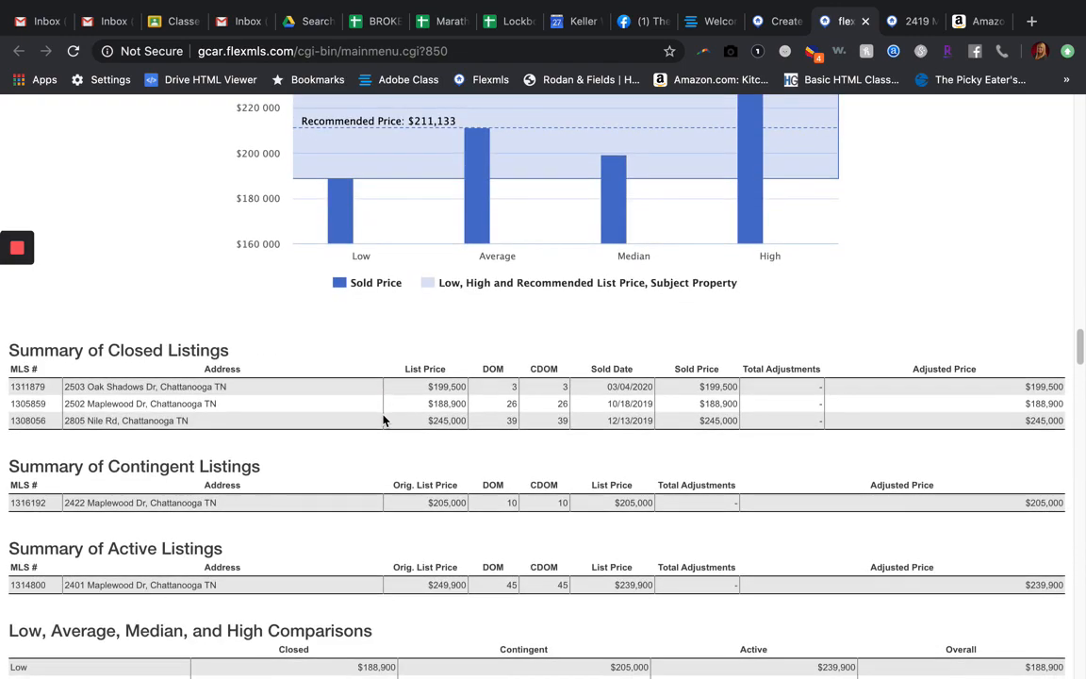
scroll(383, 419, "down", 10)
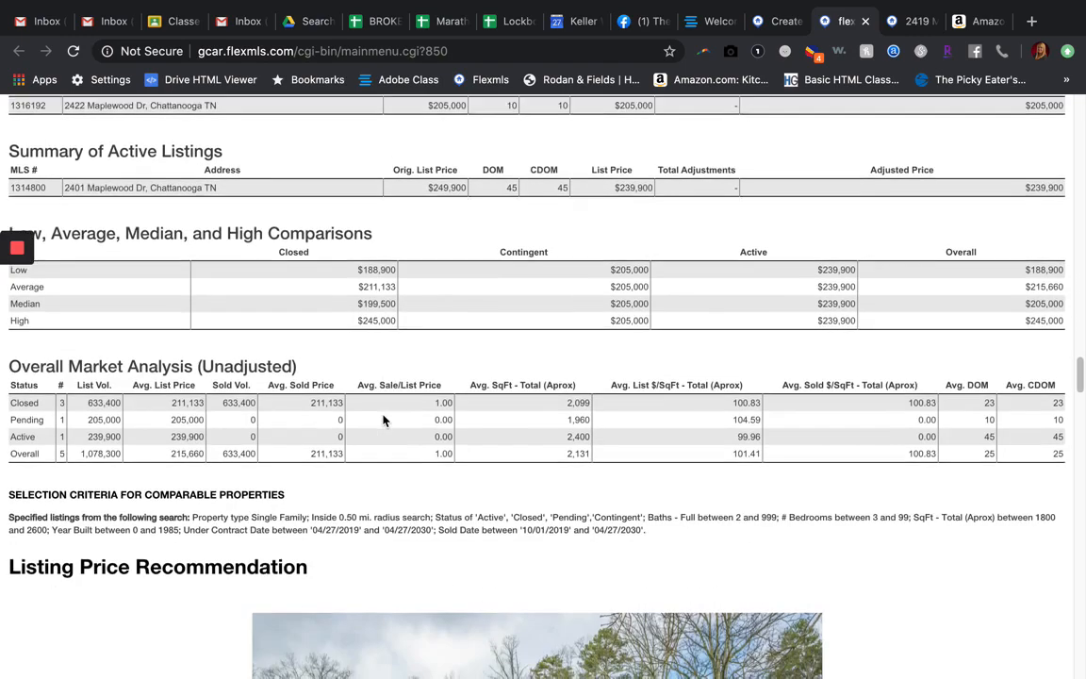
scroll(383, 420, "down", 15)
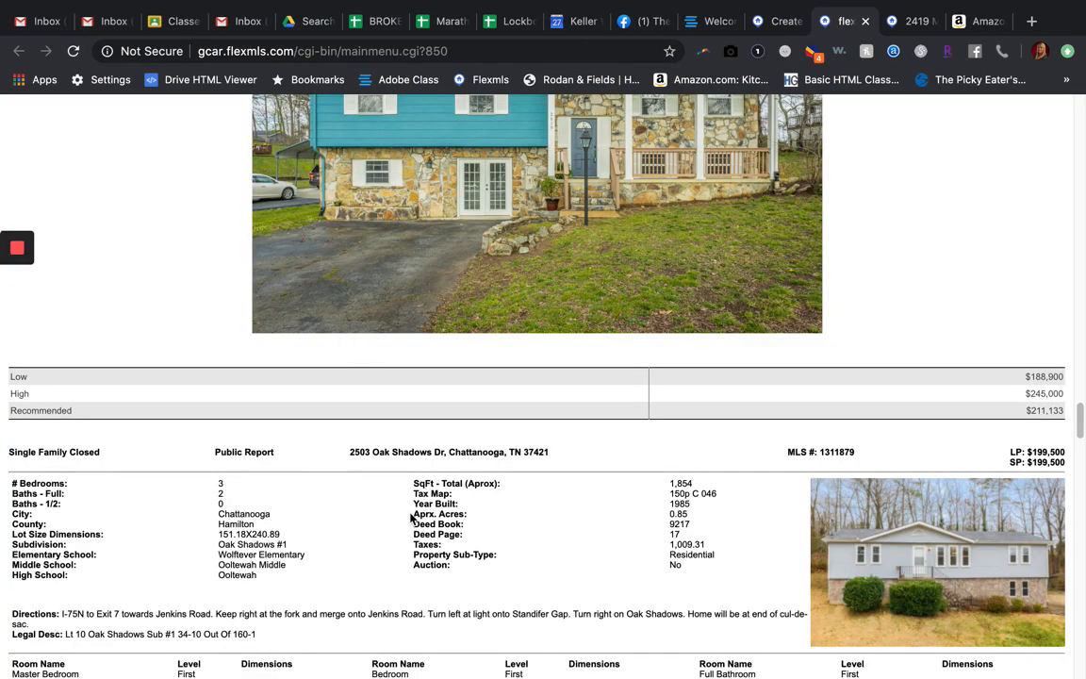
scroll(411, 514, "down", 20)
scroll(411, 517, "down", 20)
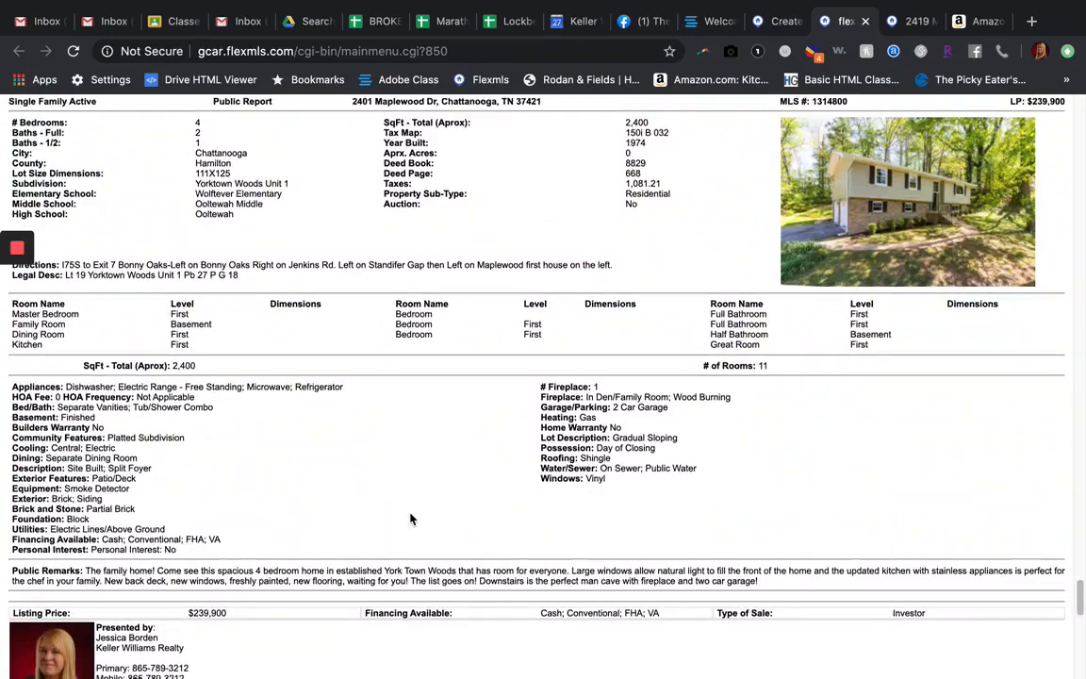
scroll(411, 517, "down", 1)
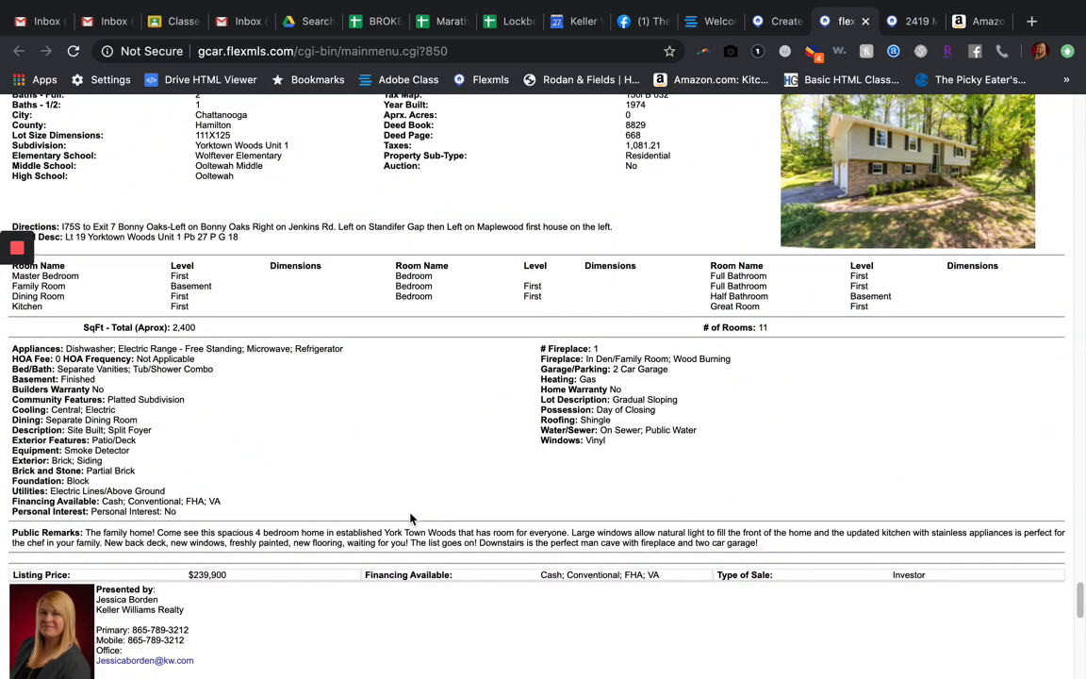
scroll(411, 516, "up", 18)
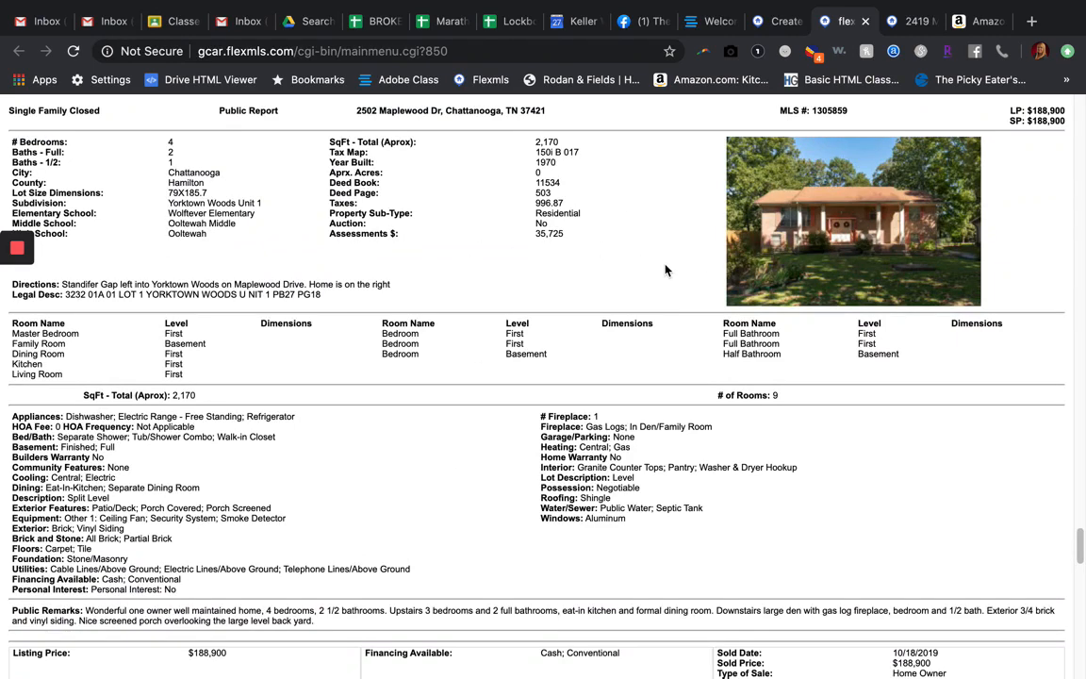
scroll(597, 237, "up", 1)
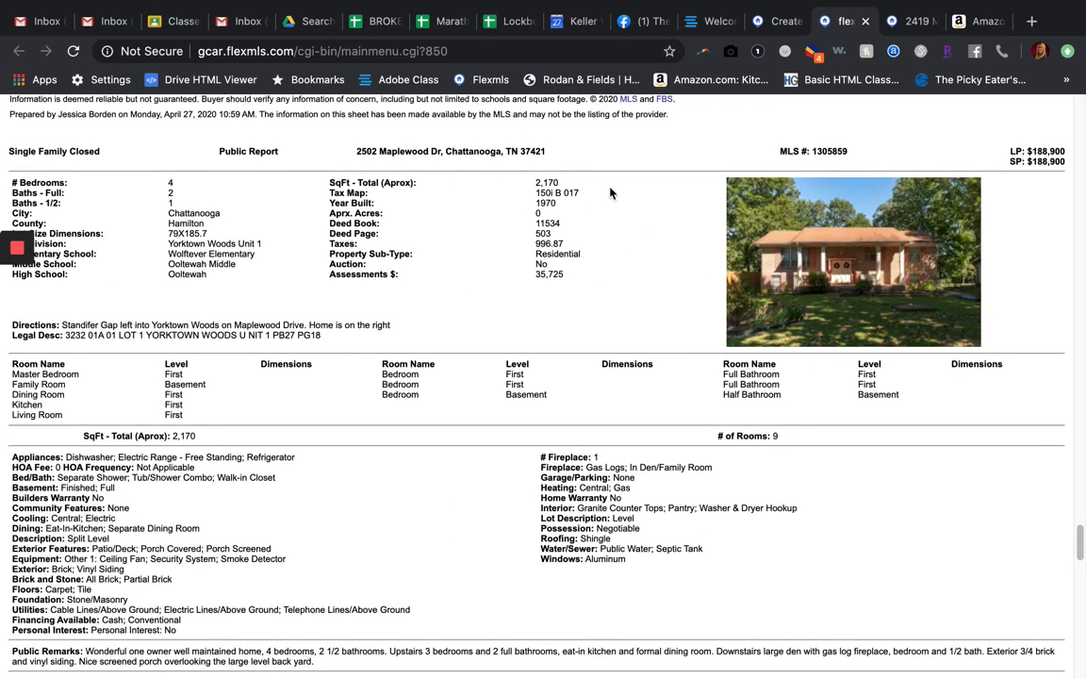
scroll(476, 283, "down", 1)
scroll(425, 310, "up", 2)
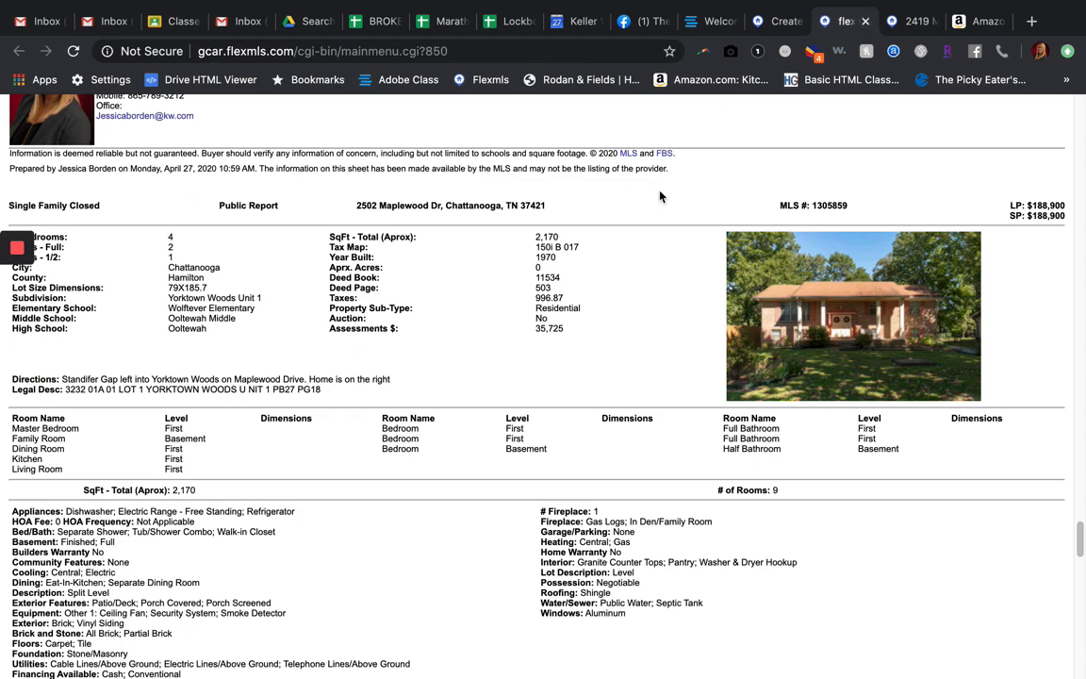
scroll(660, 195, "down", 20)
scroll(660, 195, "down", 3)
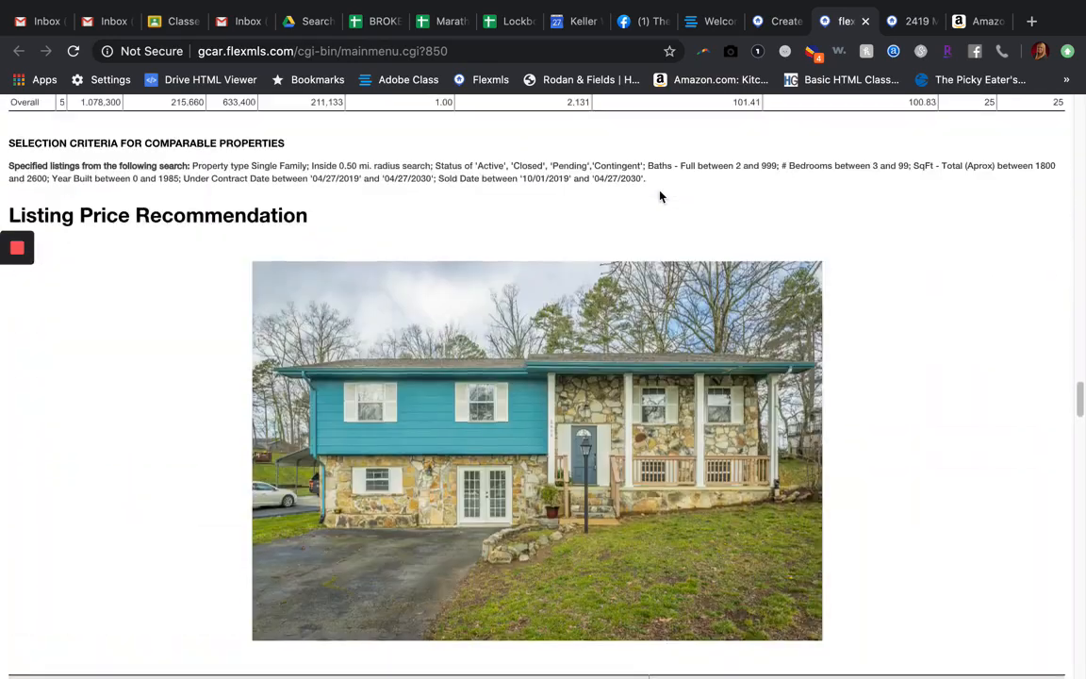
scroll(660, 195, "up", 10)
scroll(659, 195, "up", 1)
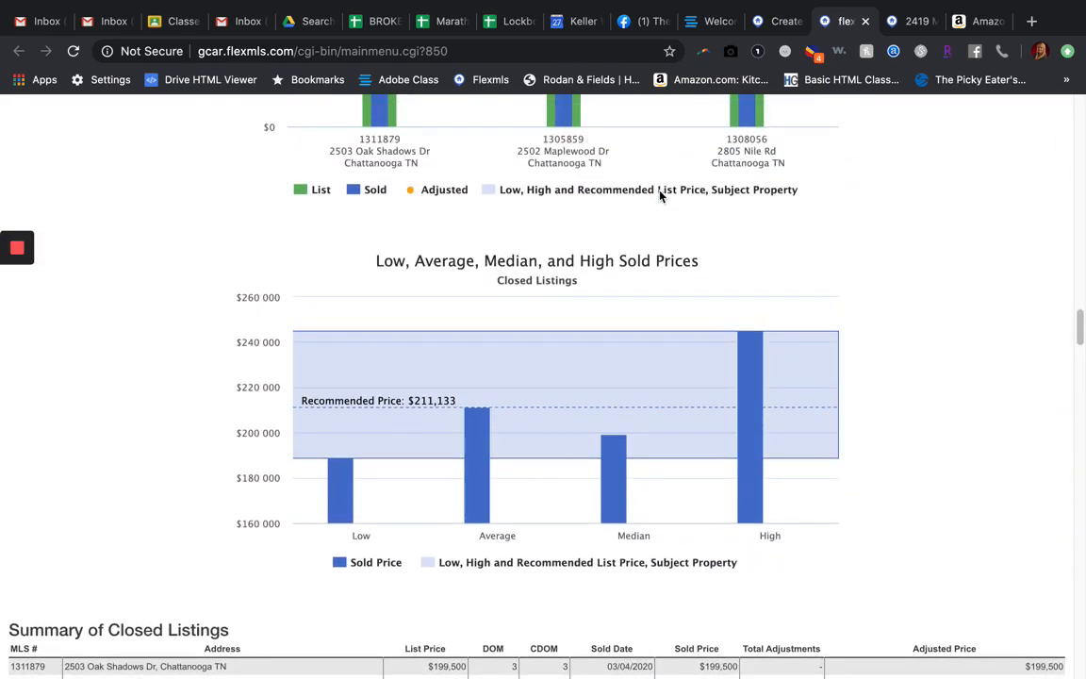
scroll(411, 421, "up", 2)
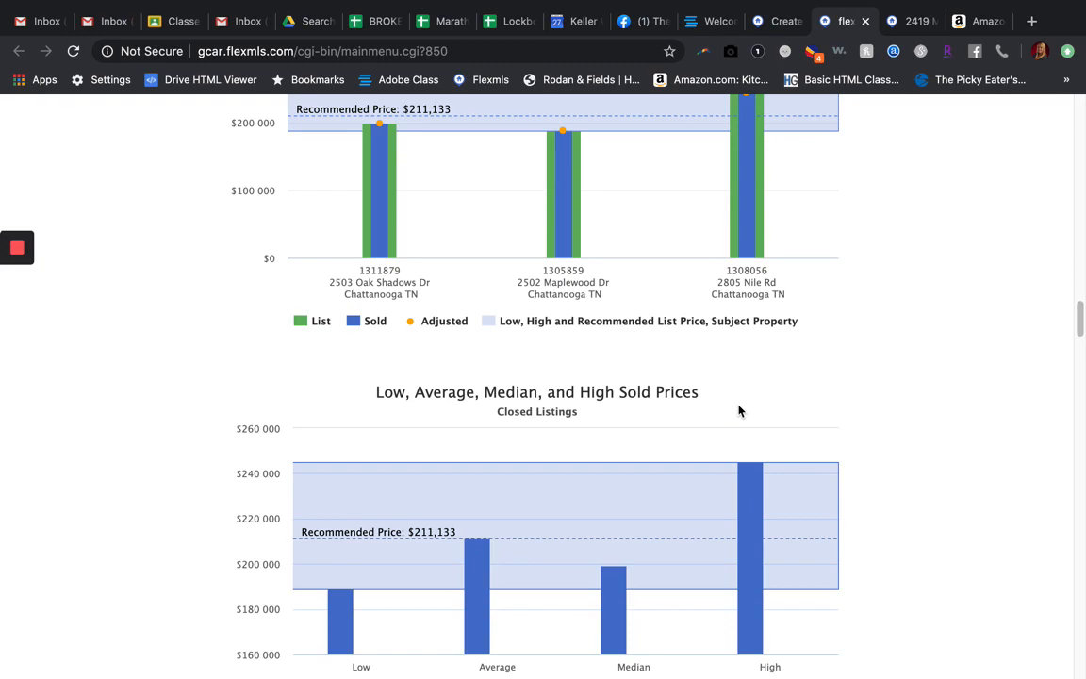
scroll(739, 411, "up", 15)
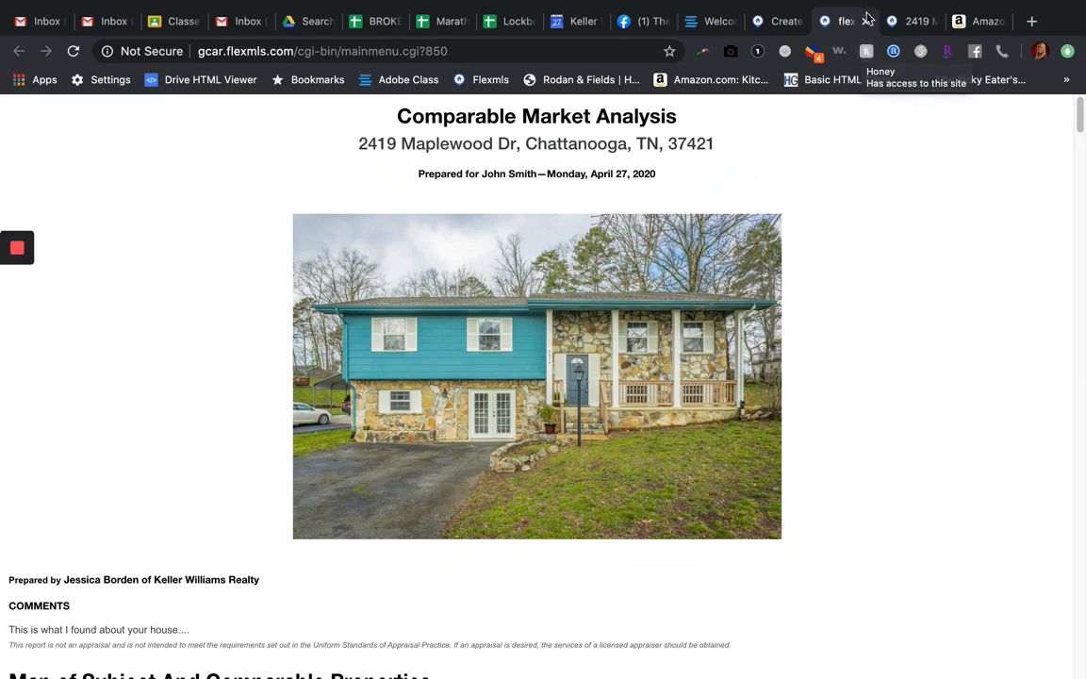
left_click(864, 21)
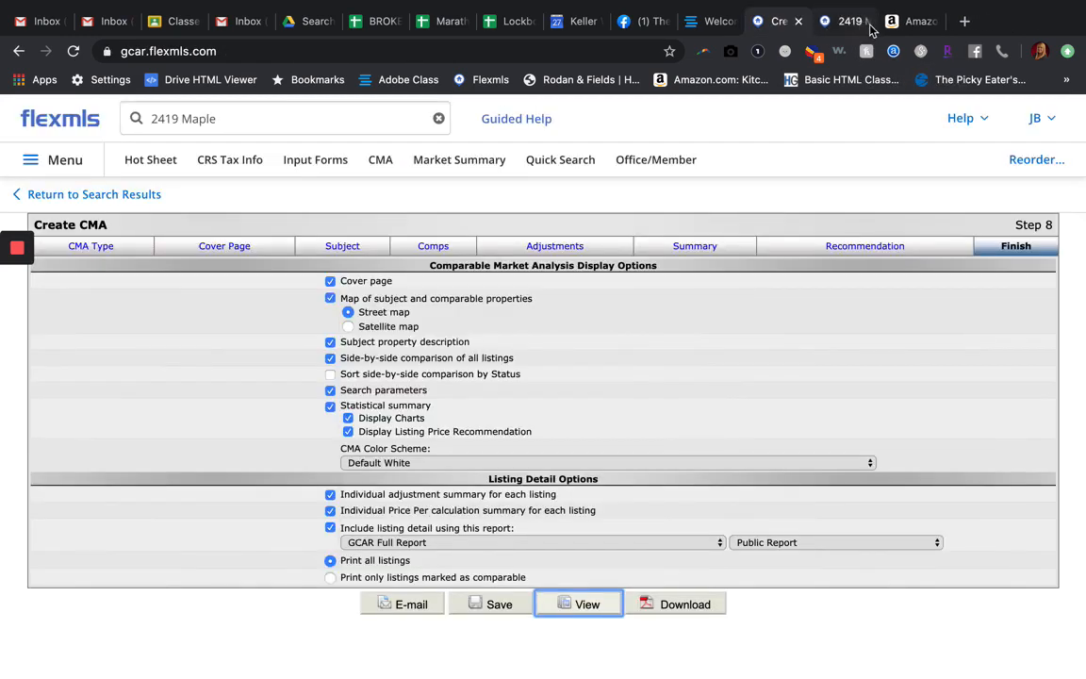
left_click(864, 22)
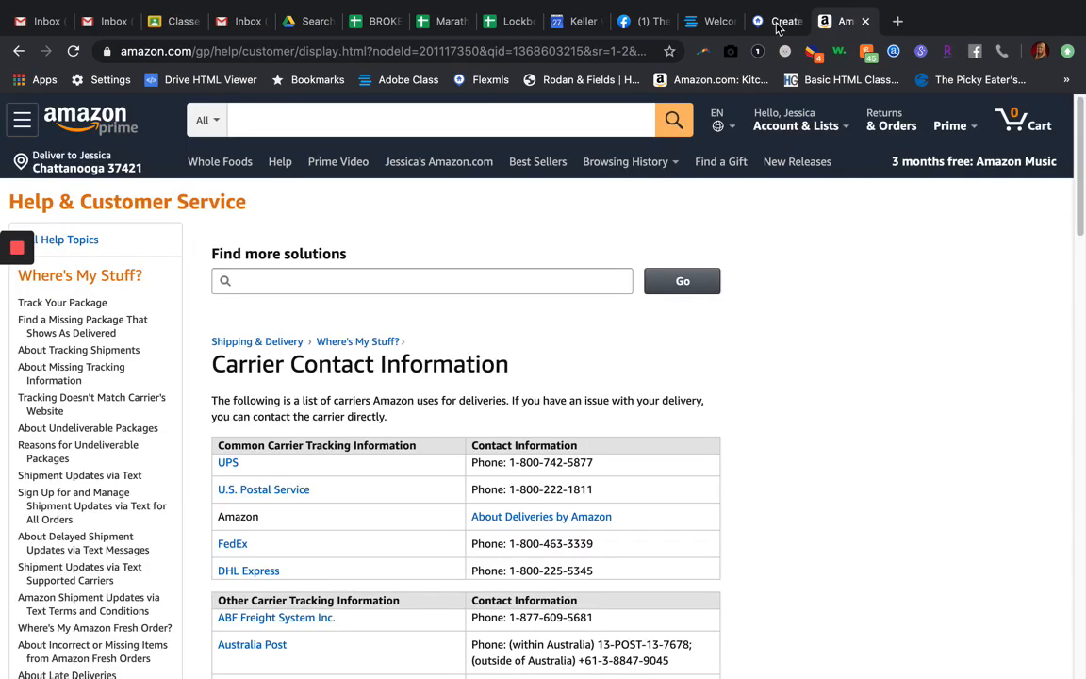
left_click(778, 20)
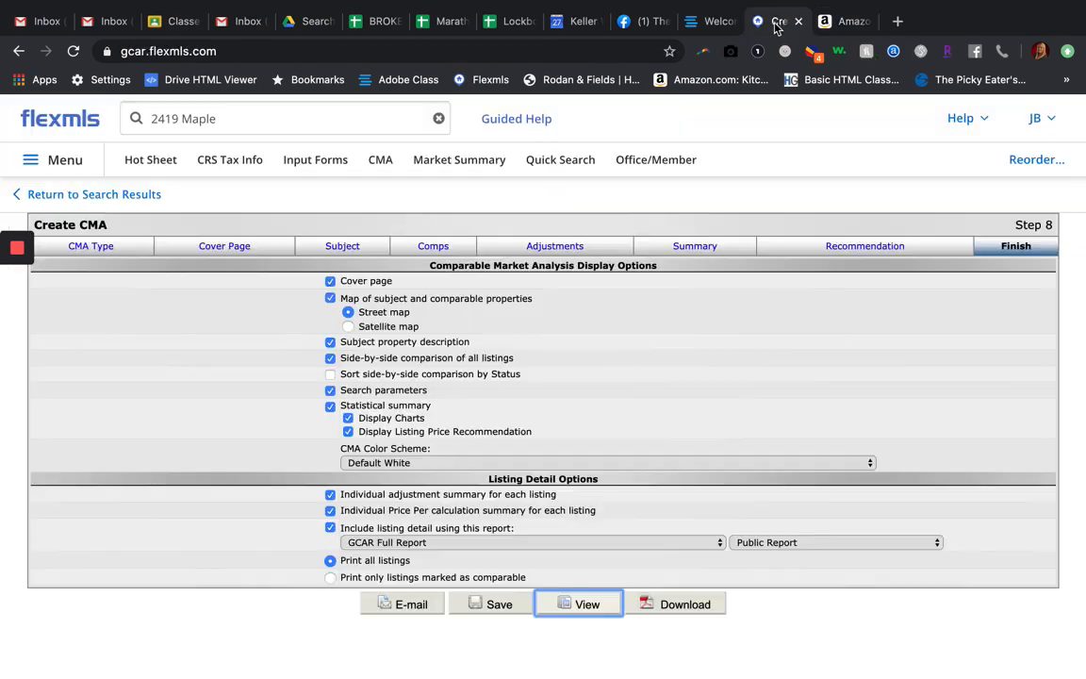
Step: Leave the CMA without saving, return to the search results and open the Single Family search for editing
left_click(107, 194)
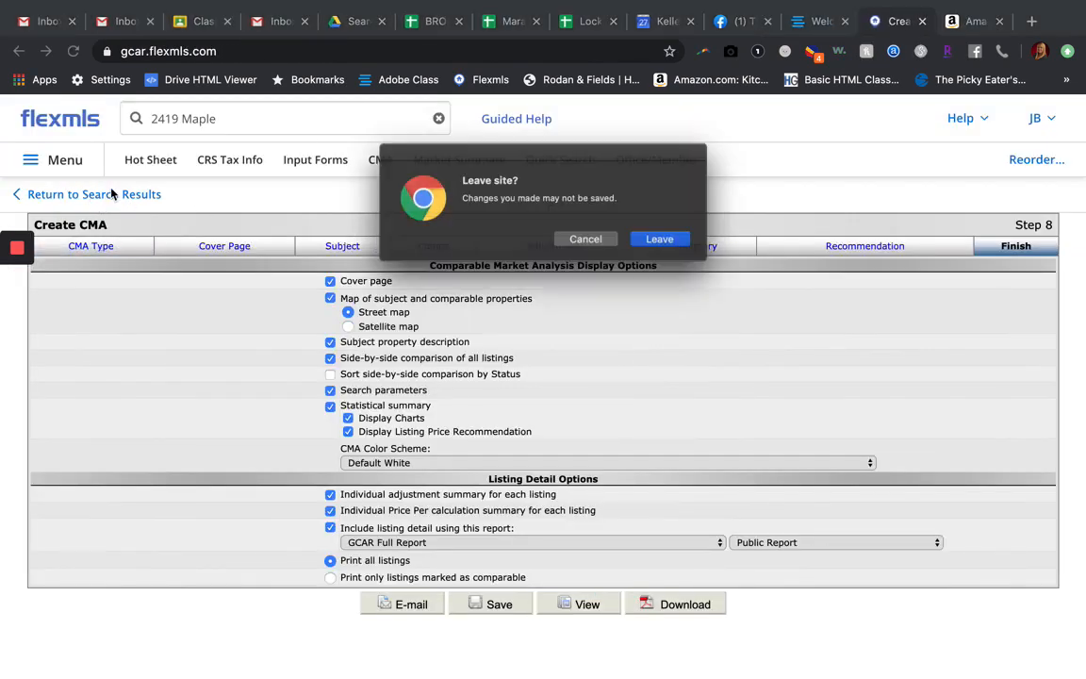
left_click(658, 242)
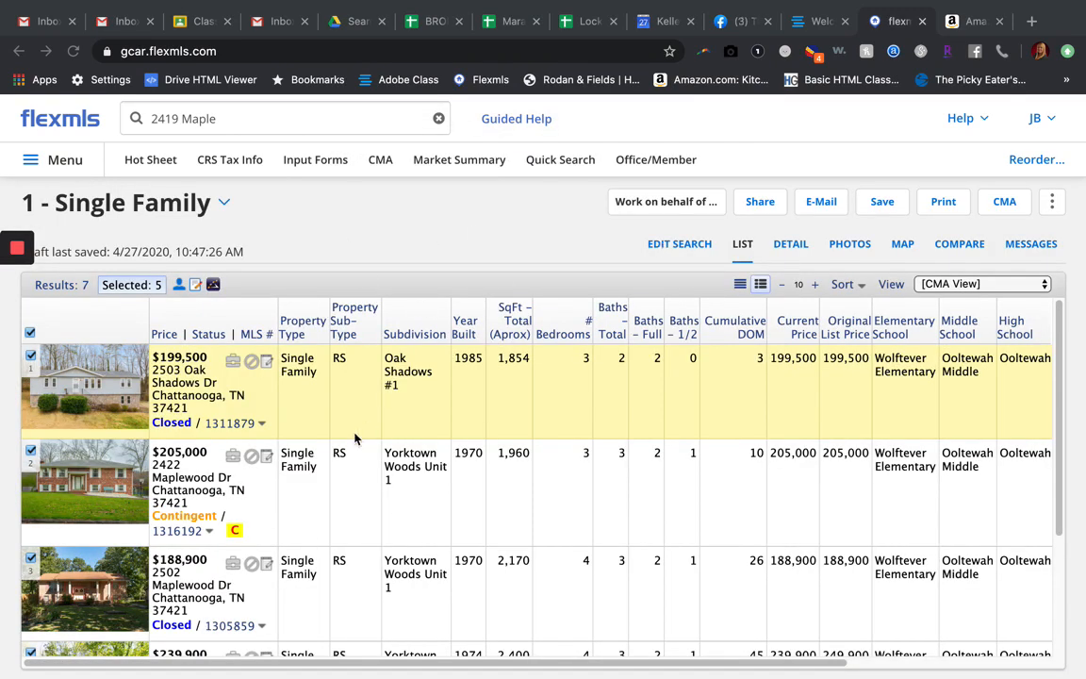
left_click(674, 244)
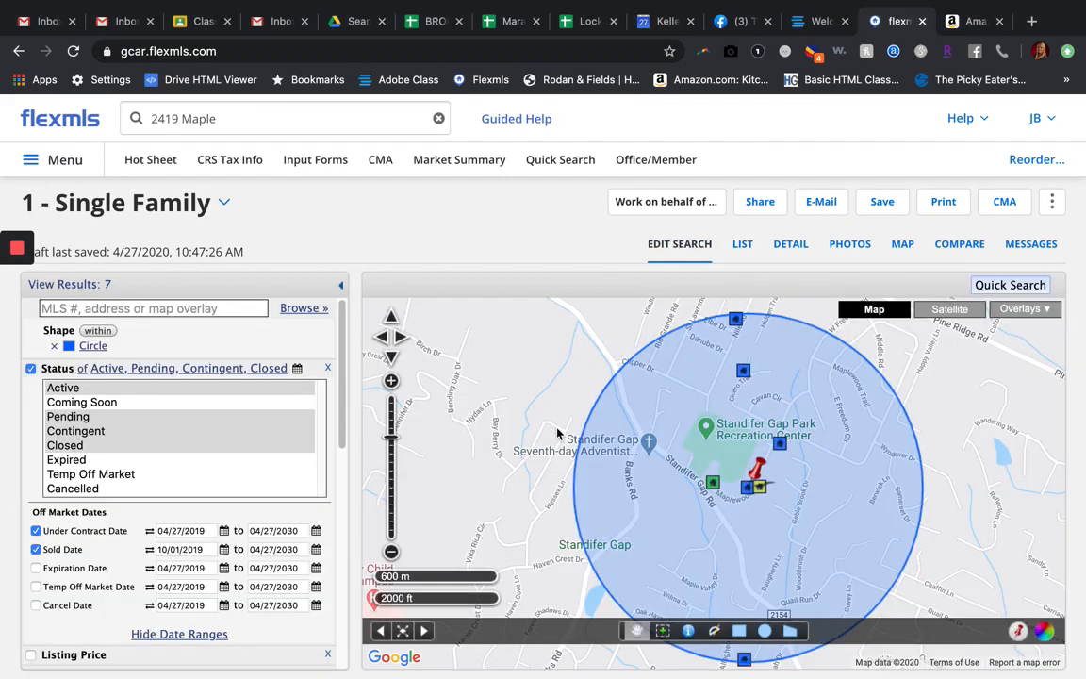
Step: Remove the circle map shape from the Single Family search criteria
scroll(137, 504, "down", 3)
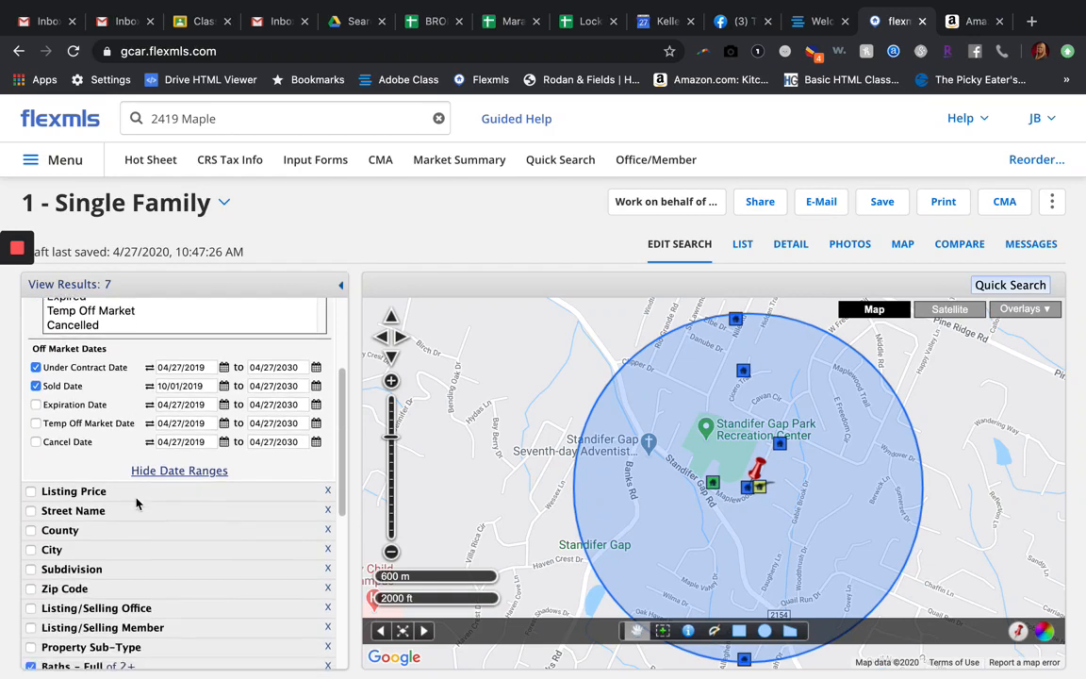
scroll(137, 504, "up", 3)
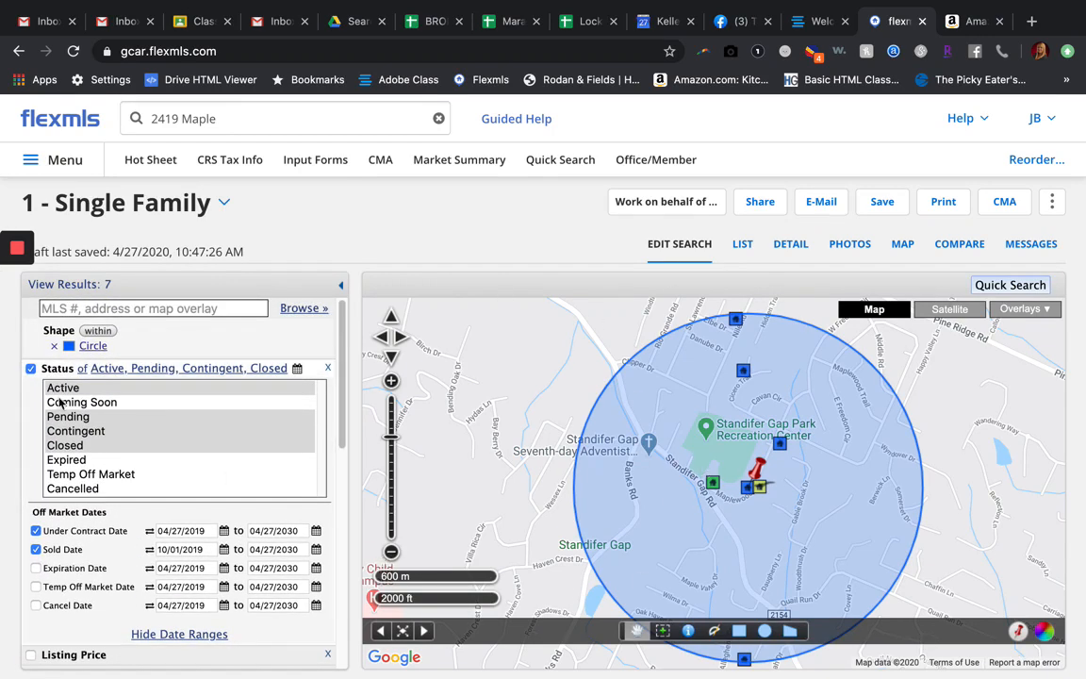
left_click(55, 347)
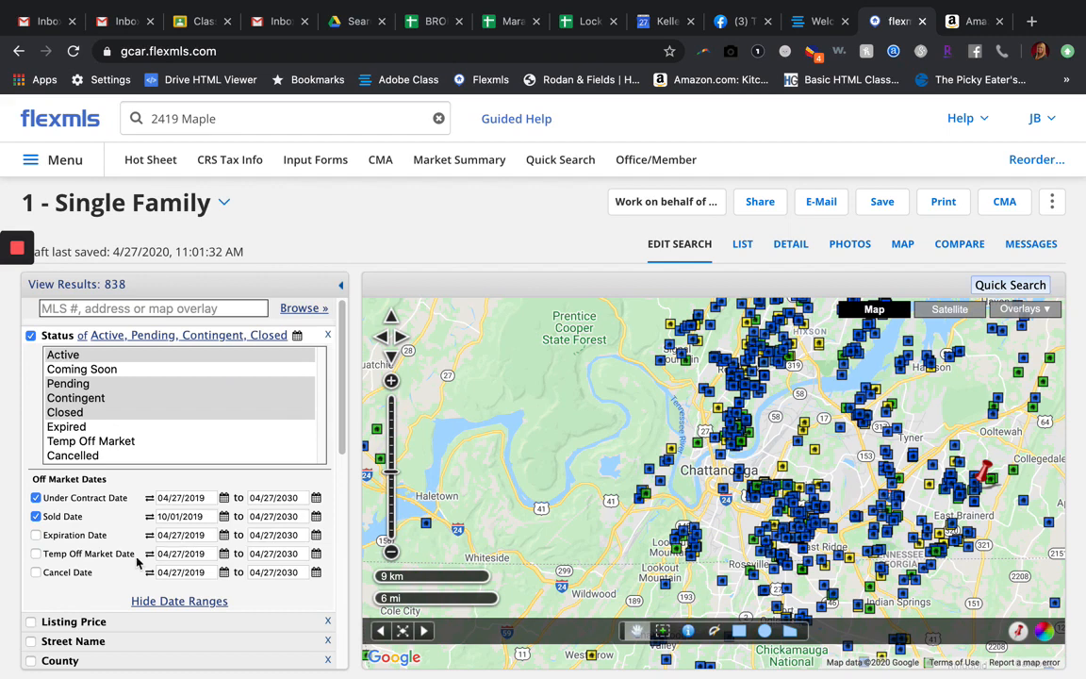
Step: Filter the search by subdivision to Yorktown Woods Ests and Yorktown Woods Units 1, 2, 4, 5 and 6
scroll(137, 563, "down", 5)
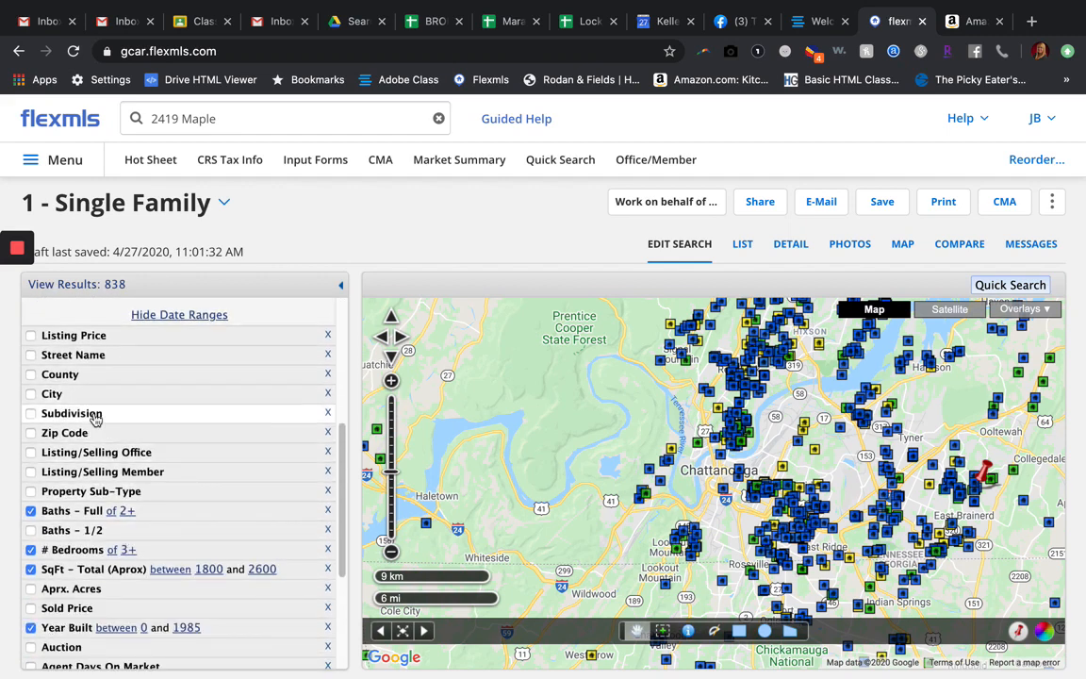
left_click(71, 413)
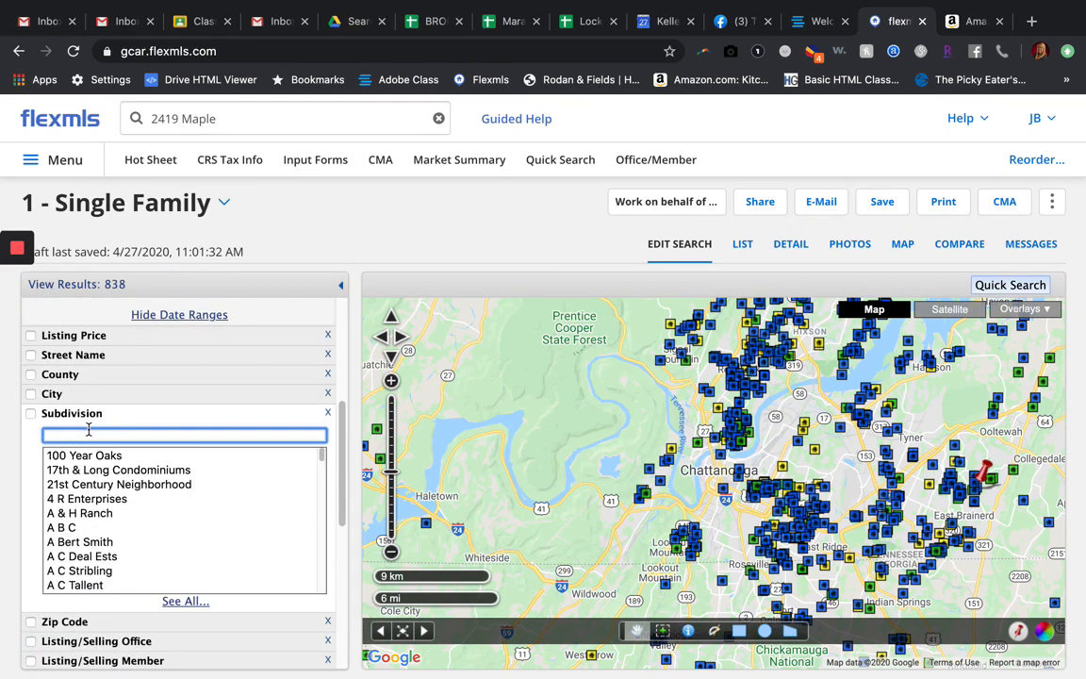
type("yorktown woods")
key("Return")
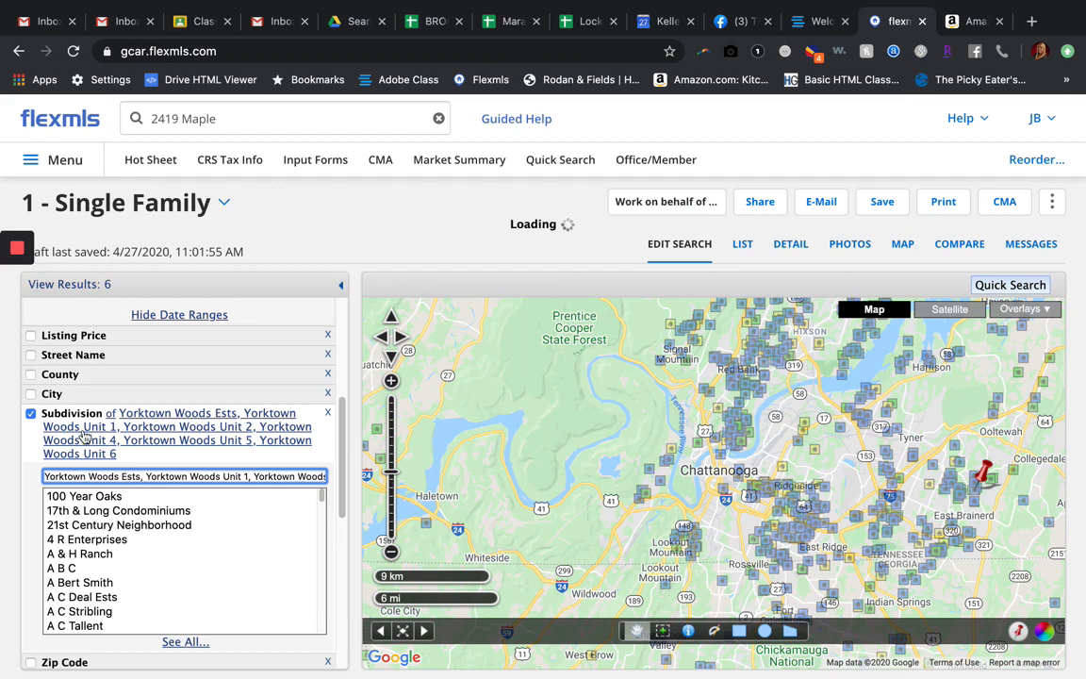
scroll(24, 544, "down", 2)
scroll(23, 544, "down", 2)
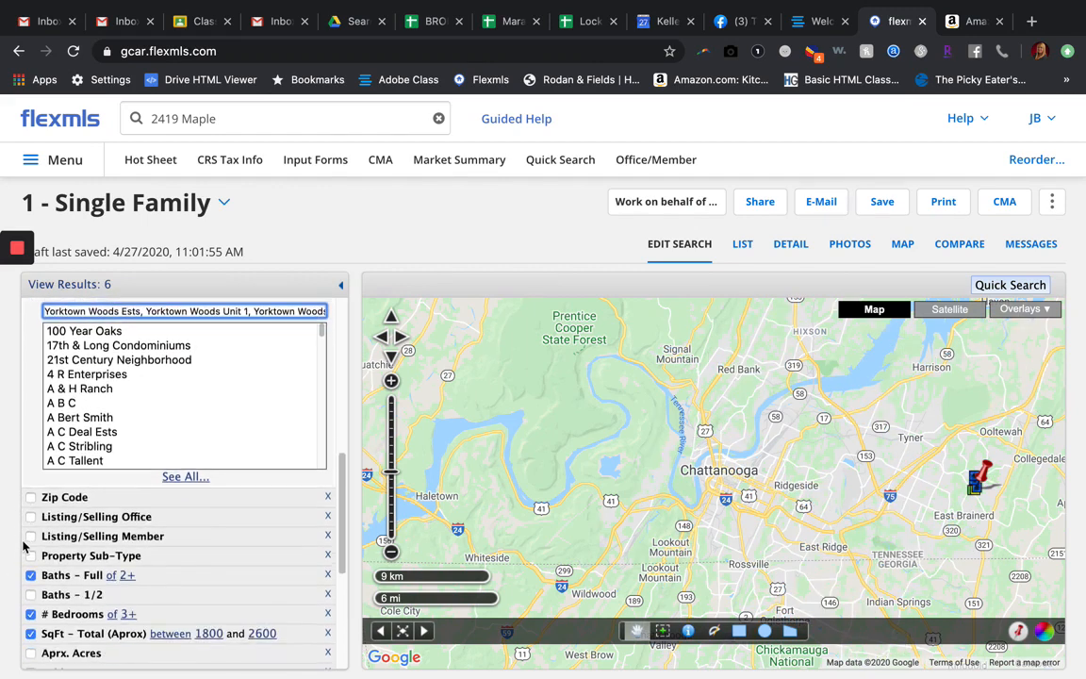
scroll(27, 472, "up", 3)
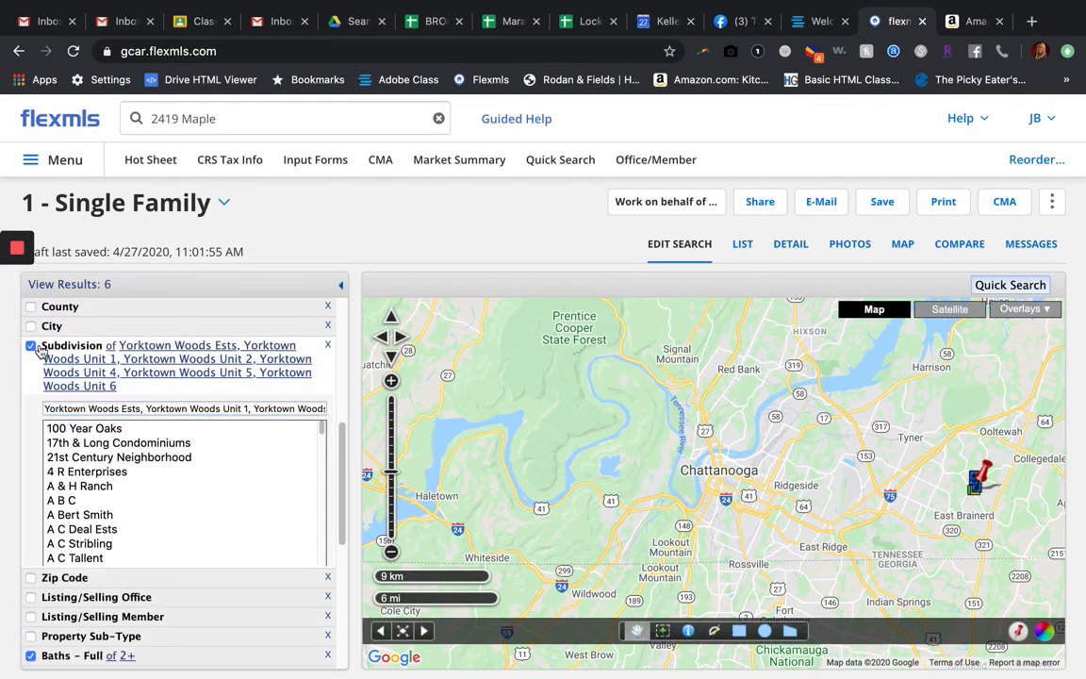
left_click(37, 348)
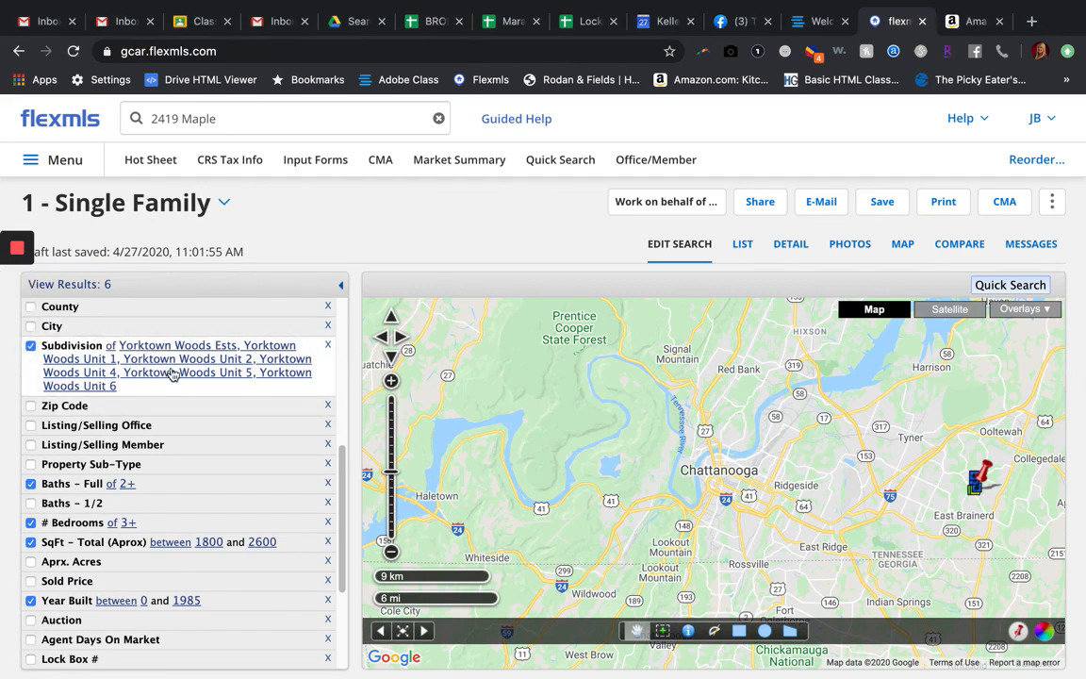
Step: Turn off the Yorktown Woods subdivision filter and collapse its field
scroll(174, 377, "up", 2)
left_click(33, 412)
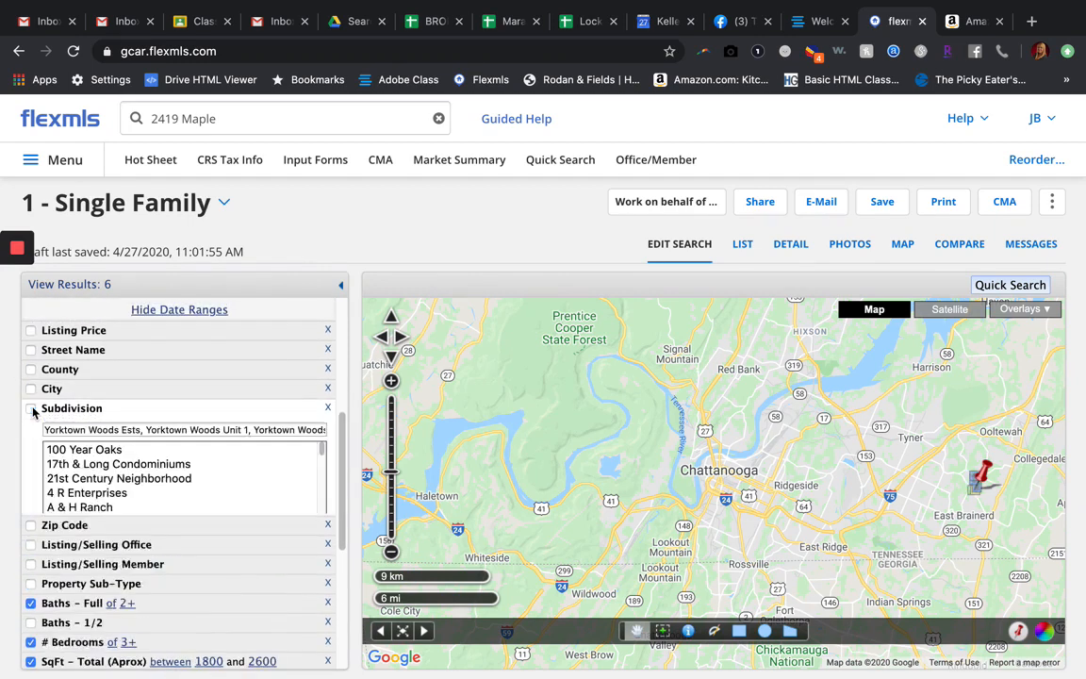
left_click(94, 414)
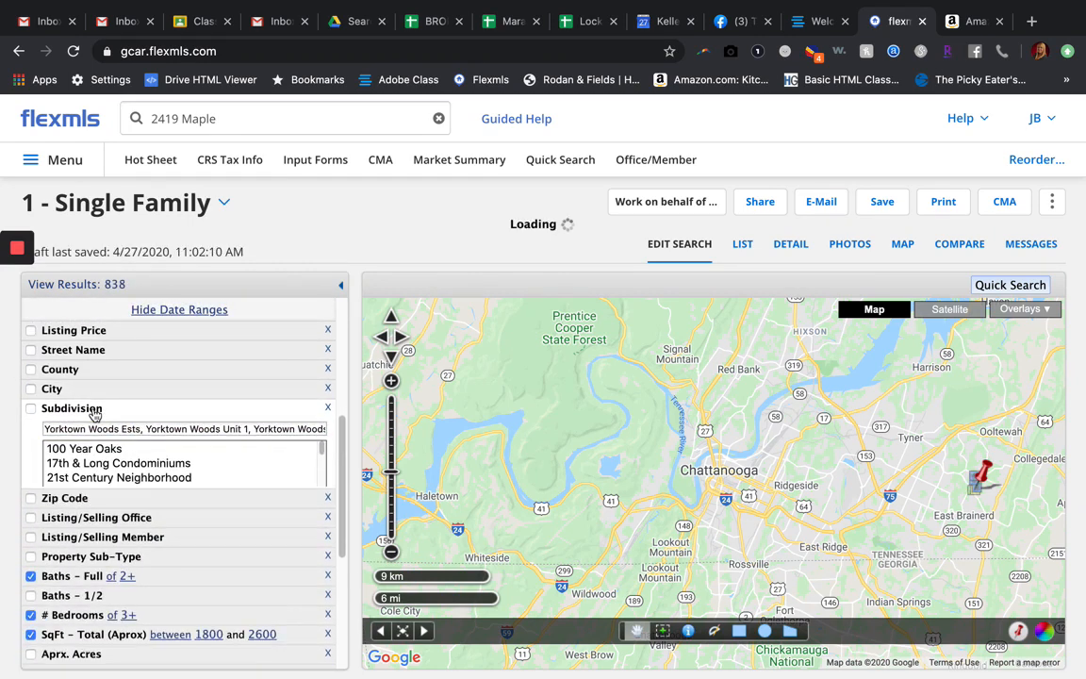
Step: Filter the search by zip code 37421
scroll(94, 414, "down", 5)
scroll(91, 401, "up", 3)
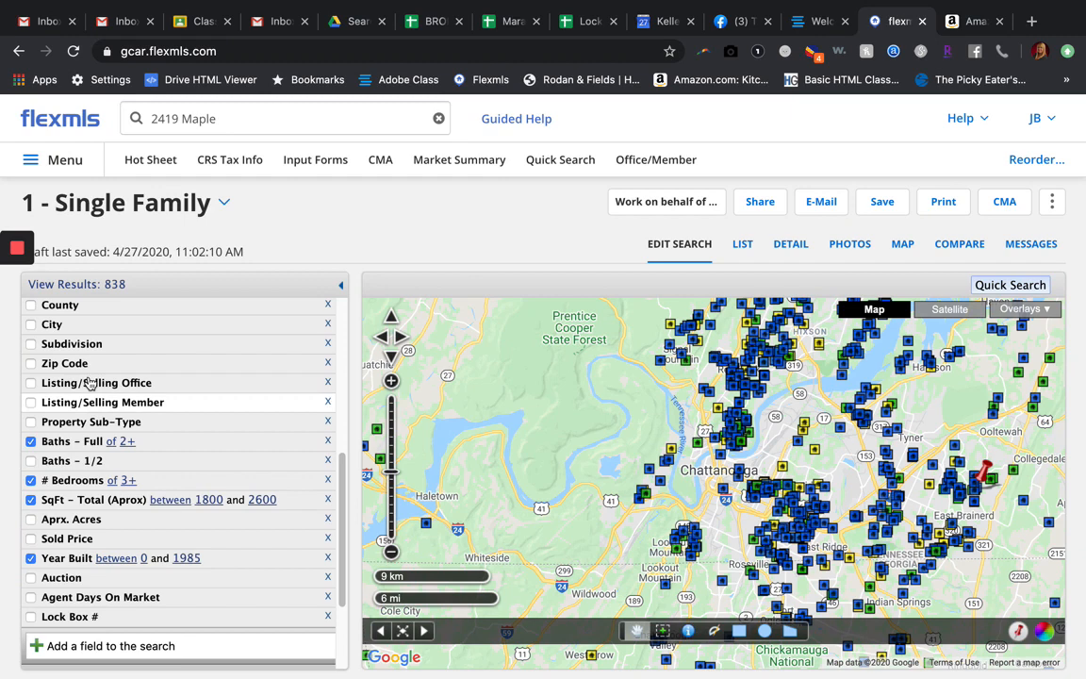
left_click(68, 364)
type("37421")
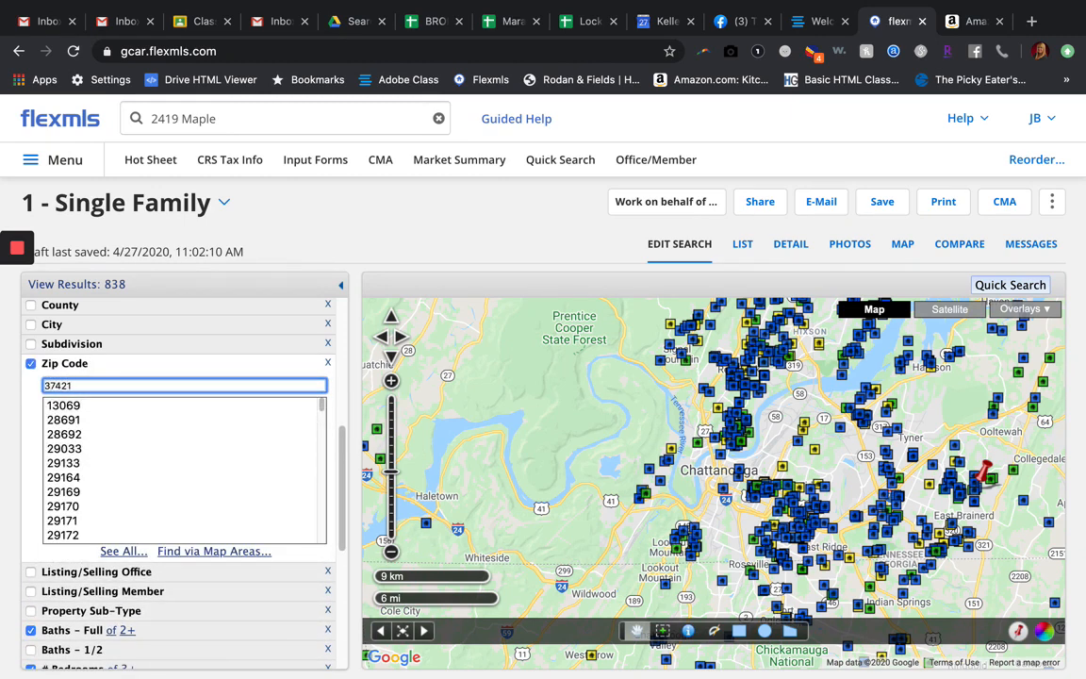
key("Return")
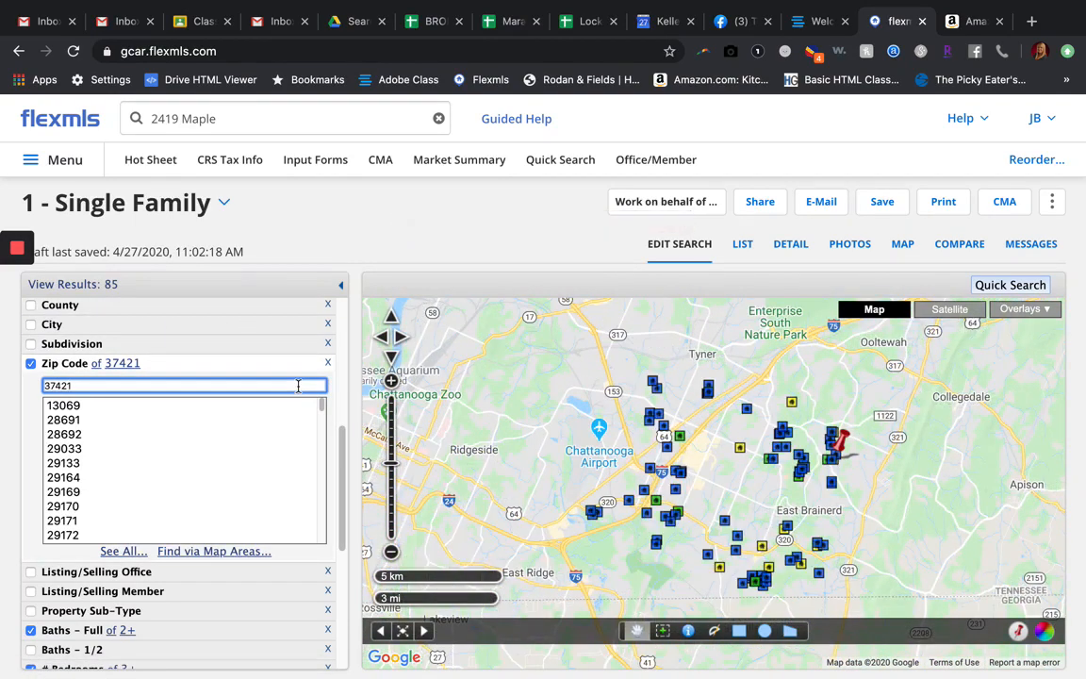
scroll(85, 577, "down", 5)
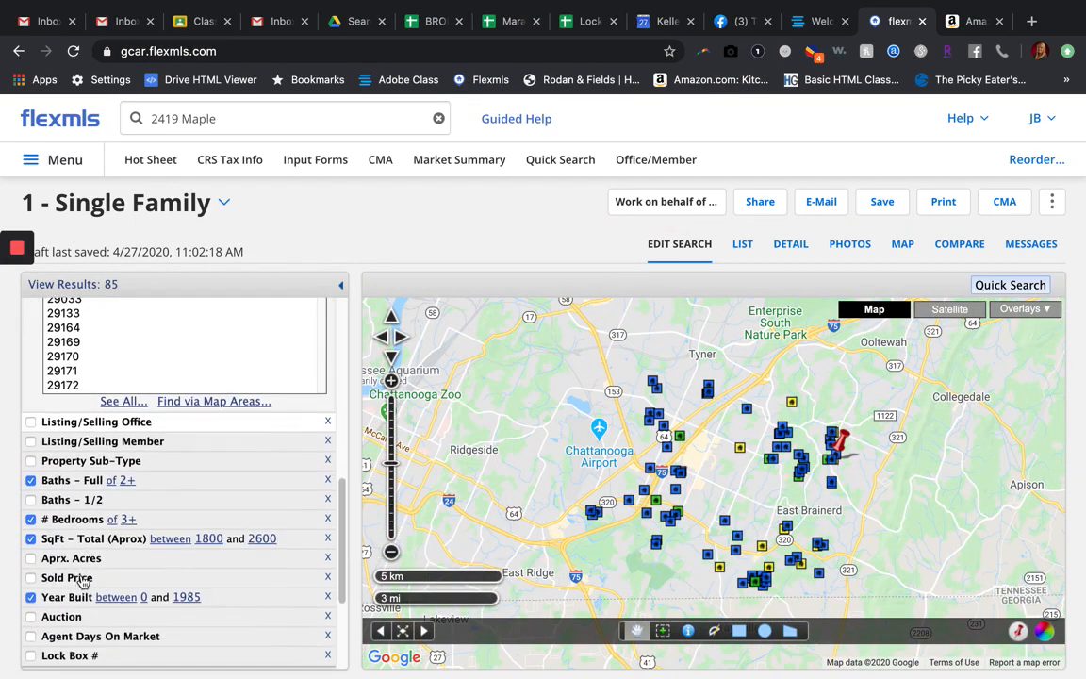
Step: Add the Elementary School field to the Single Family search criteria
left_click(82, 621)
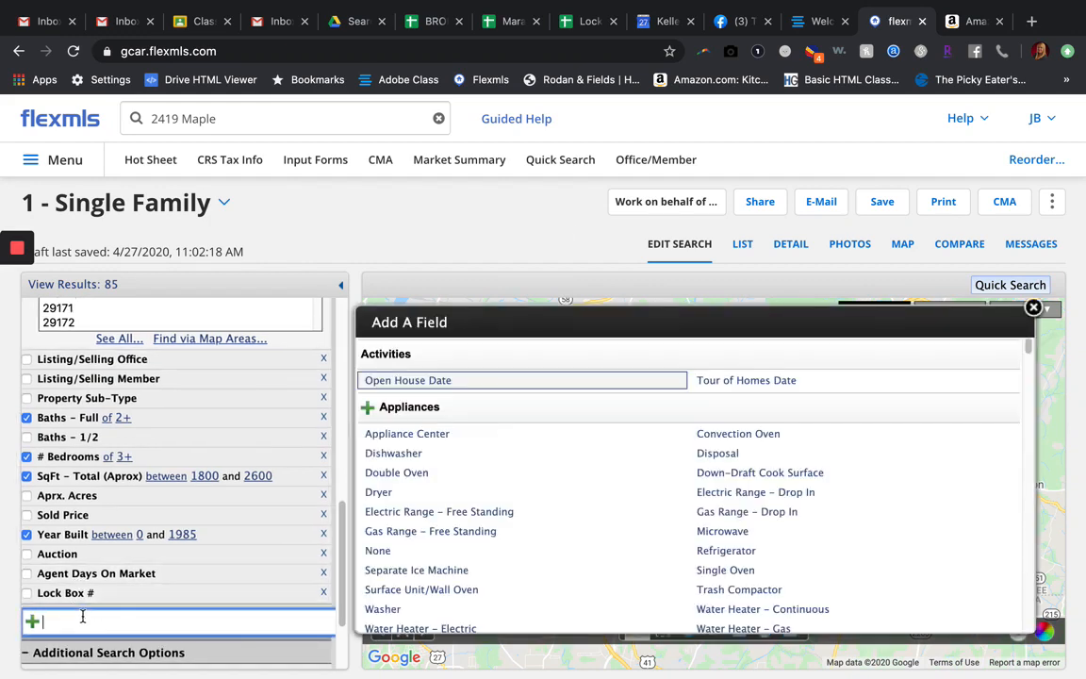
type("element")
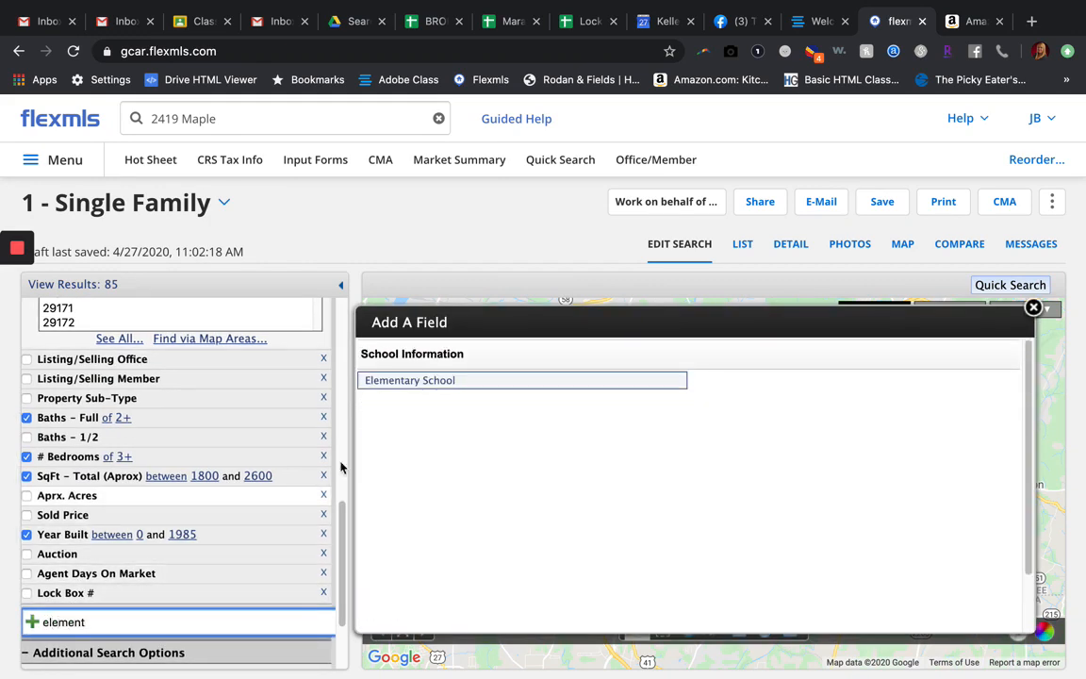
left_click(414, 383)
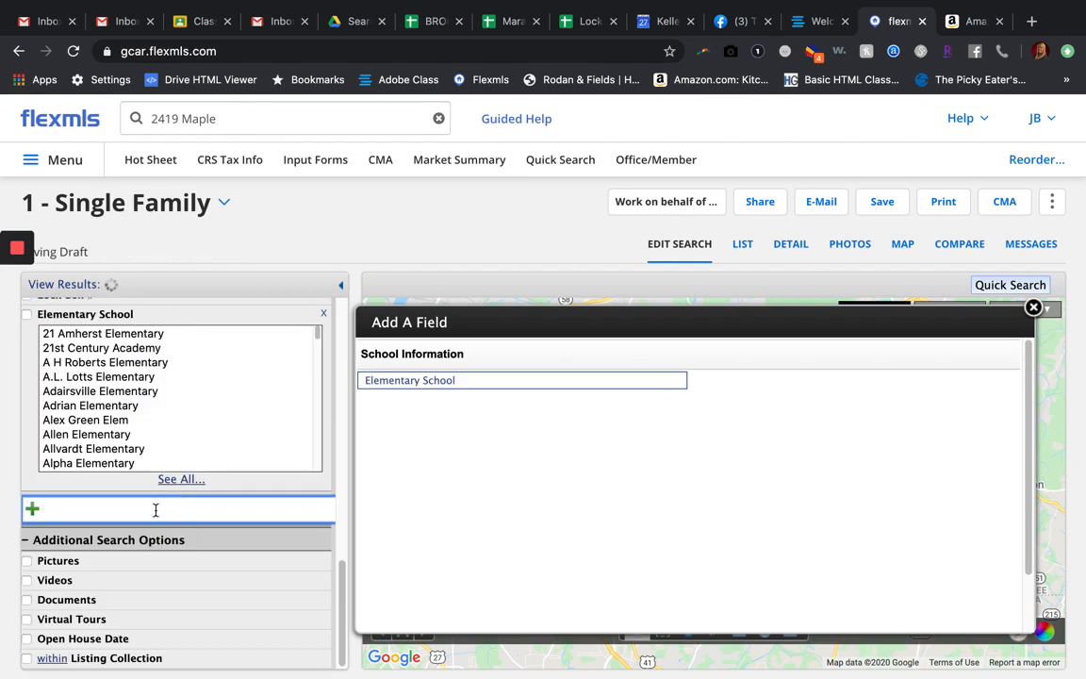
type("wolf")
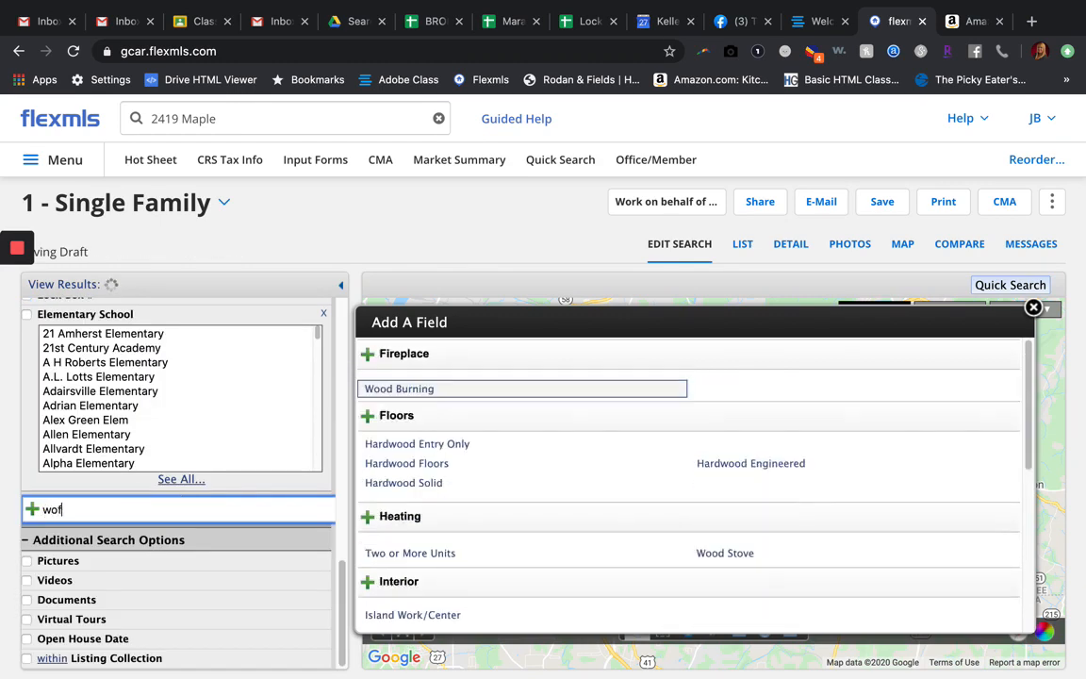
type("tever")
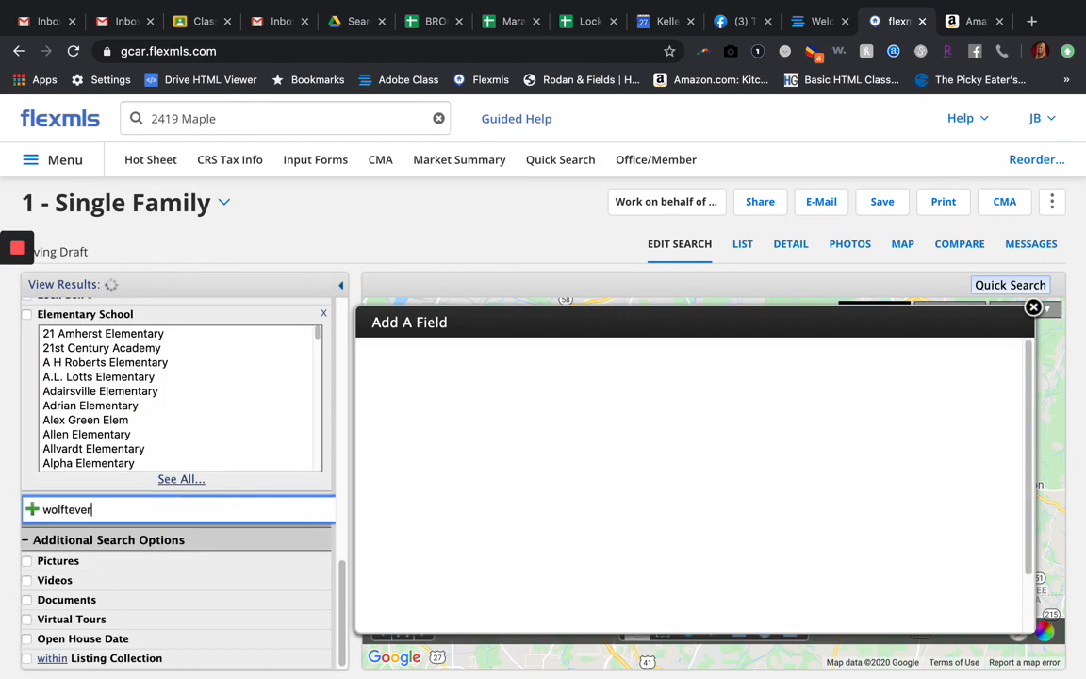
key("Return")
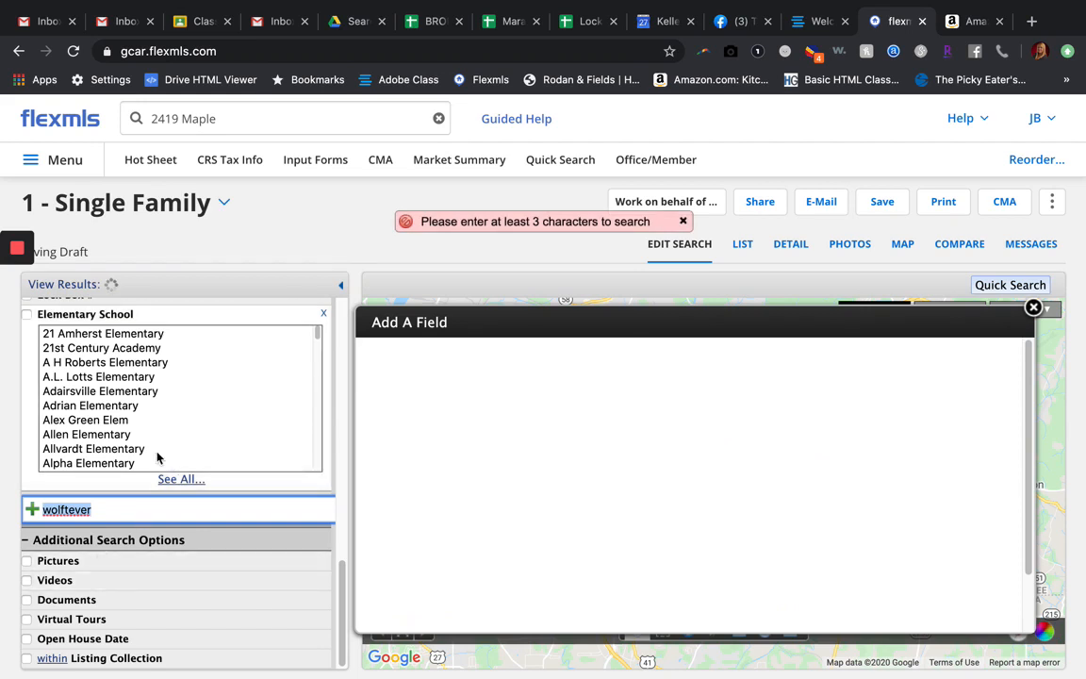
Step: Filter the search by elementary school to Wolftever Elementary and Wolftever Elementary School,HA, and dismiss the field picker
scroll(92, 374, "up", 1)
left_click(87, 391)
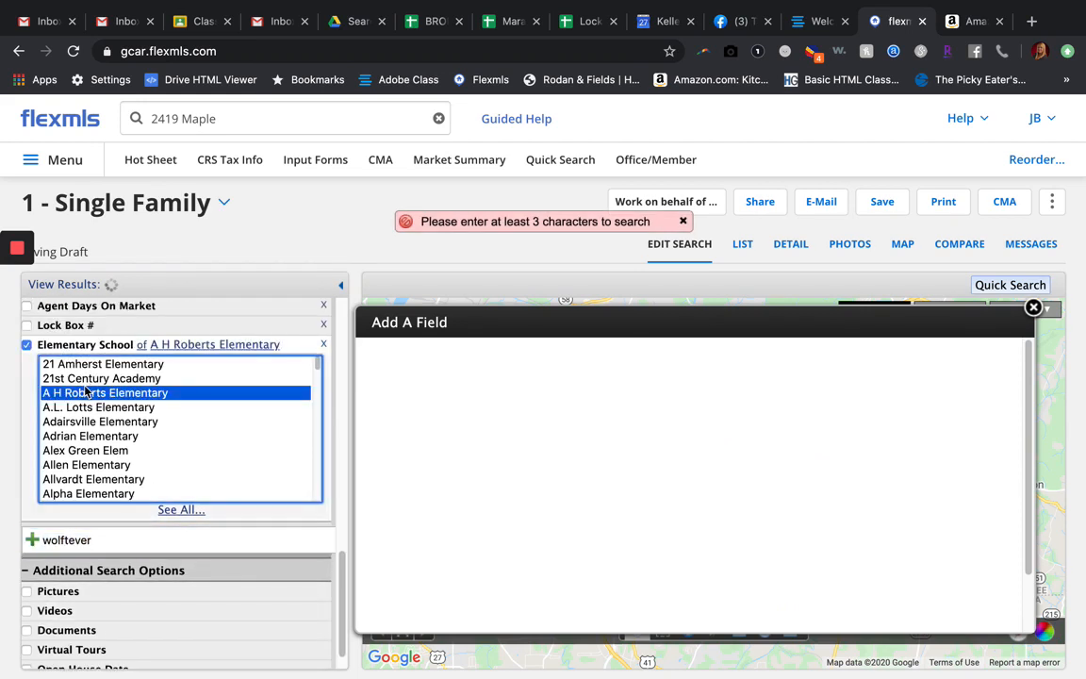
key("w")
key("Down")
key("Down")
key("Down")
key("Down")
key("Down")
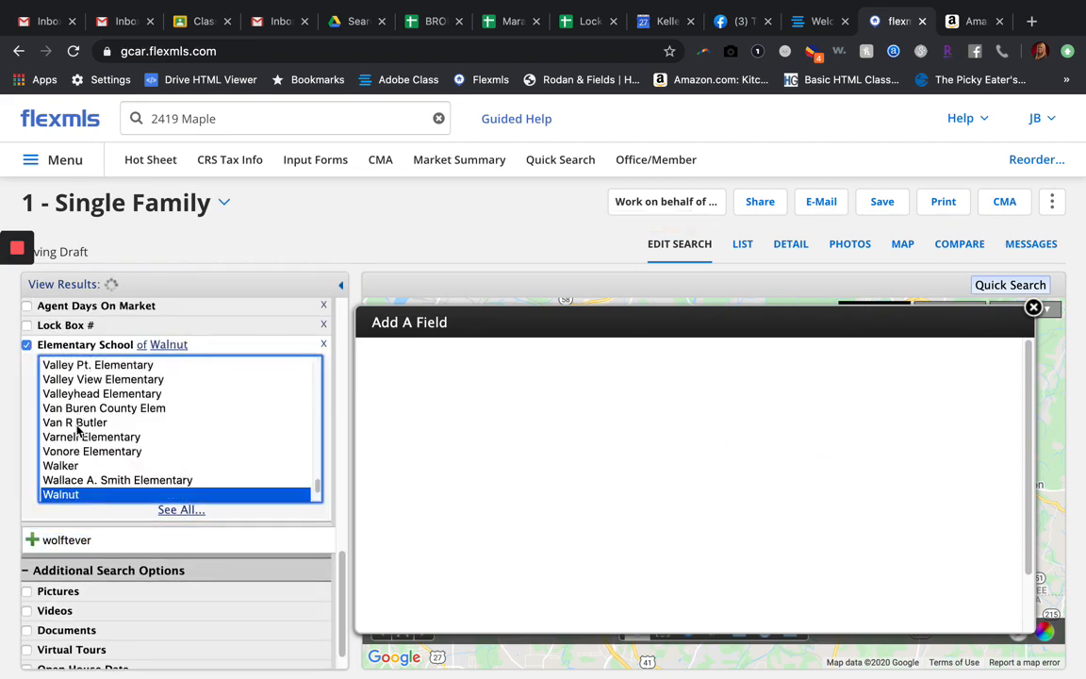
key("Down")
key("Down")
key("Down")
key("Down")
key("Down")
key("Down")
key("Down")
key("Down")
key("Down")
key("Down")
key("Down")
key("Down")
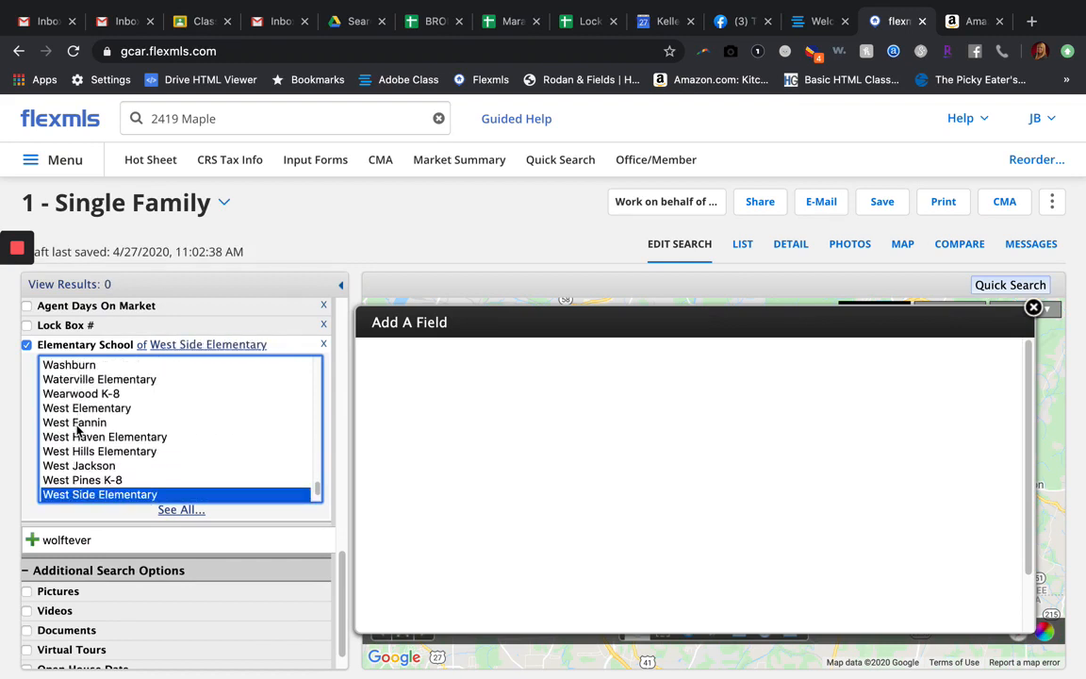
key("Down")
scroll(77, 429, "down", 5)
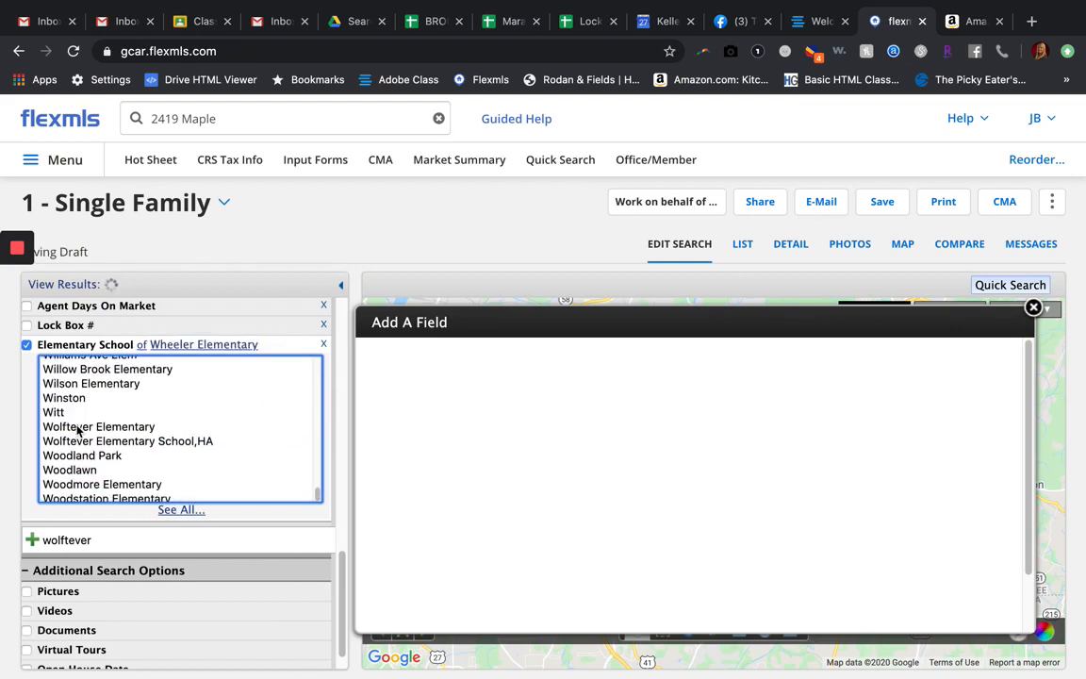
left_click(77, 429)
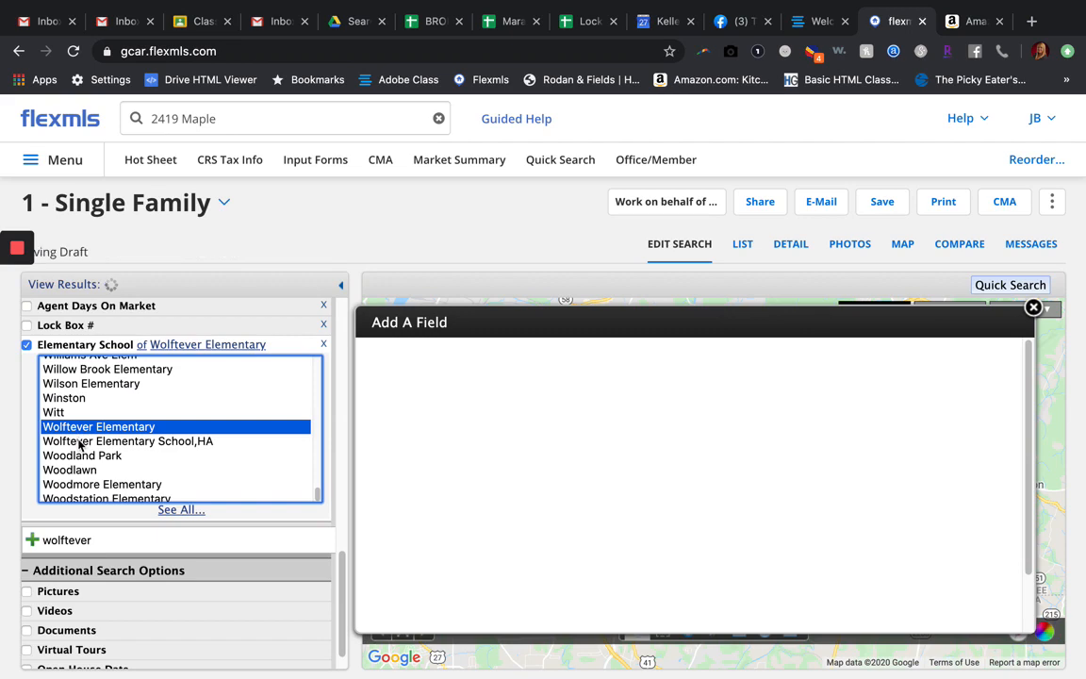
left_click(79, 442, "shift")
double_click(71, 553)
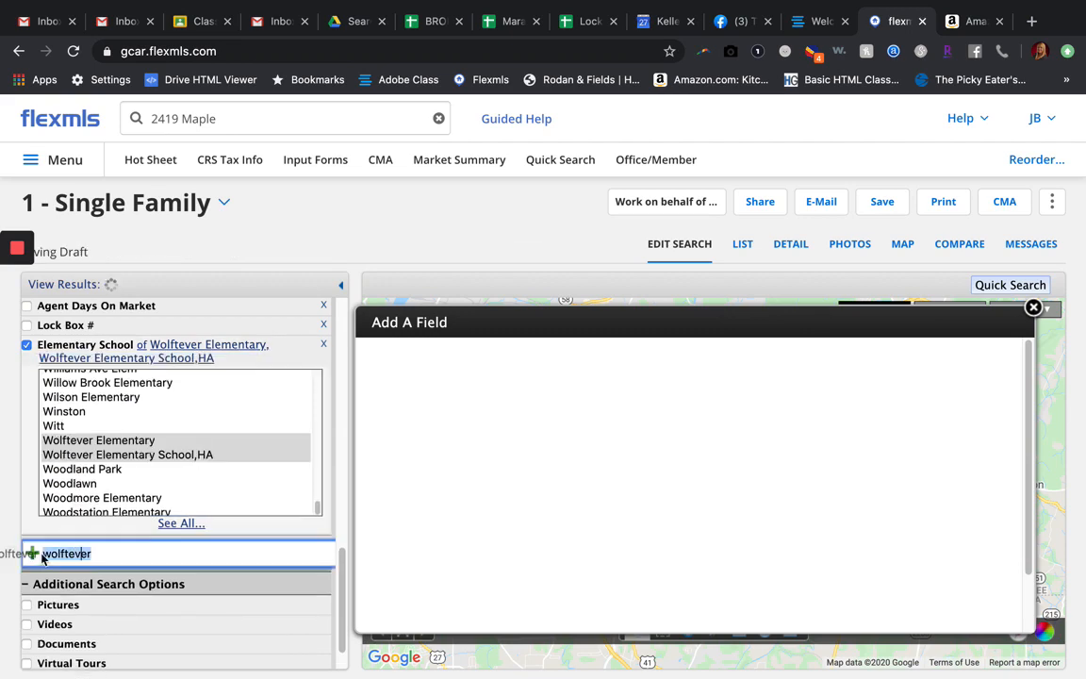
left_click(1035, 307)
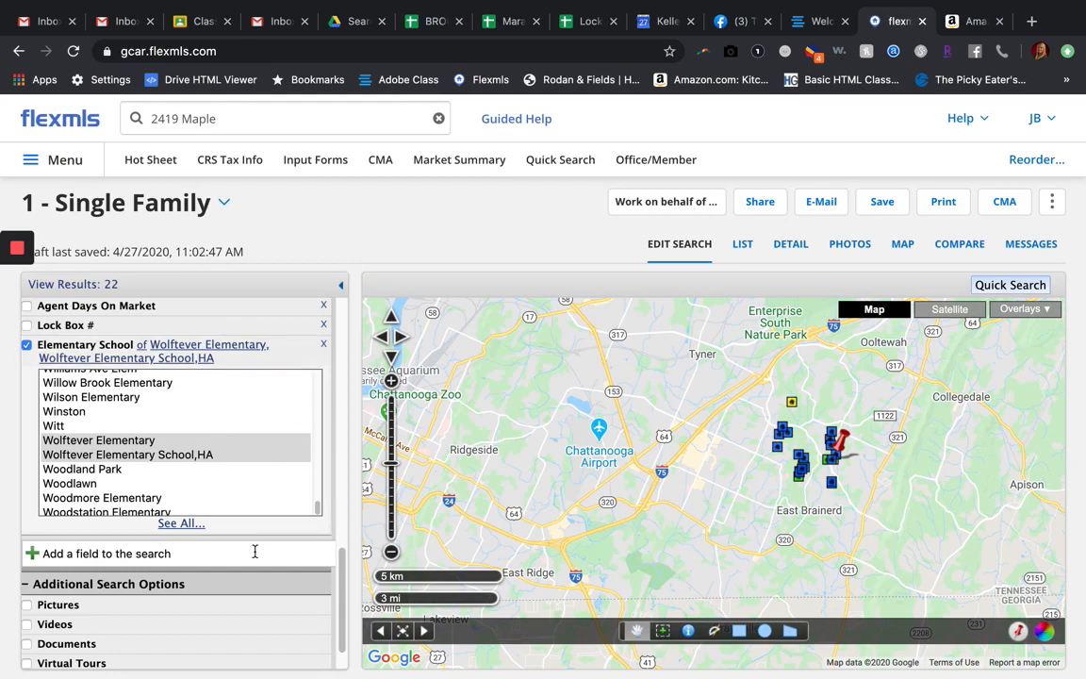
Step: Review the search criteria from the status dates and zip code through baths, bedrooms, square footage, year built and elementary school
scroll(255, 551, "up", 2)
scroll(254, 550, "up", 7)
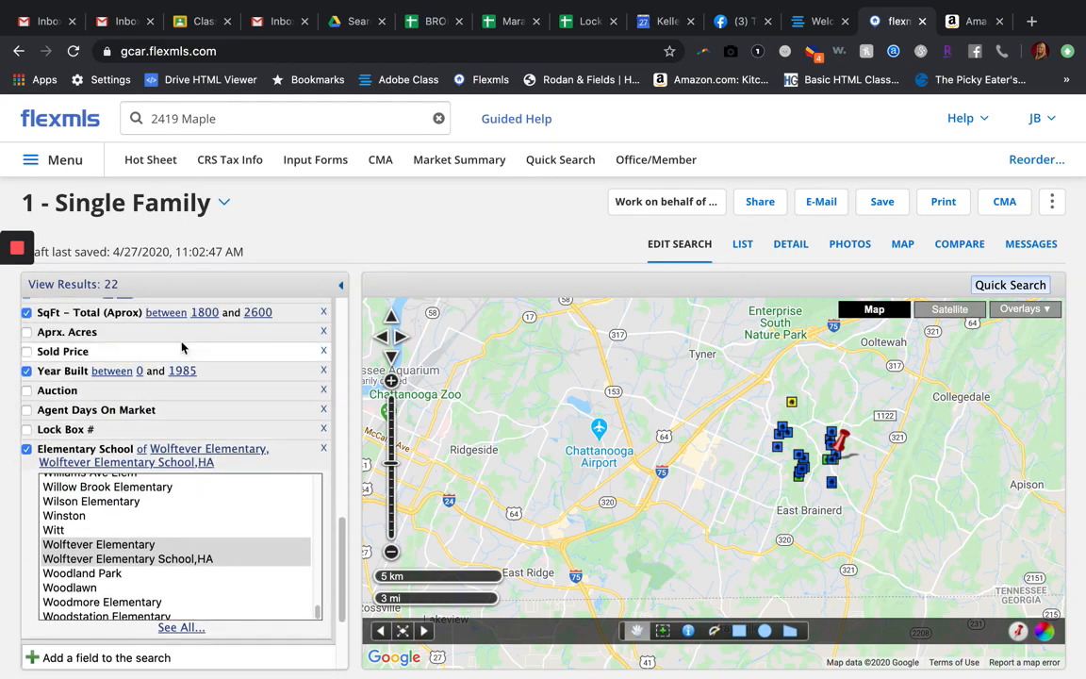
scroll(238, 350, "up", 5)
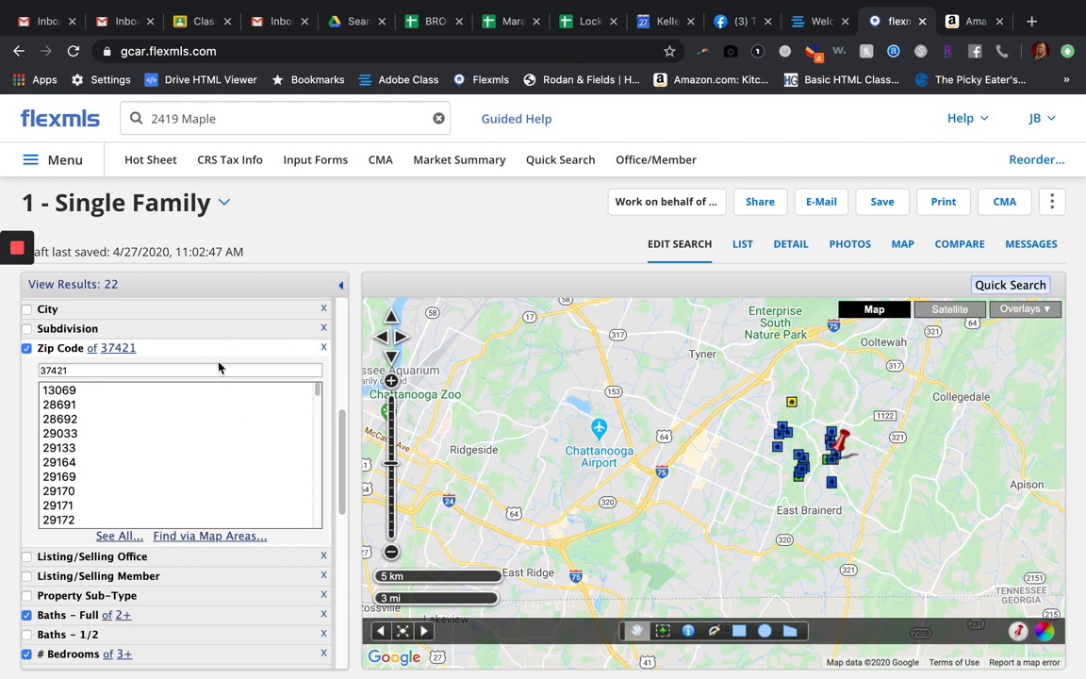
scroll(219, 367, "up", 3)
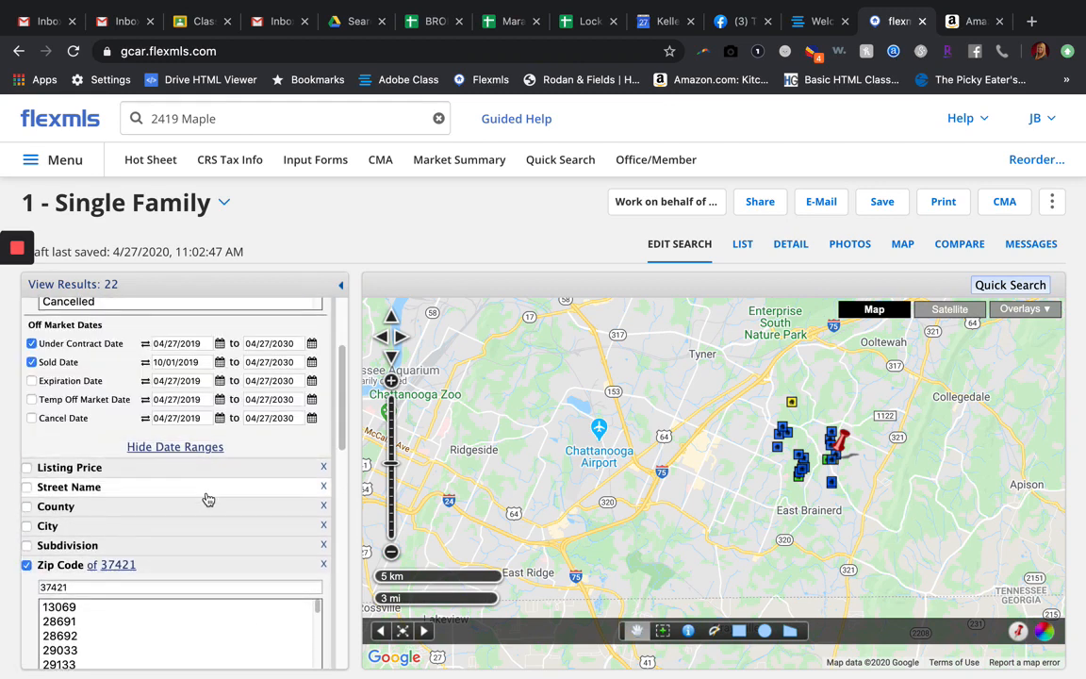
scroll(207, 498, "up", 1)
scroll(208, 498, "down", 6)
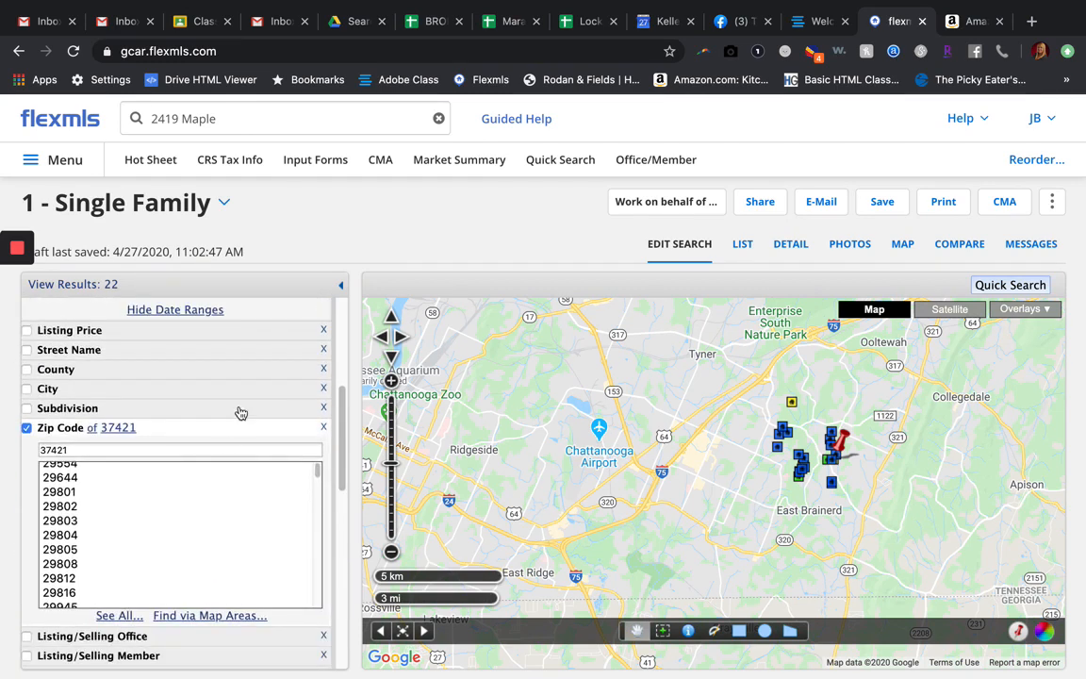
scroll(240, 412, "down", 6)
scroll(207, 557, "down", 5)
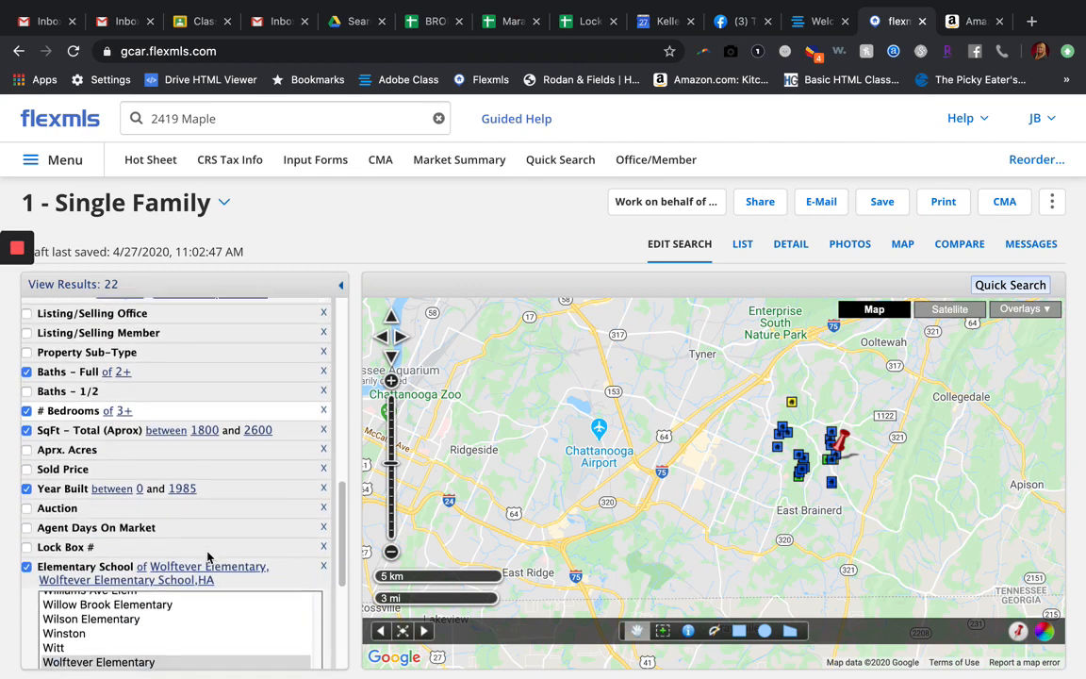
scroll(207, 556, "down", 1)
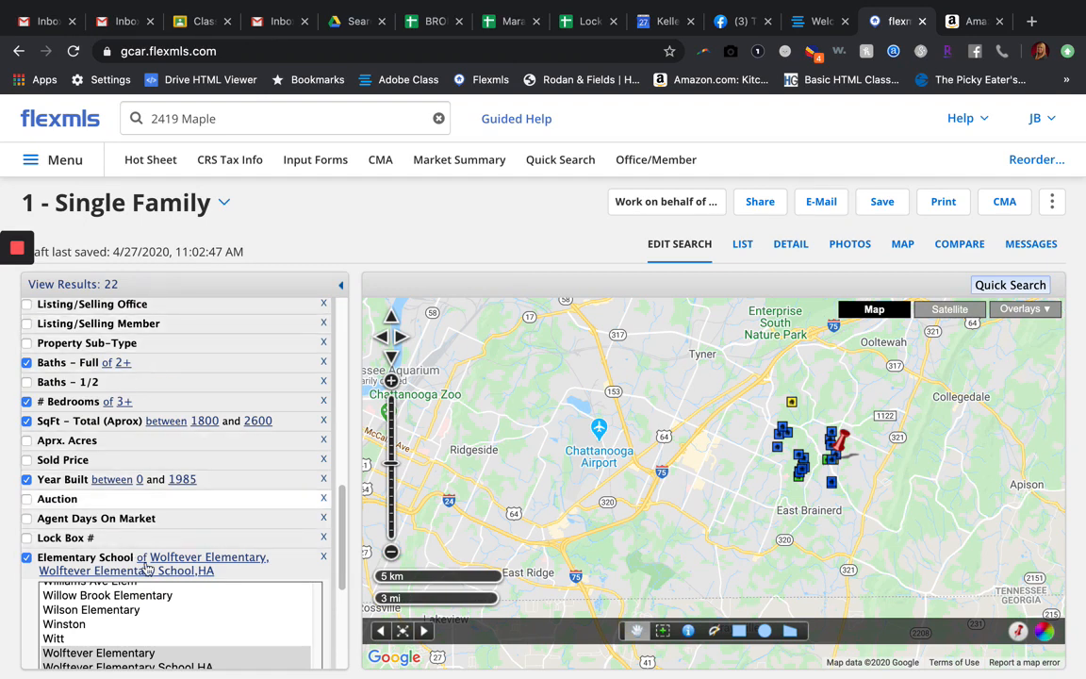
scroll(205, 341, "up", 4)
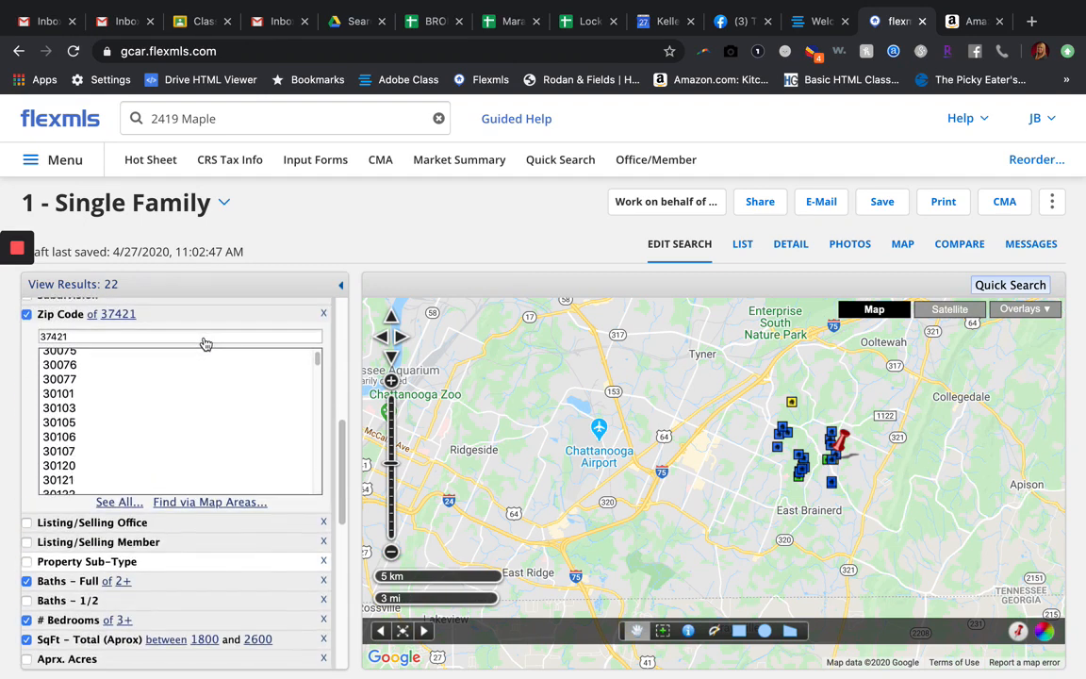
scroll(206, 344, "down", 5)
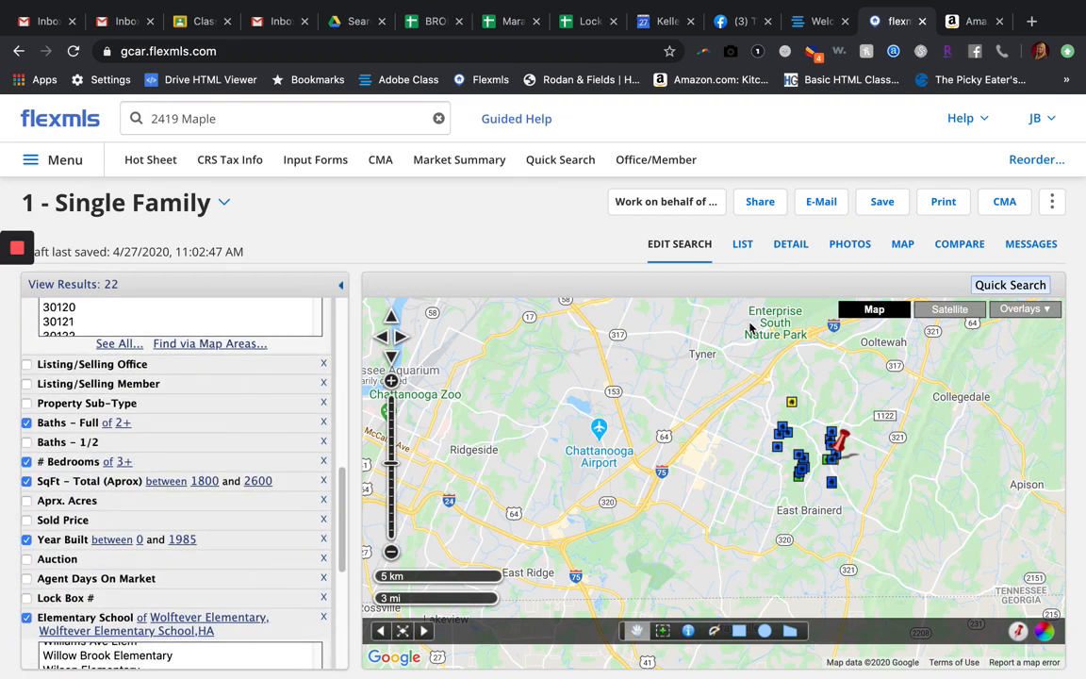
Step: Show the matching properties as a list and look over the first listings
left_click(743, 244)
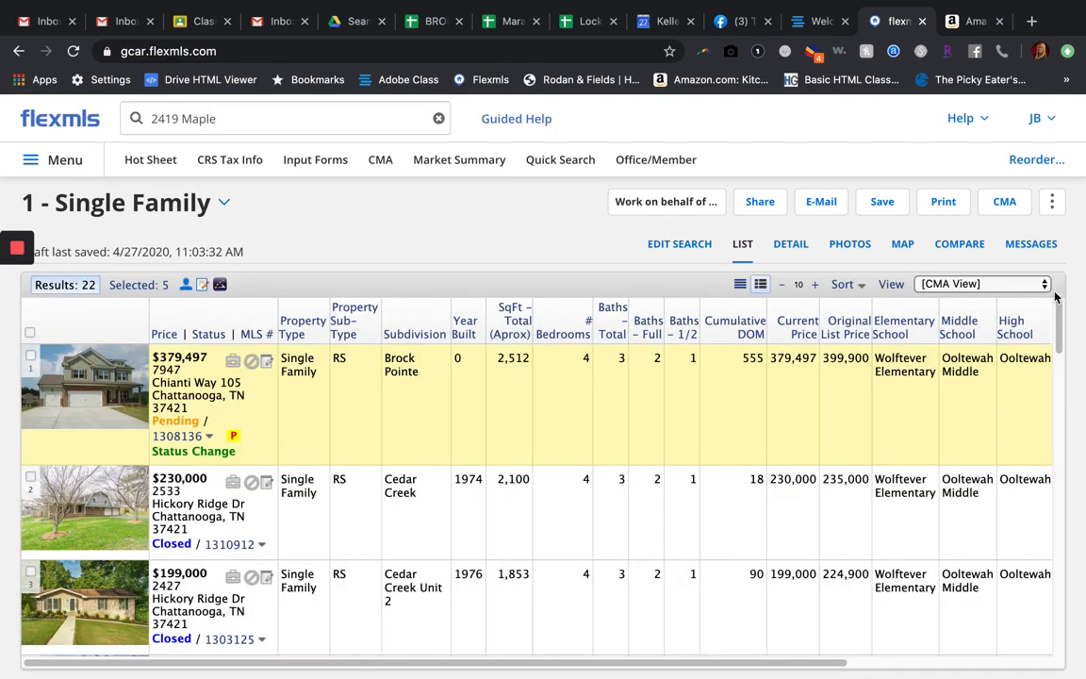
scroll(467, 443, "down", 2)
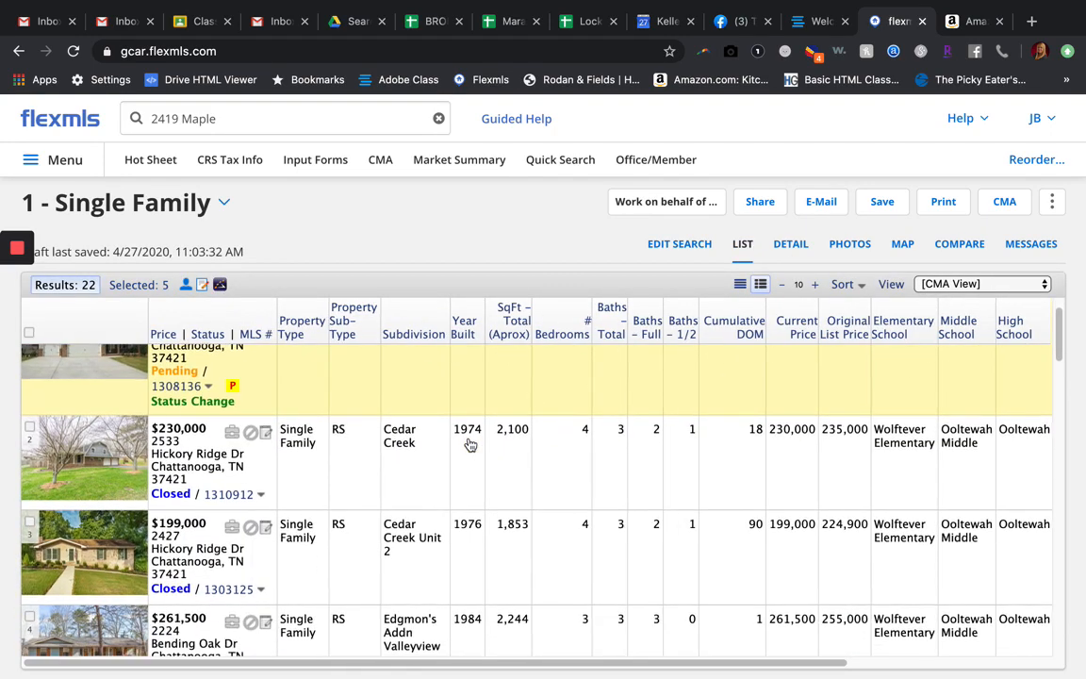
scroll(470, 444, "up", 2)
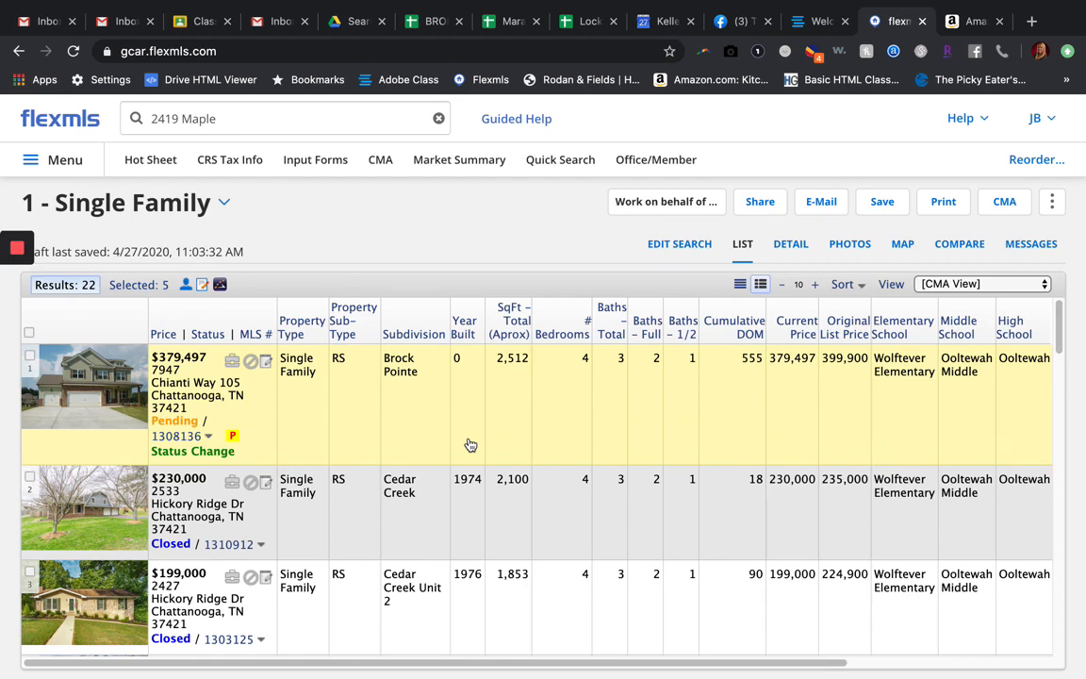
scroll(509, 421, "down", 3)
scroll(509, 415, "up", 3)
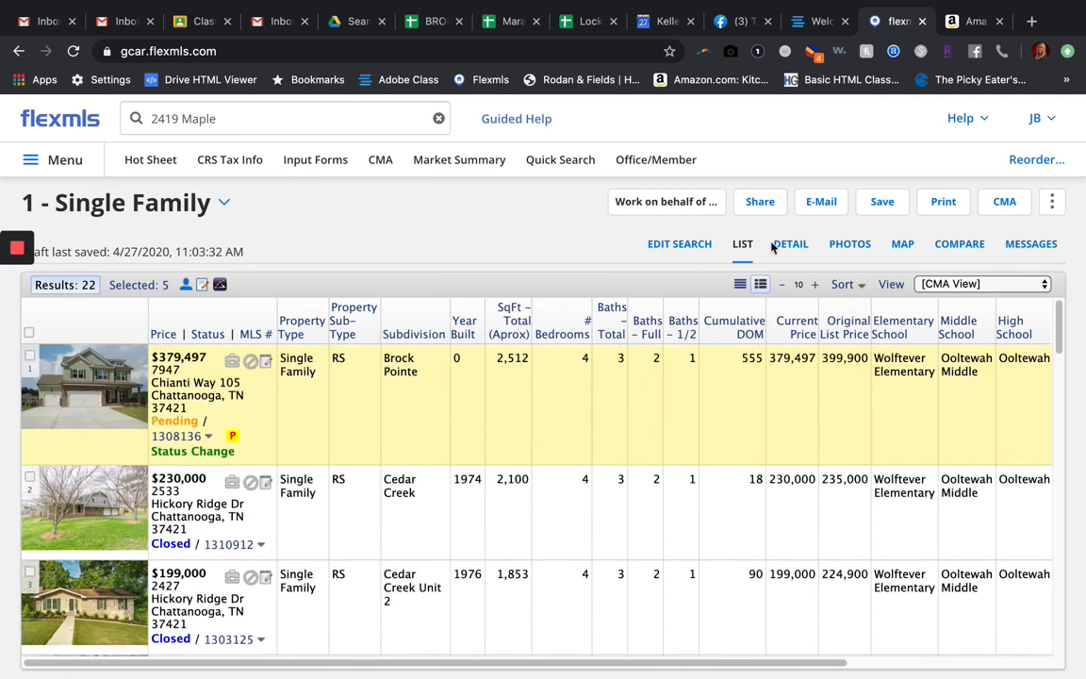
Step: Return to editing the search and check the active property and elementary school criteria
left_click(690, 244)
scroll(122, 566, "down", 3)
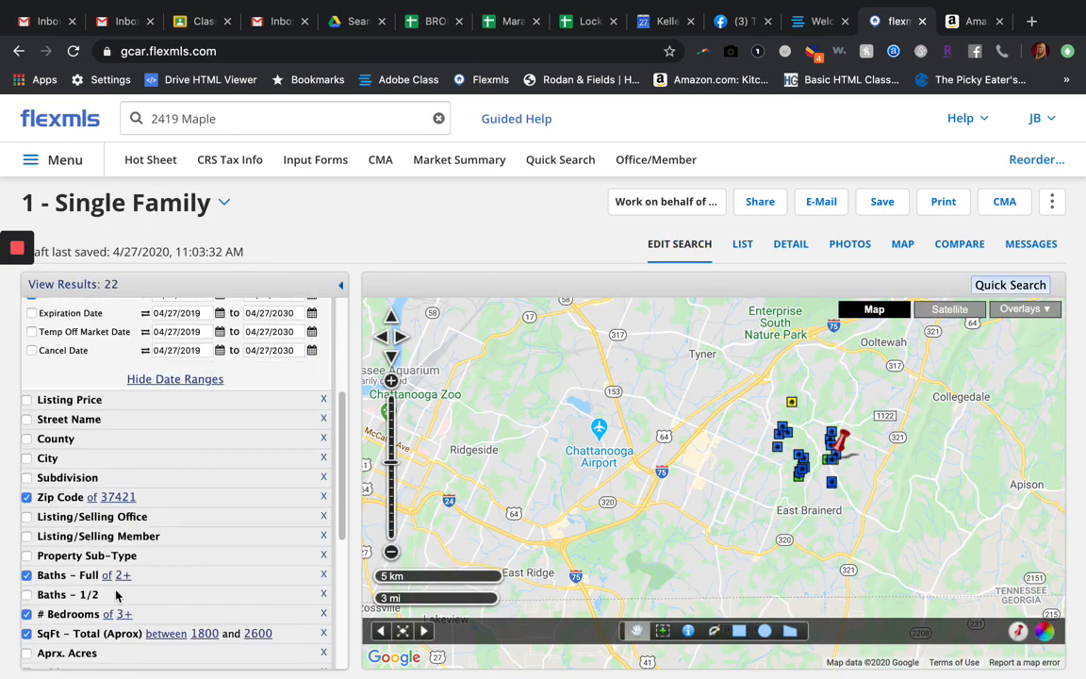
scroll(116, 593, "down", 5)
scroll(116, 594, "up", 1)
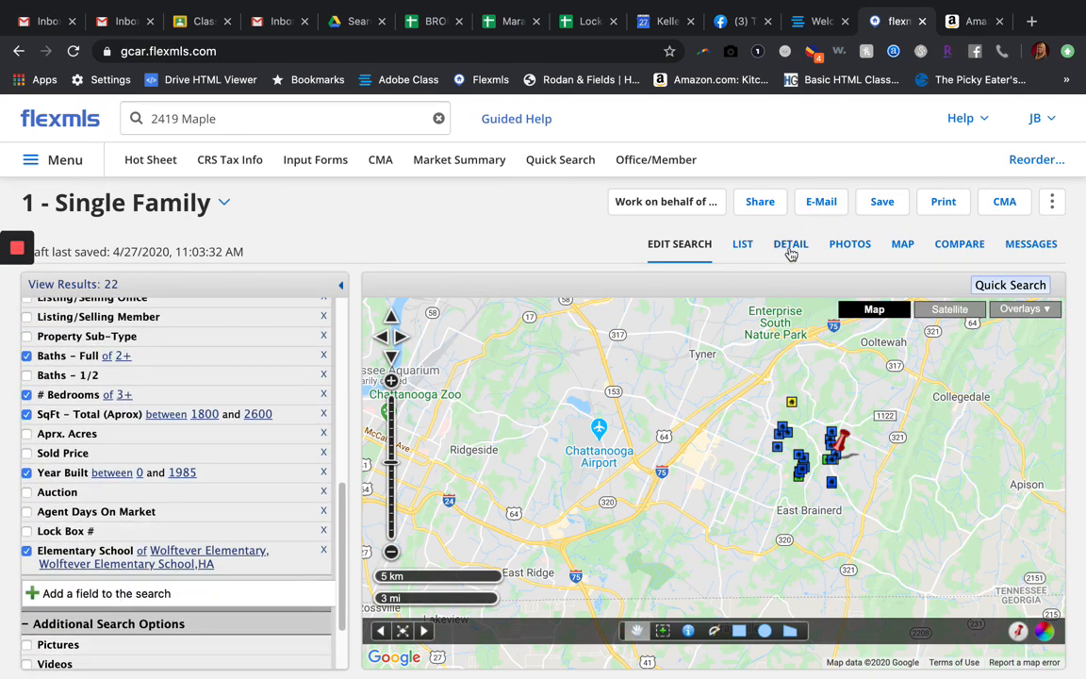
Step: Reopen the results list and examine the listings' school, price per square foot, sold date and sold price columns
left_click(742, 244)
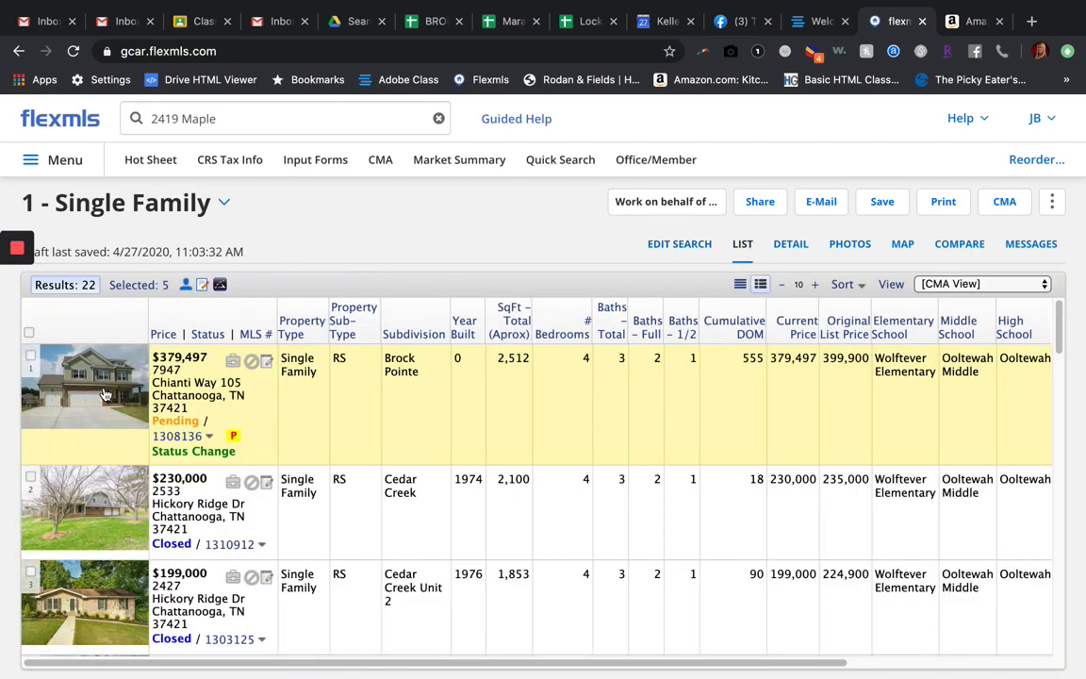
scroll(324, 426, "right", 5)
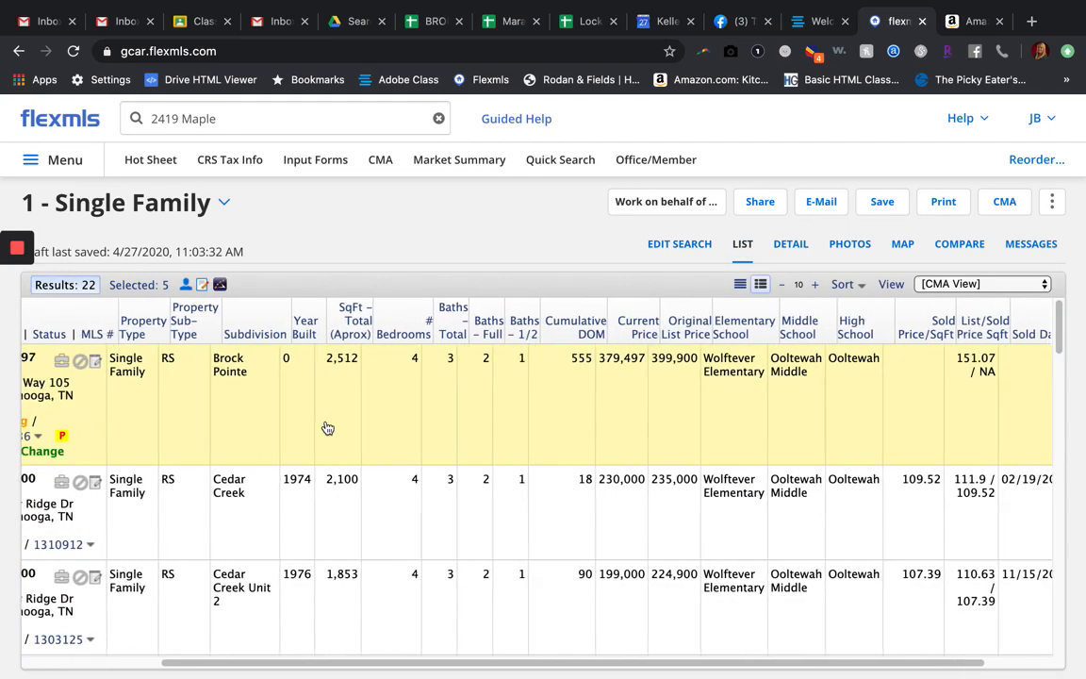
scroll(327, 427, "right", 3)
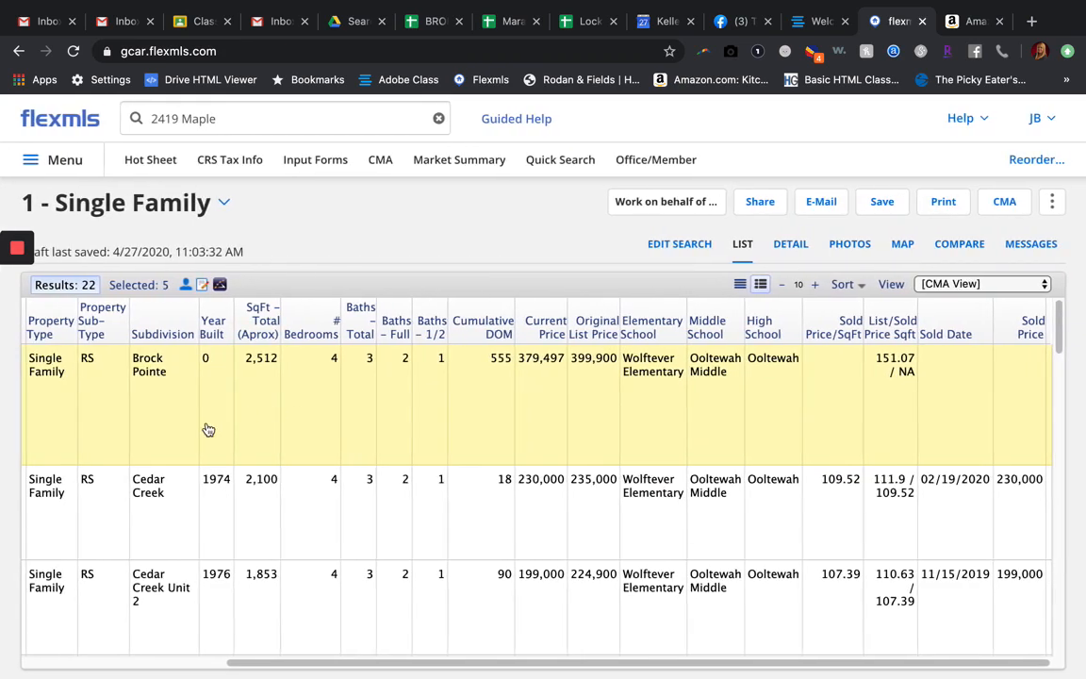
scroll(221, 443, "left", 8)
scroll(226, 509, "down", 5)
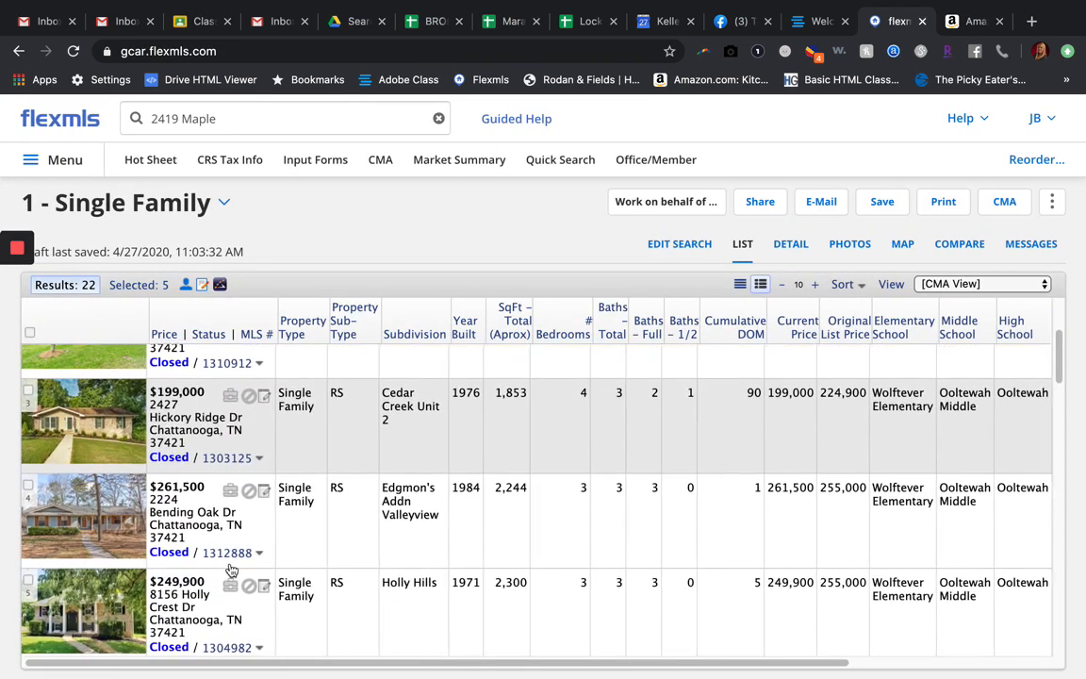
scroll(94, 471, "up", 1)
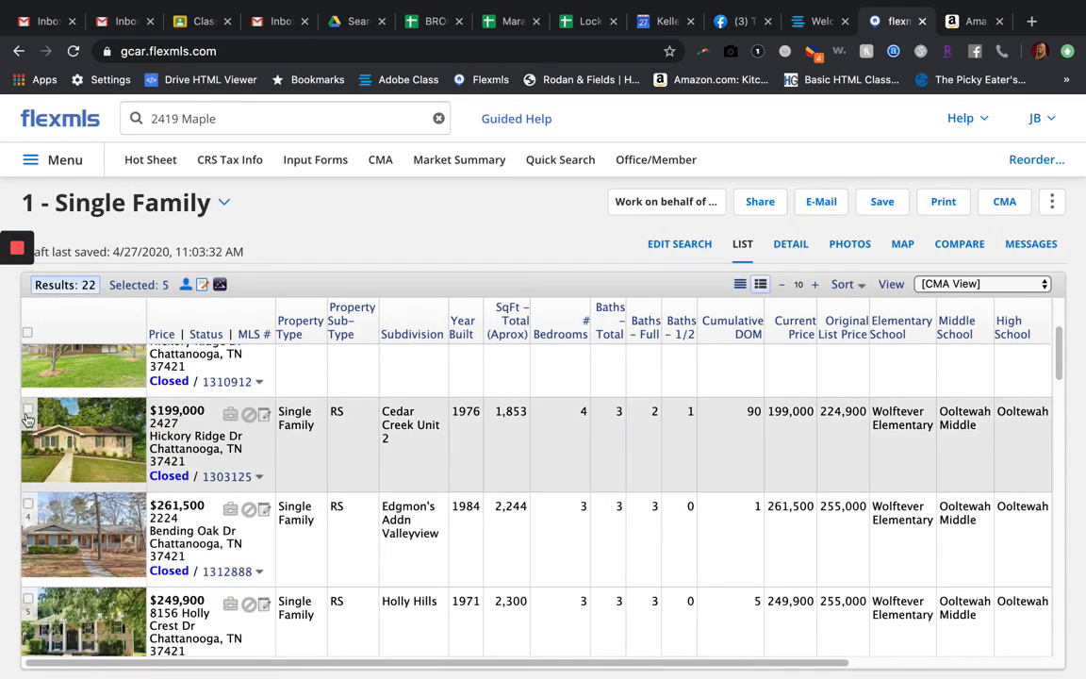
scroll(97, 495, "down", 10)
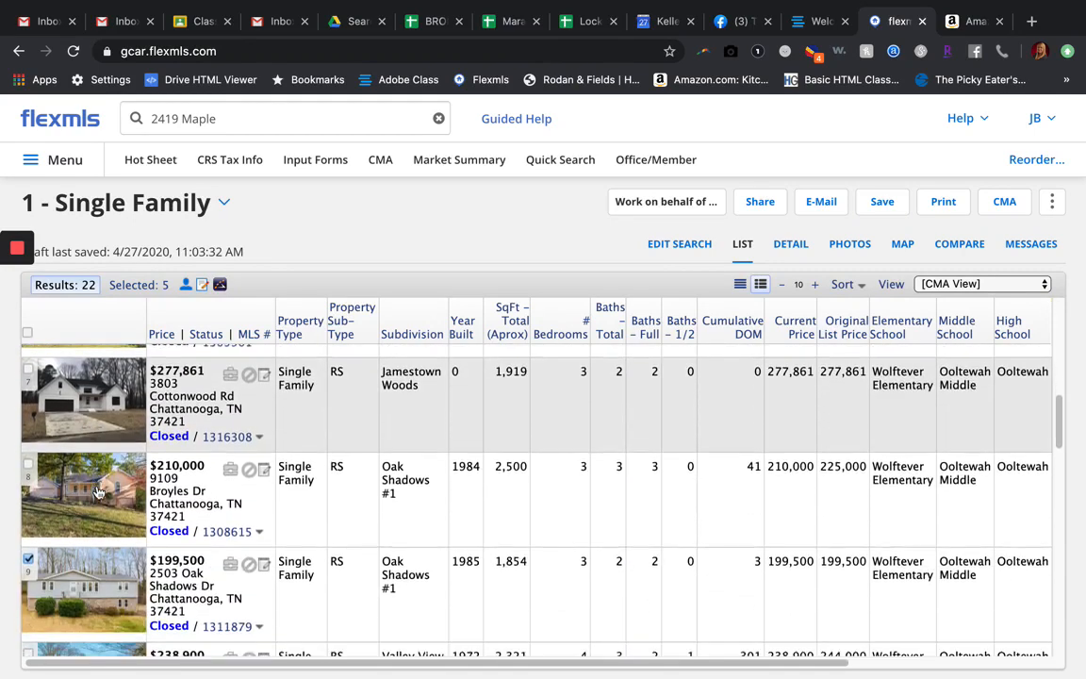
scroll(97, 491, "down", 10)
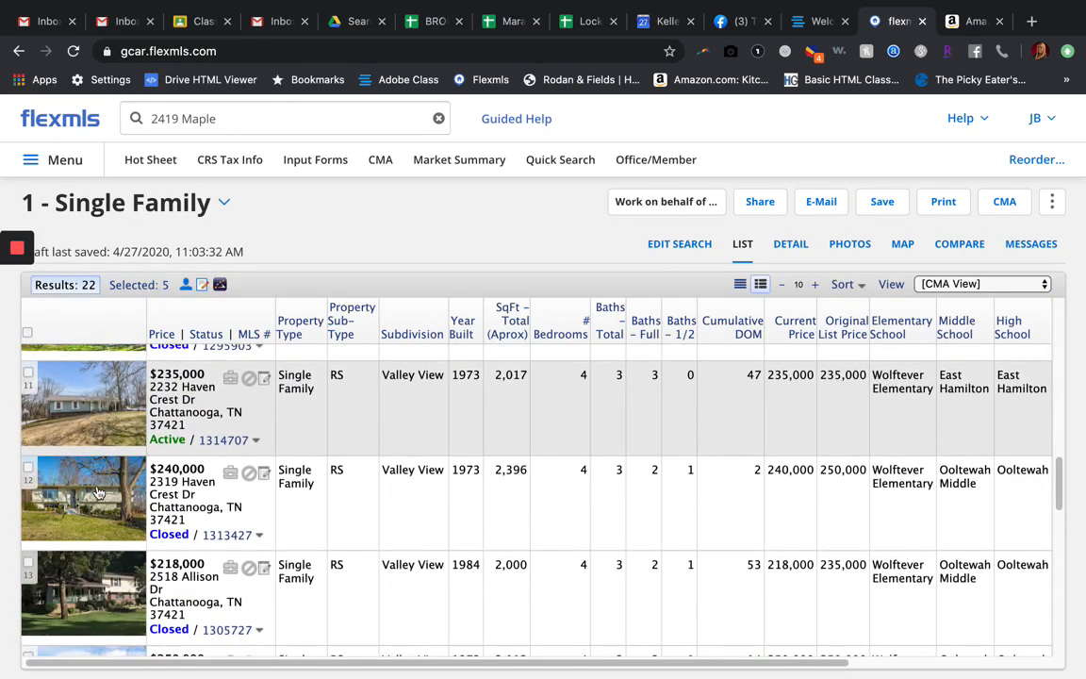
Step: Go back to editing the search and look over the status, off-market date and zip code criteria
left_click(663, 244)
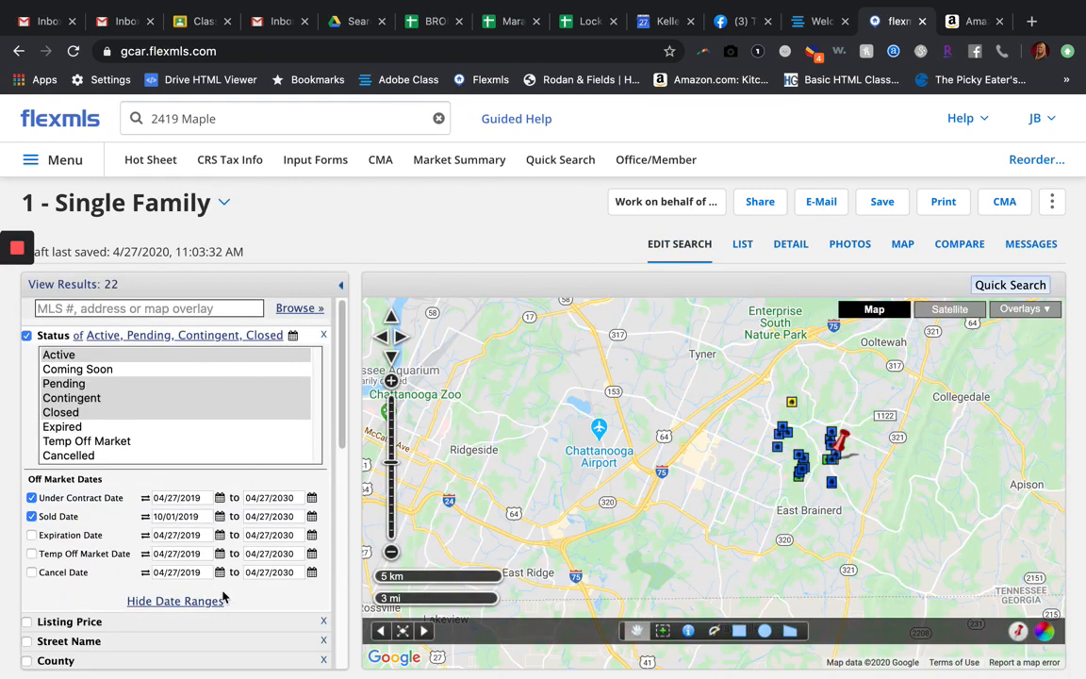
scroll(223, 597, "down", 2)
scroll(224, 597, "down", 2)
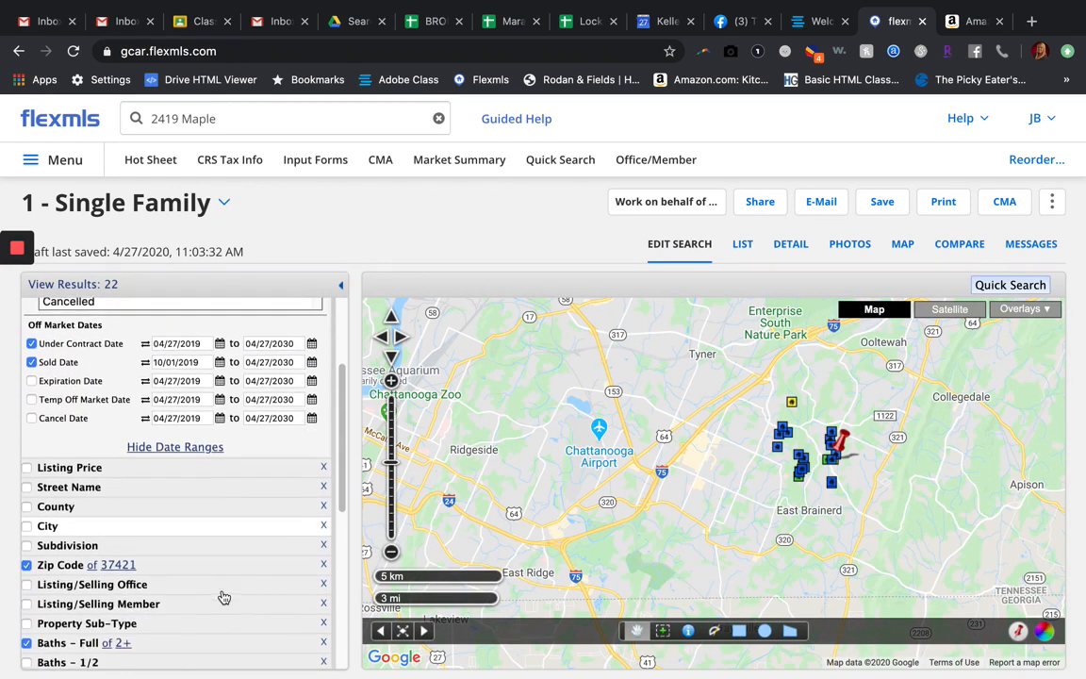